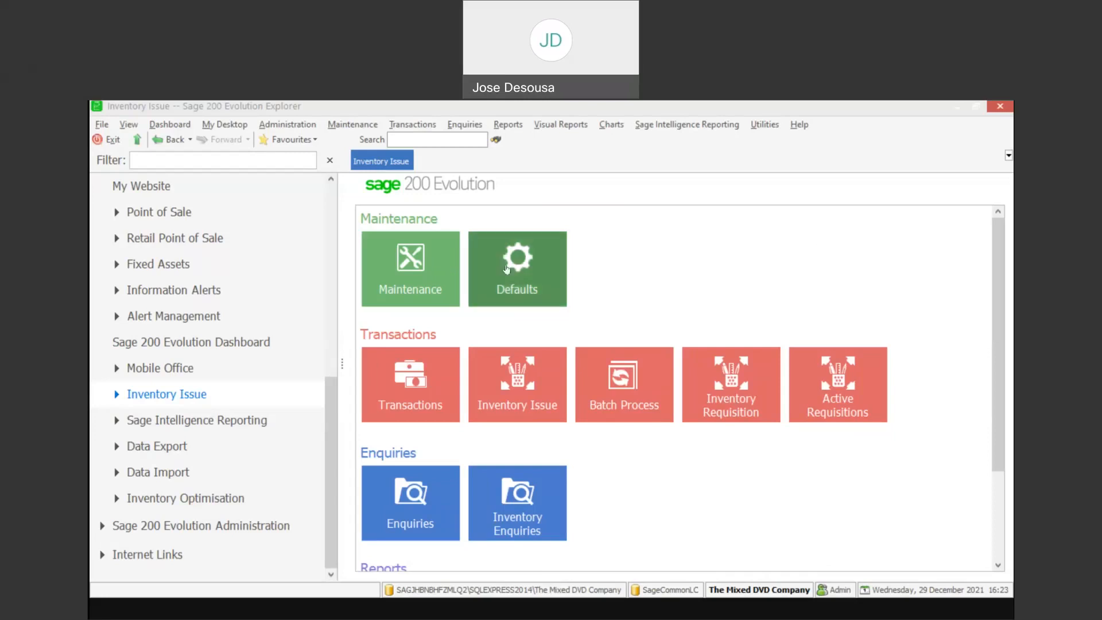
Step: Open the Inventory Issue defaults and check which incident types the requisition workflow offers, leaving Use Workflow off
left_click(488, 268)
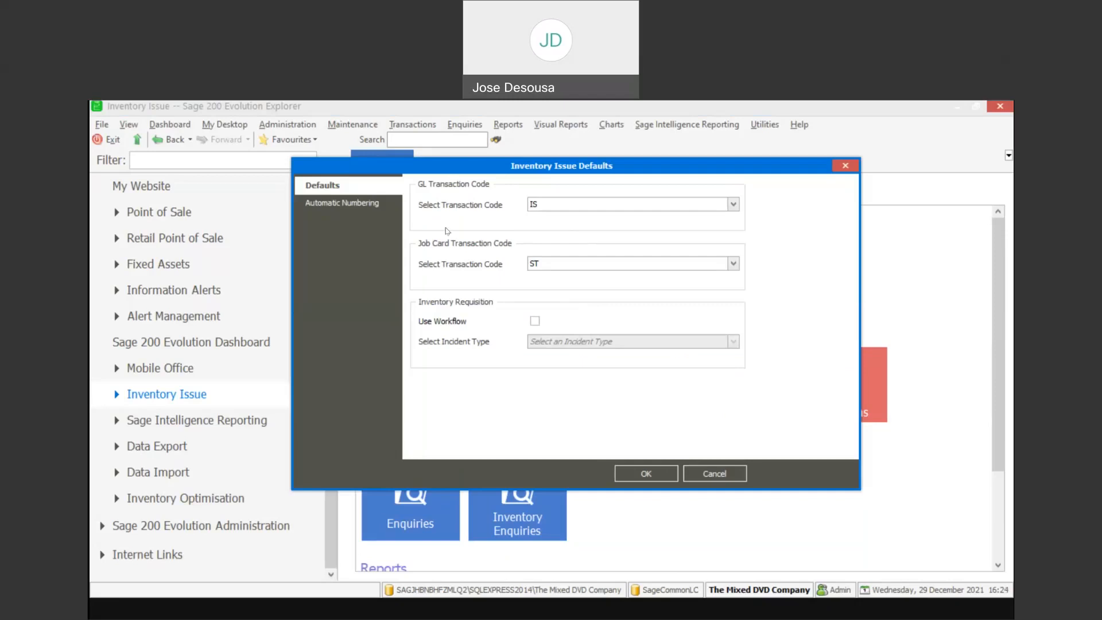
left_click(535, 322)
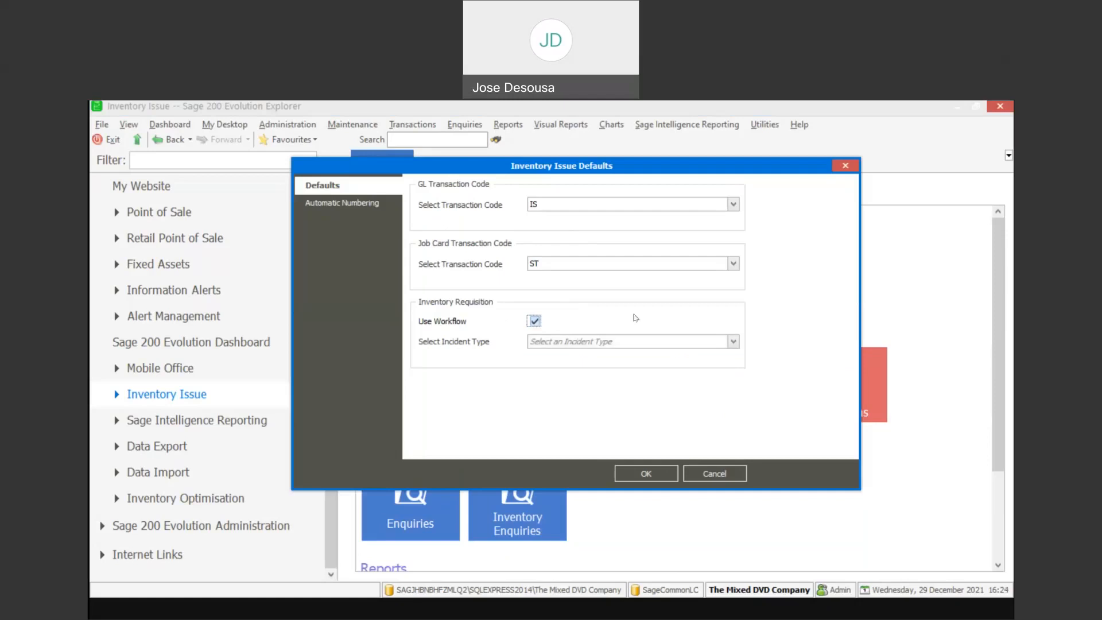
left_click(734, 343)
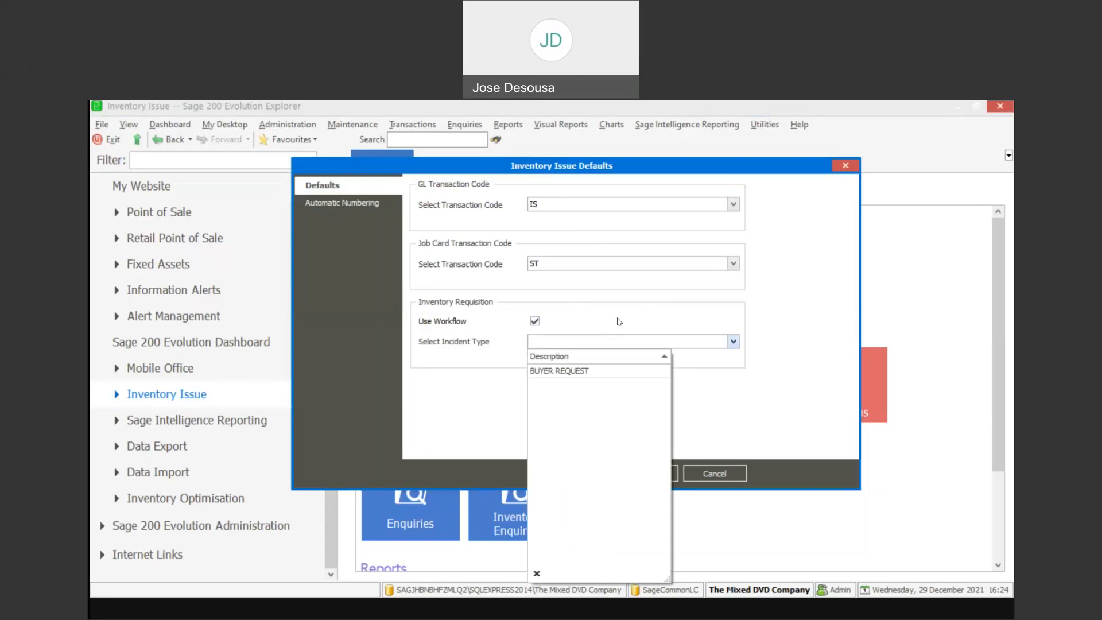
left_click(634, 313)
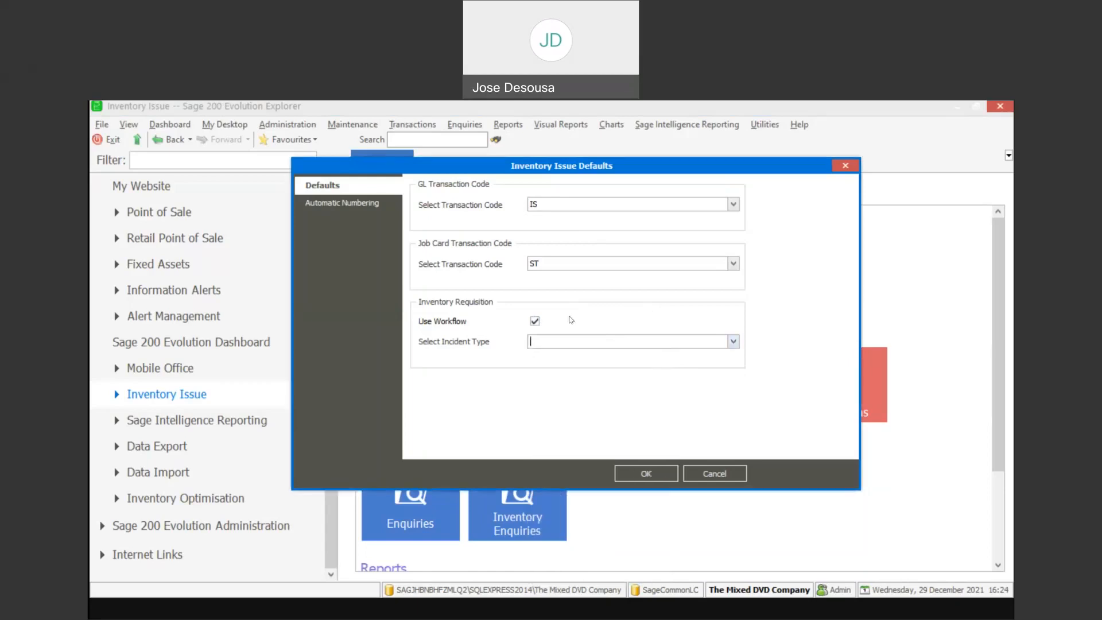
left_click(535, 321)
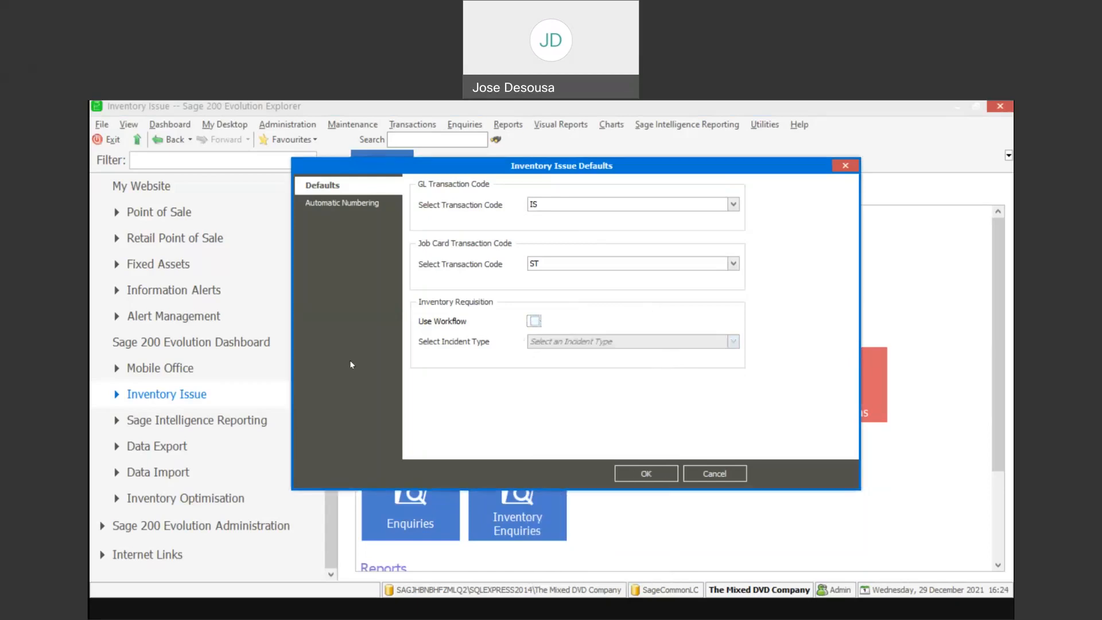
Step: Review the automatic numbering settings for requisitions, issue notes and templates, and close the Inventory Issue defaults
left_click(371, 208)
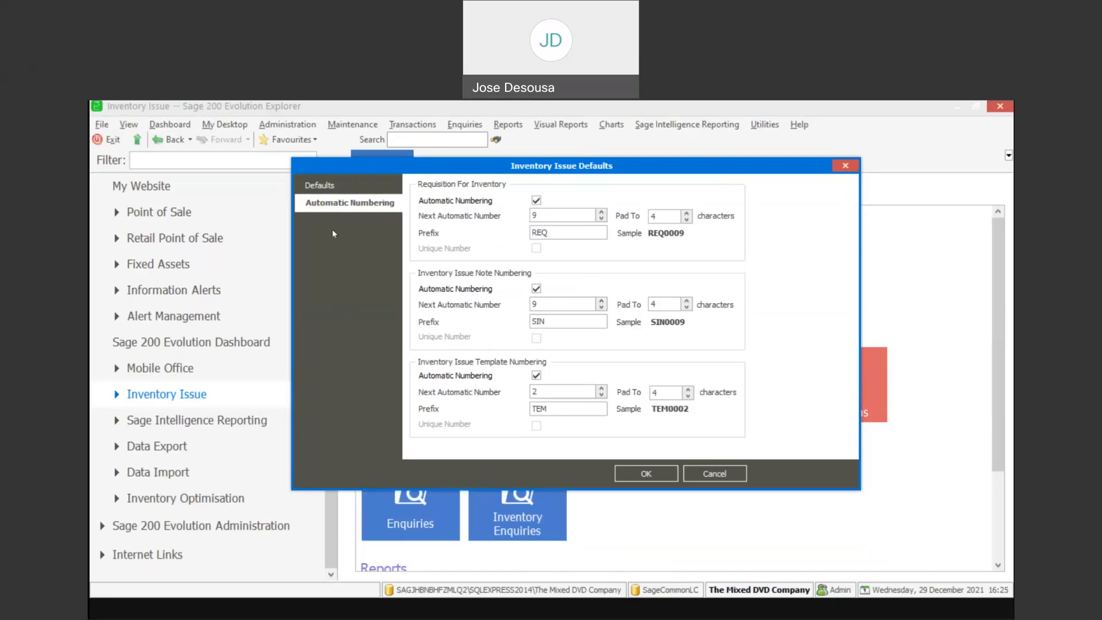
left_click(338, 193)
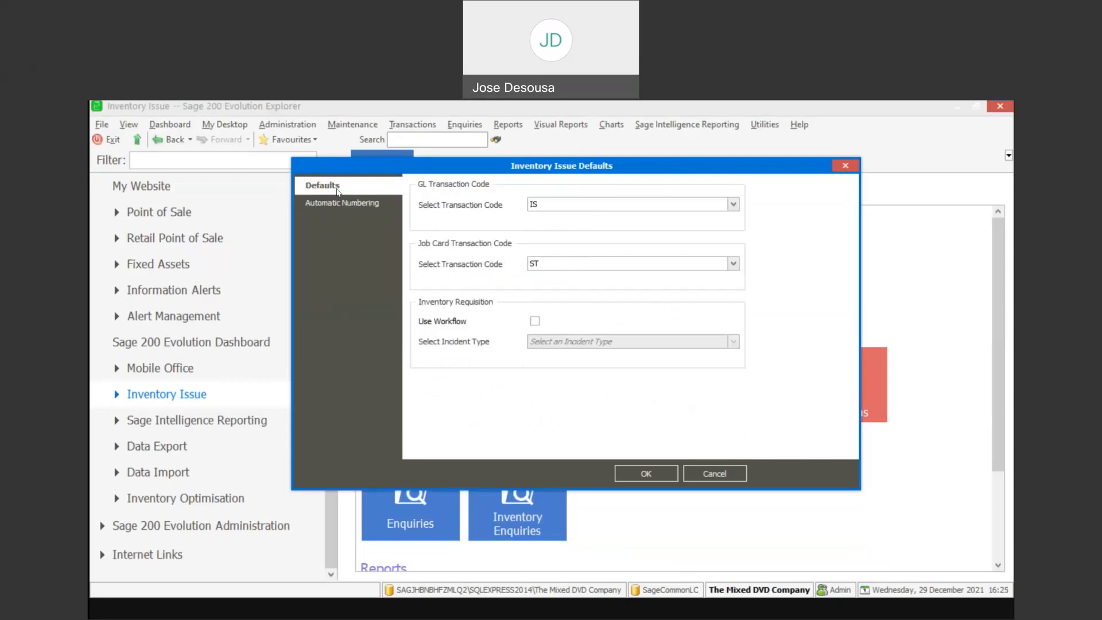
left_click(621, 477)
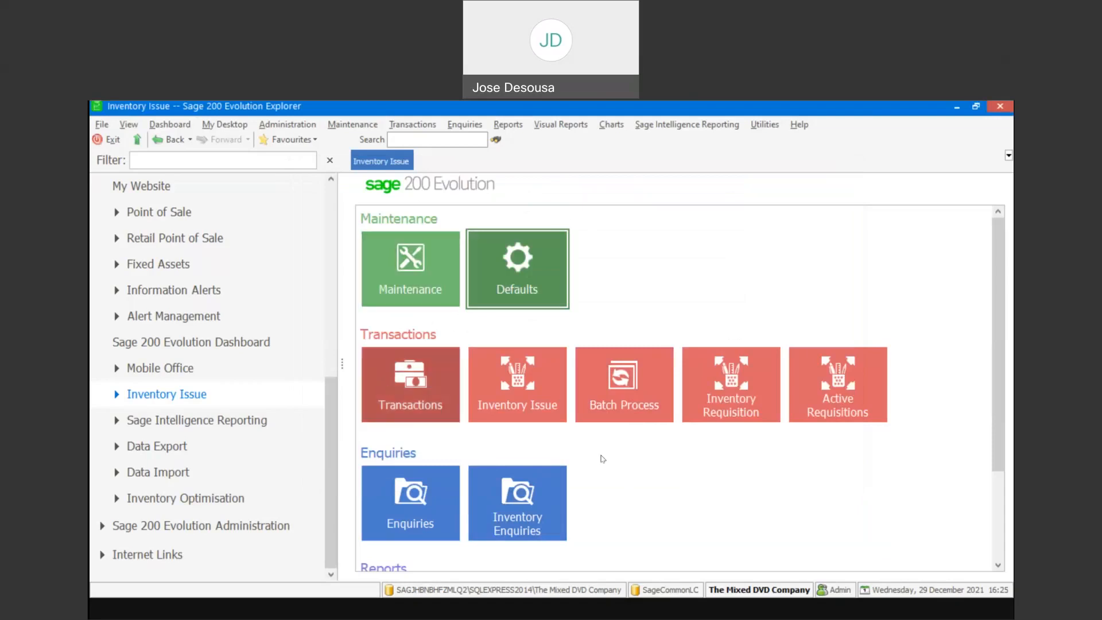
Step: Start a new inventory requisition requested by FINANCE DEPARTMENT and set it to GL
left_click(749, 389)
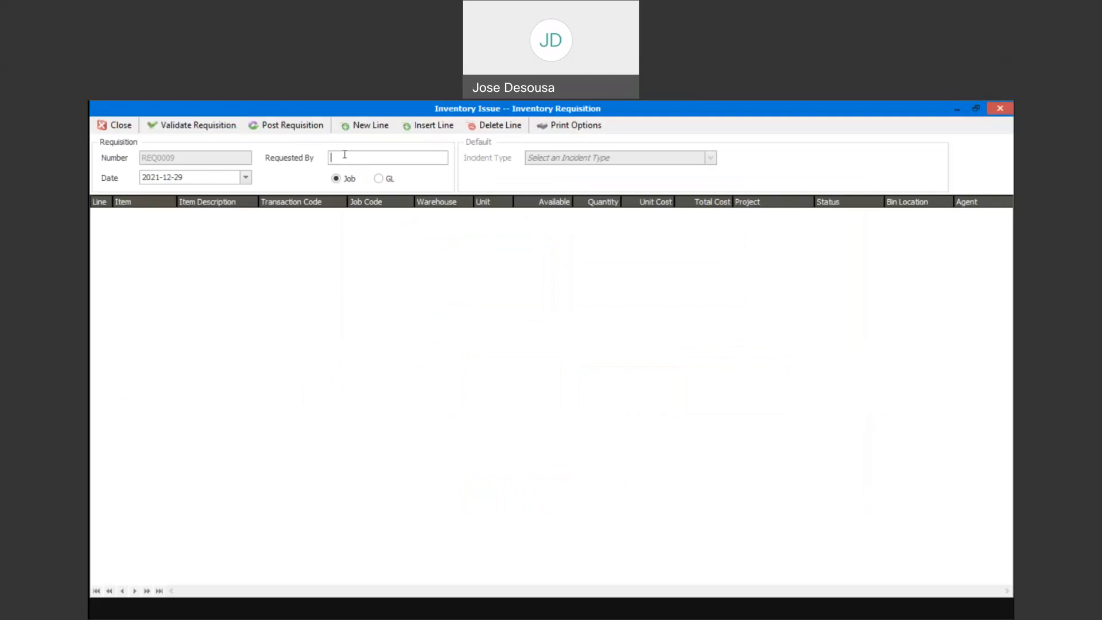
type("FINANCE DEPARTMENT")
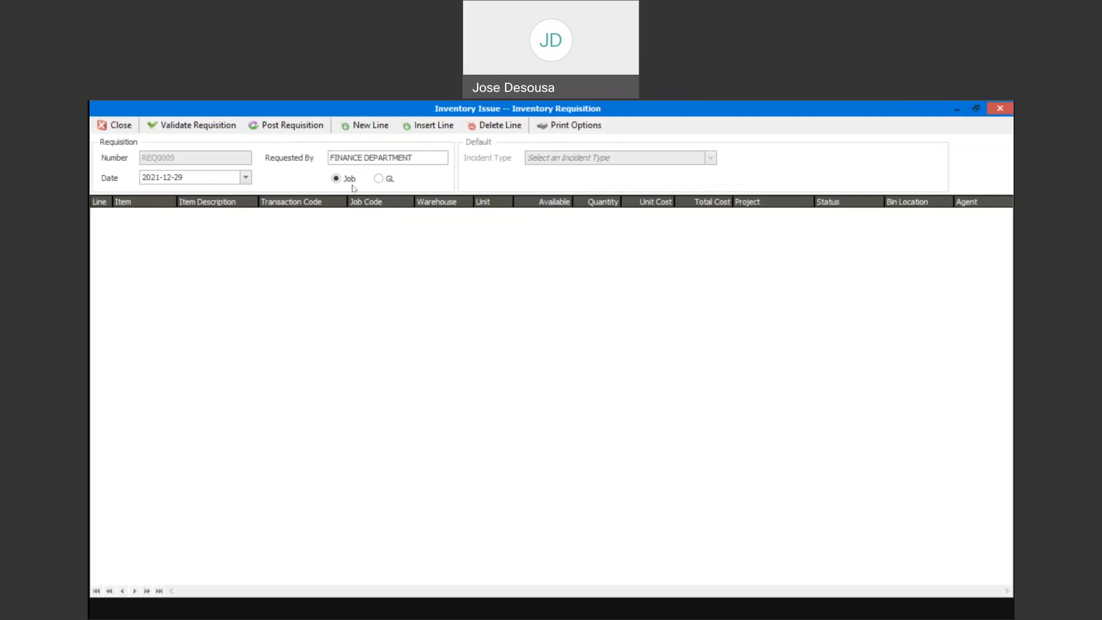
left_click(383, 180)
Step: Add a first requisition line for inventory item AAA, keeping the default transaction code and GL account
left_click(255, 255)
left_click(170, 215)
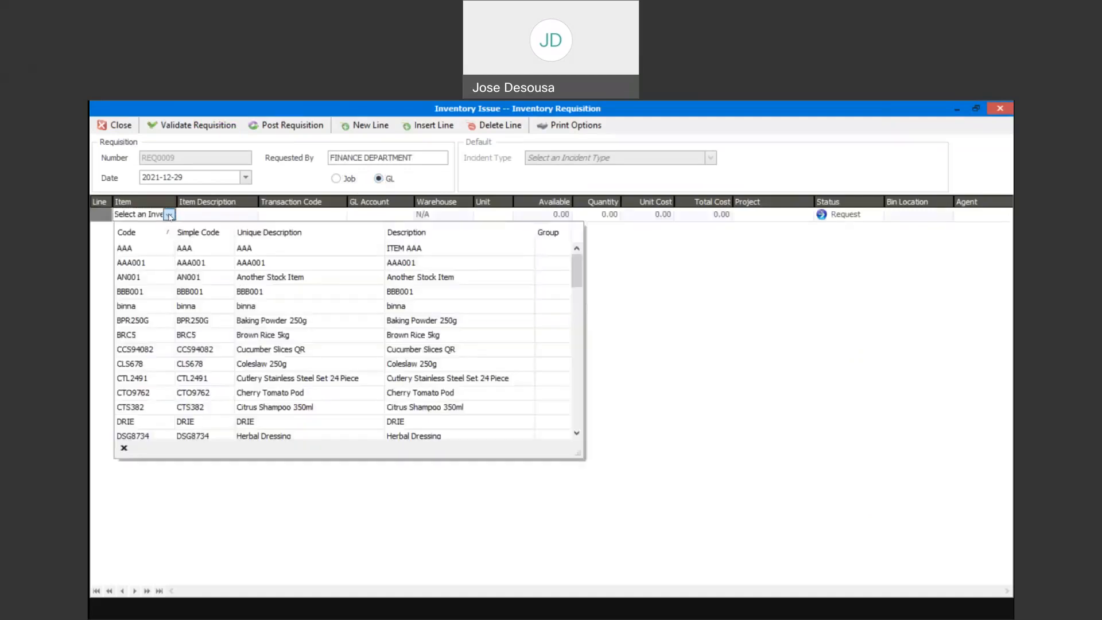
key("Down")
key("Down")
key("Down")
key("Down")
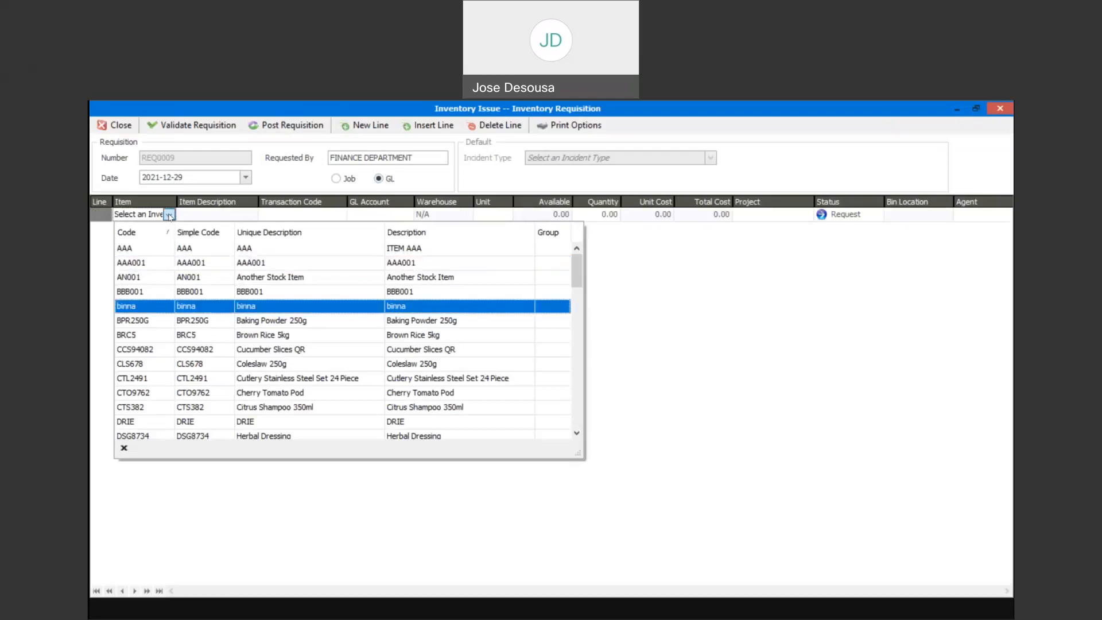
key("Up")
key("Up")
key("Up")
key("Up")
key("Return")
key("Tab")
key("Tab")
key("Tab")
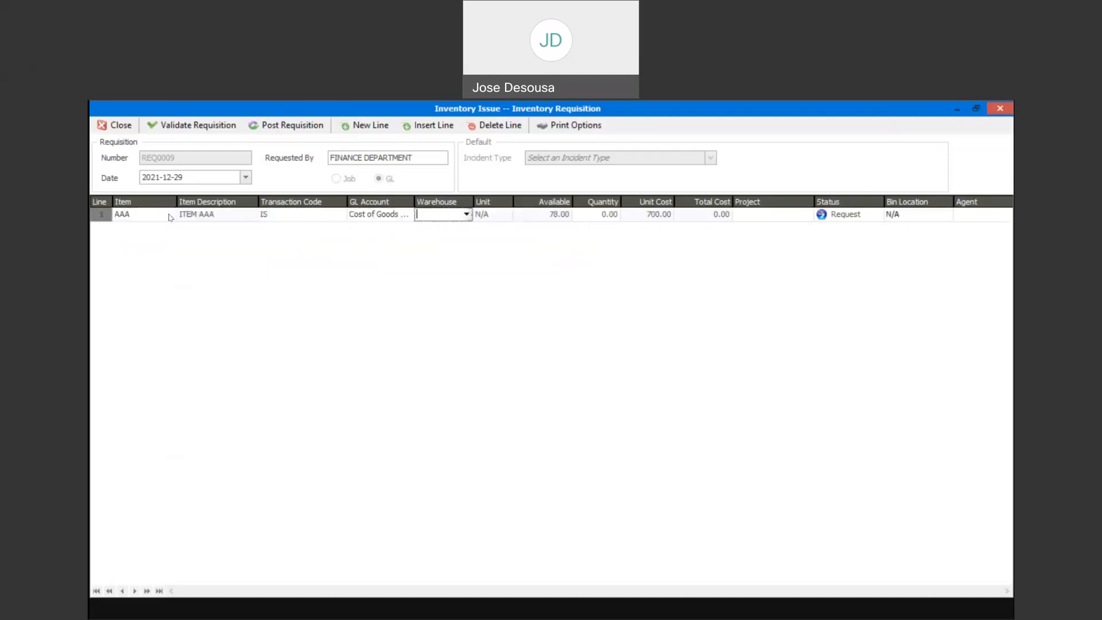
Step: Set the AAA line's warehouse to Mstr and its quantity to 5
type("Mstr")
key("Tab")
key("Tab")
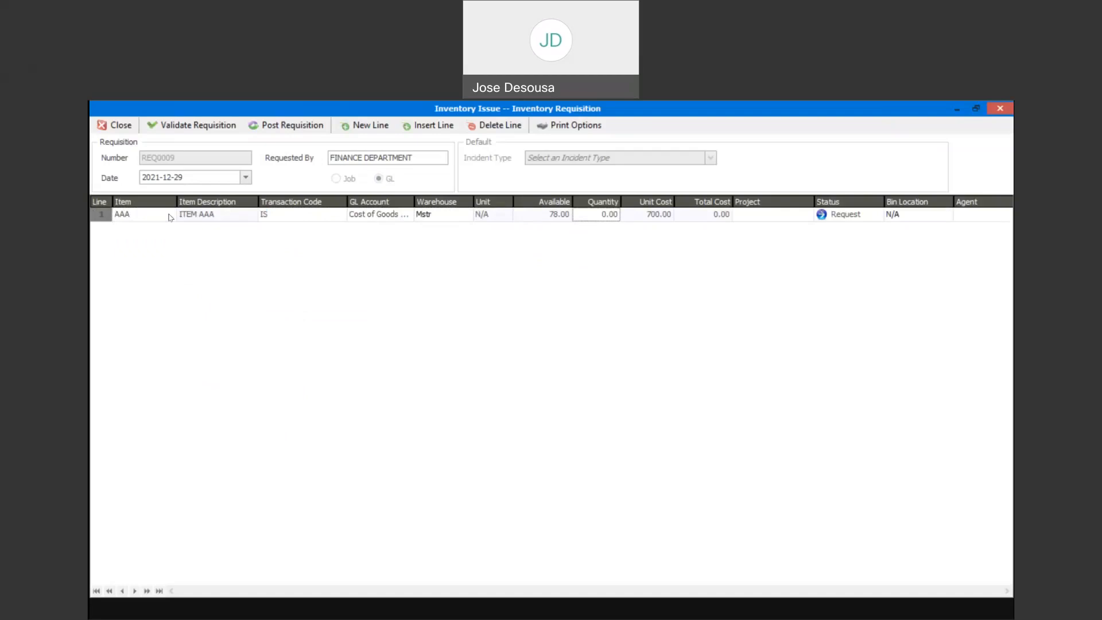
type("5")
key("Tab")
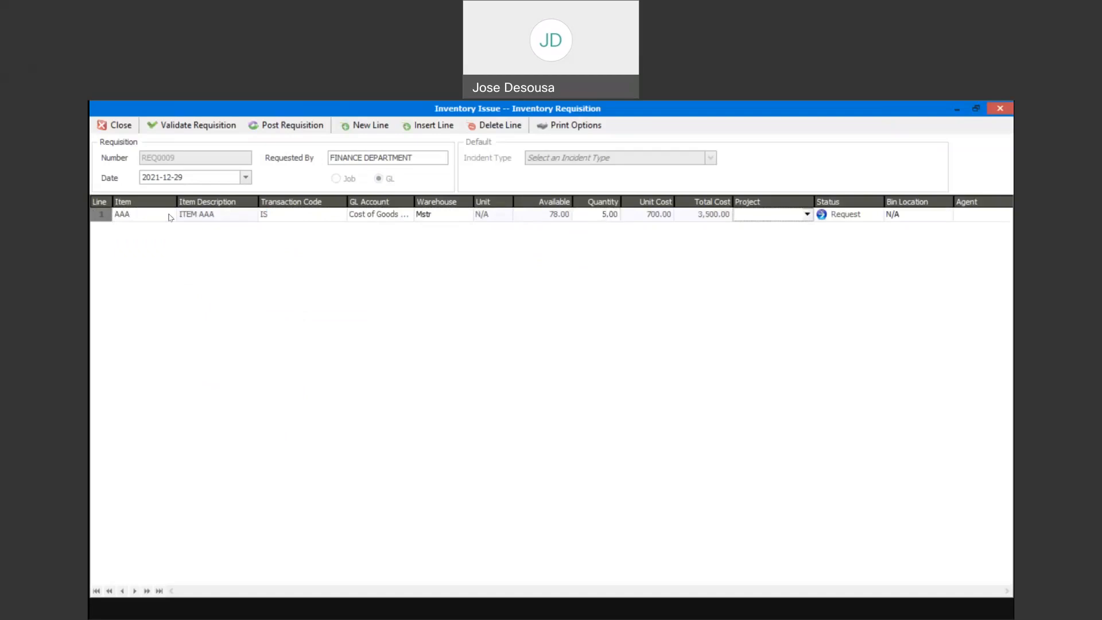
Step: Assign project 1 and agent Admin to the AAA line and complete the line
left_click(808, 216)
left_click(812, 242)
left_click(875, 220)
left_click(967, 216)
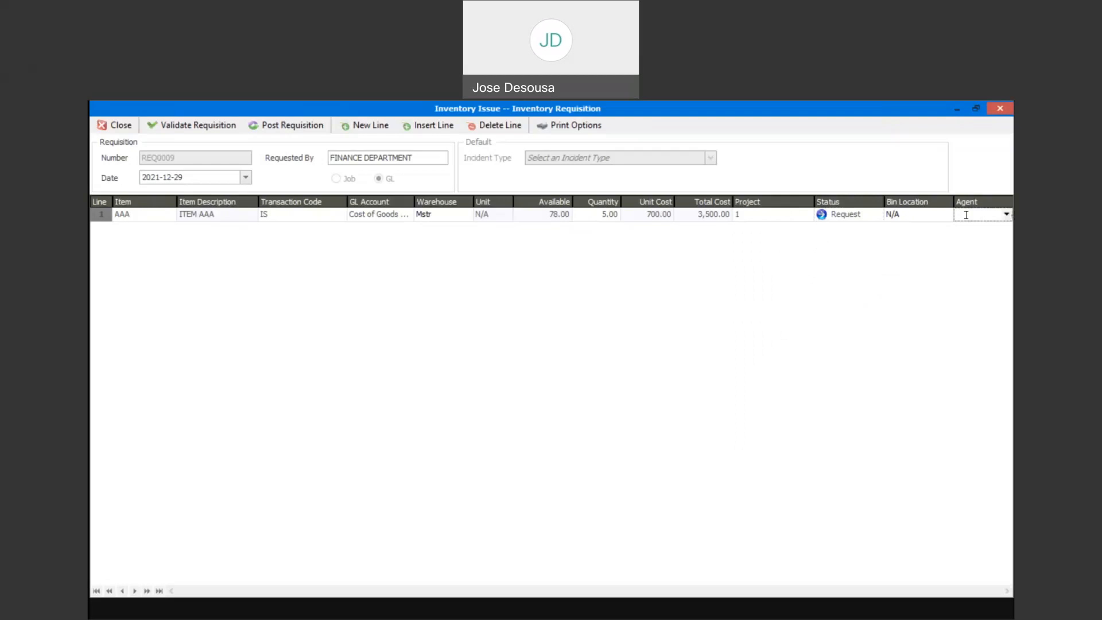
type("Admin")
key("Return")
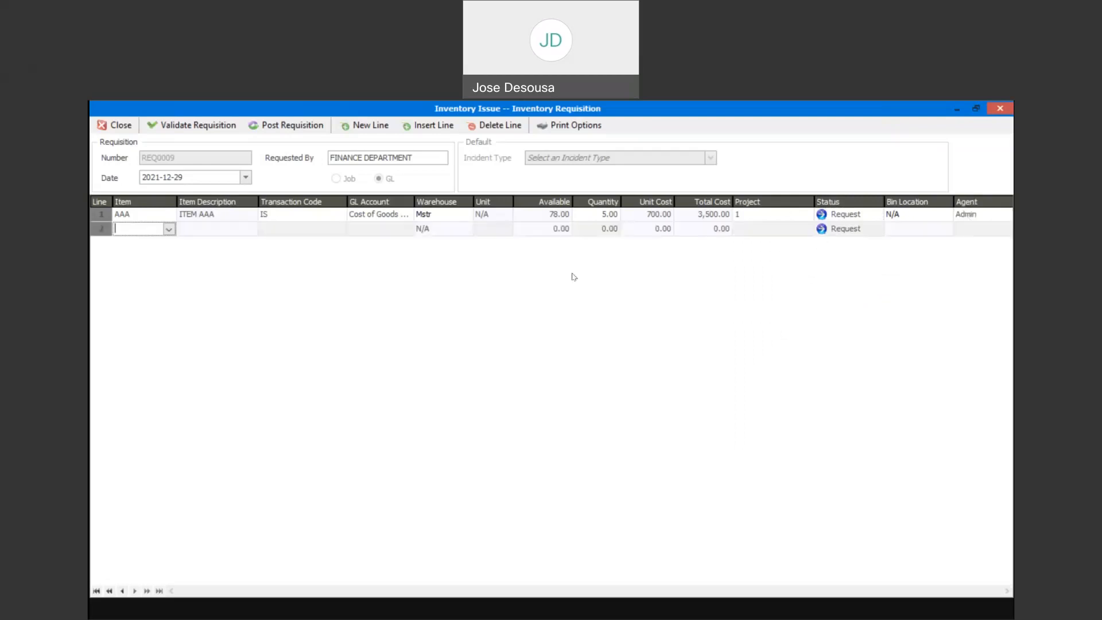
Step: Add item AN001 on the second requisition line, keeping the default transaction code, GL account and warehouse
left_click(169, 229)
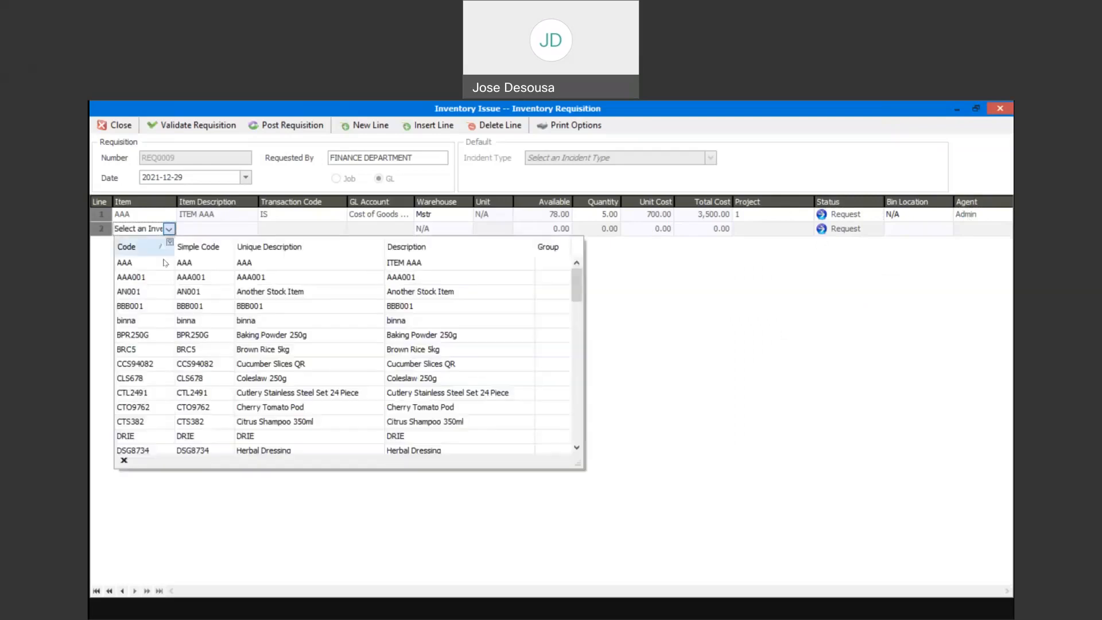
left_click(155, 291)
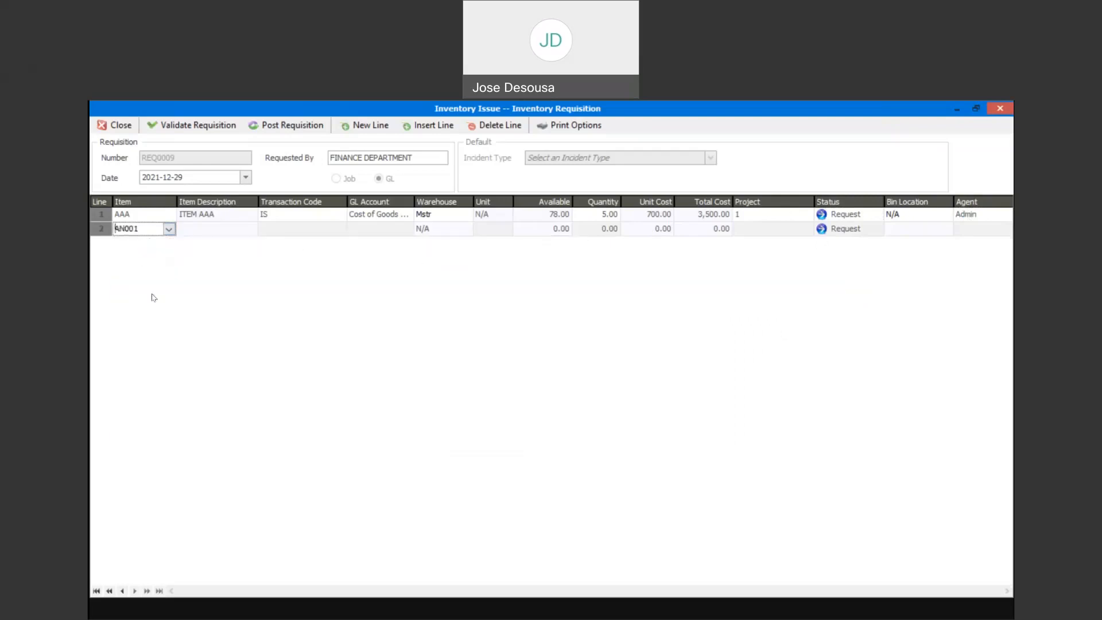
key("Tab")
key("Tab")
key("Tab")
key("Tab")
key("Tab")
key("Tab")
key("Tab")
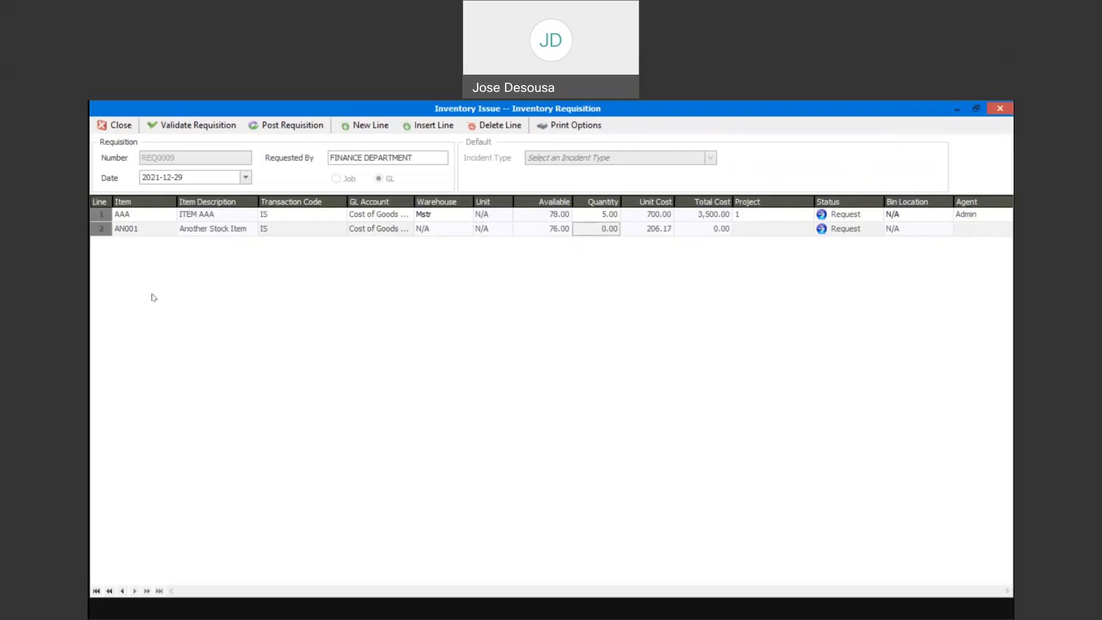
Step: Set the AN001 line's quantity to 3, its project to 1 and its agent to Admin
type("3")
key("Tab")
key("Tab")
key("Tab")
type("1")
key("Tab")
key("Tab")
key("Tab")
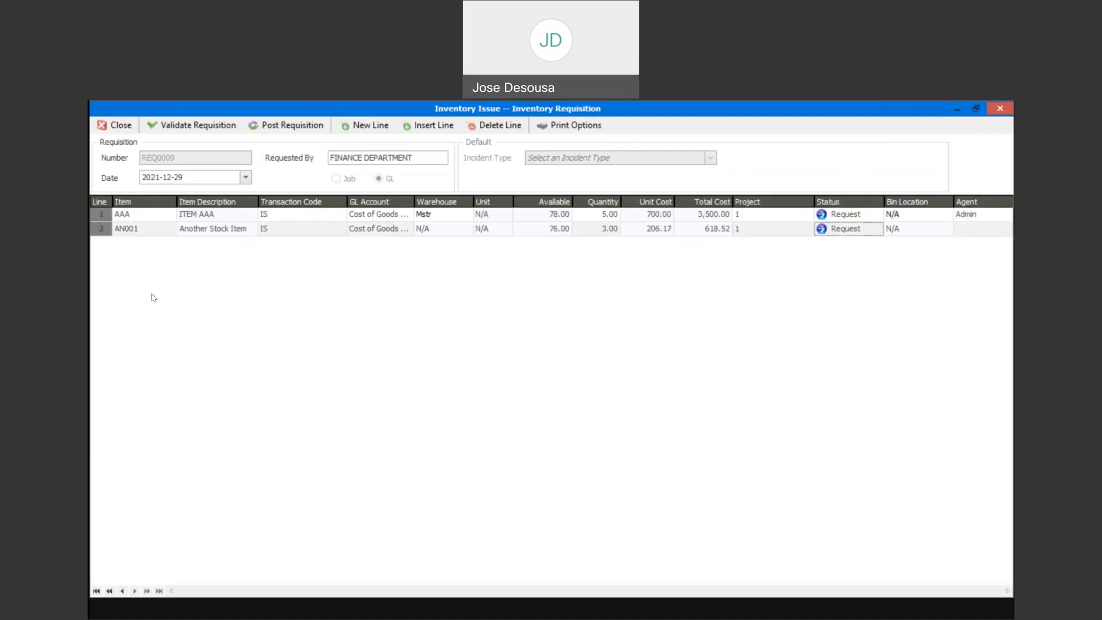
type("Admin")
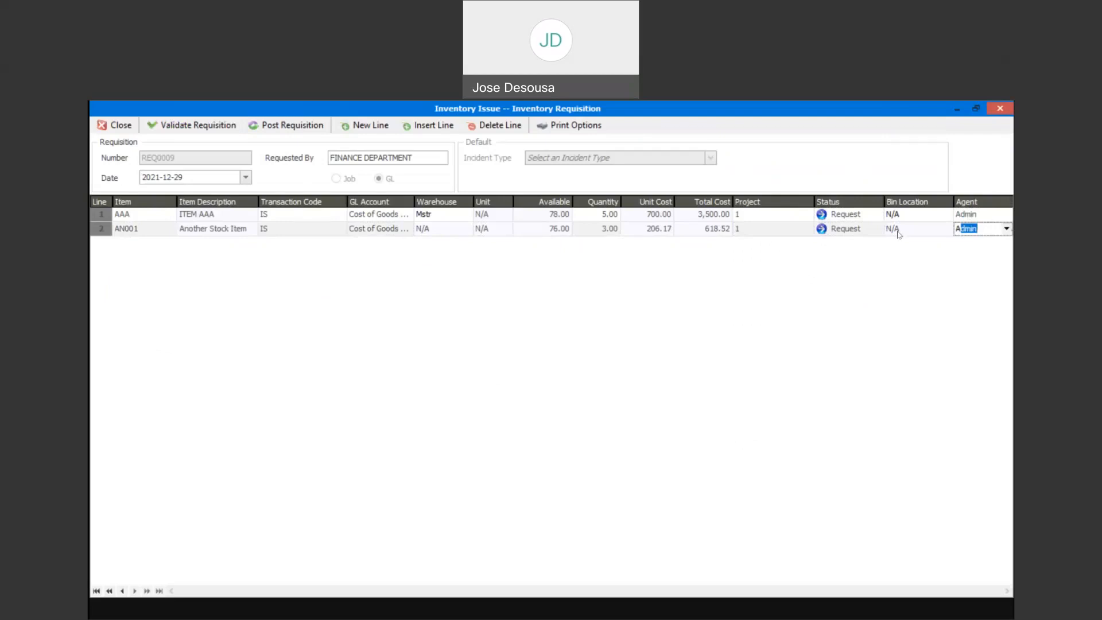
Step: Validate and post the requisition, choosing to print the Requisition Report
left_click(211, 126)
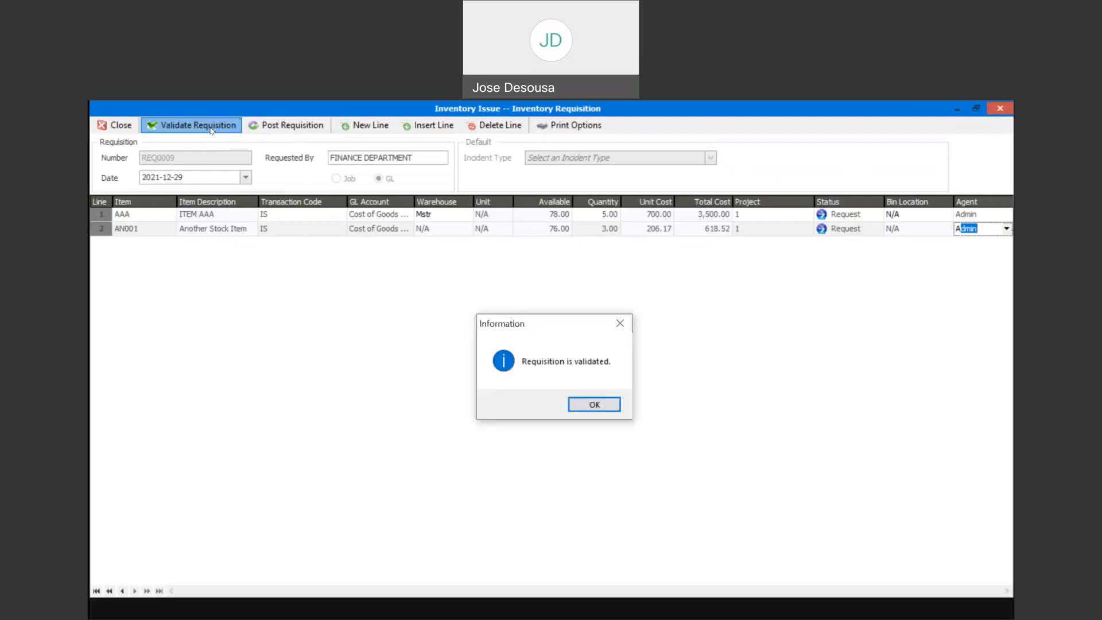
left_click(587, 403)
left_click(313, 128)
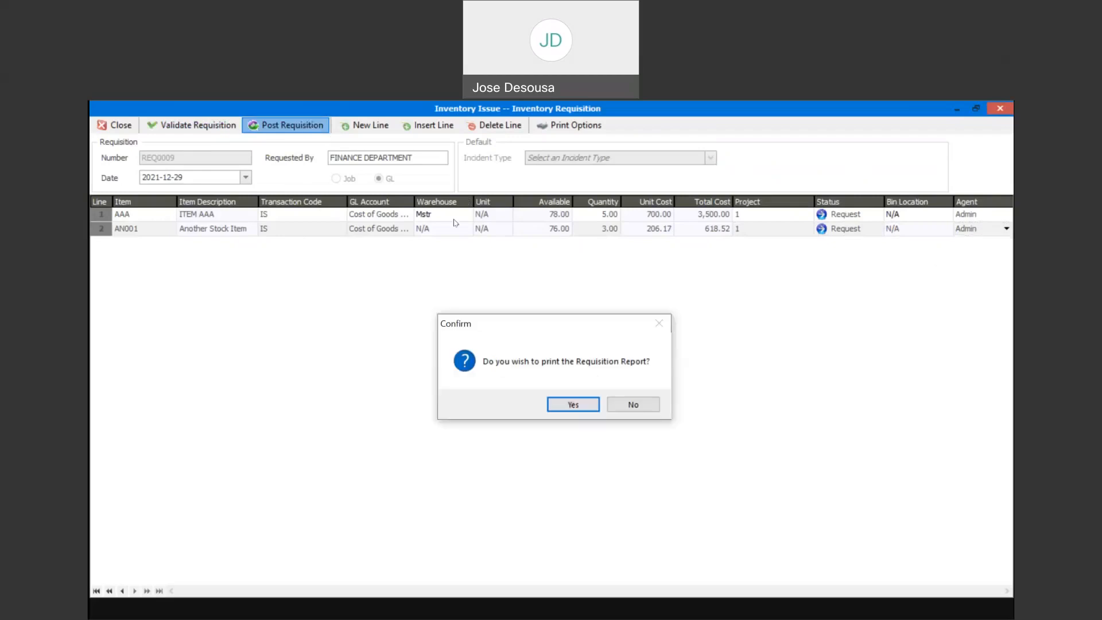
left_click(583, 406)
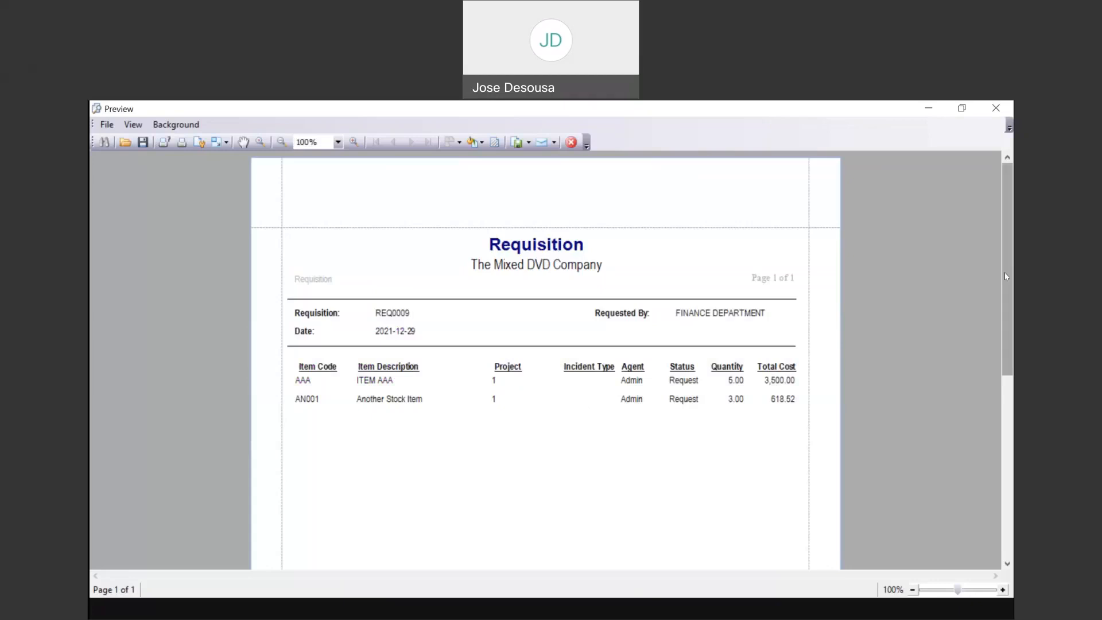
Step: Review the requisition's items, agents, statuses and quantities in the report preview, and close the preview
scroll(1005, 272, "down", 1)
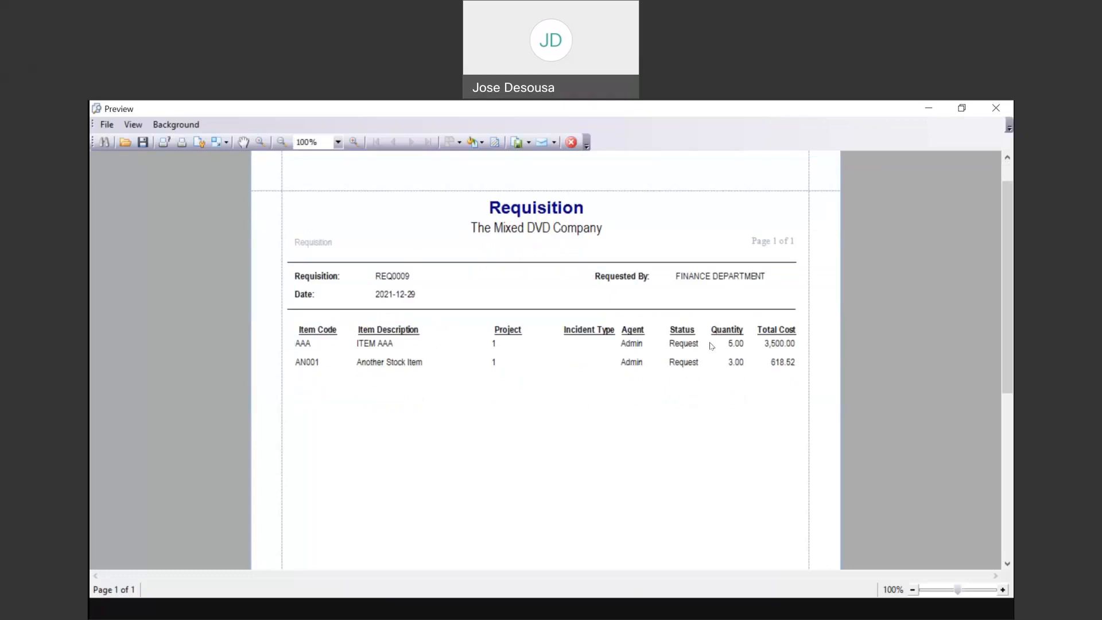
mouse_move(1007, 287)
left_mouse_down()
mouse_move(1012, 453)
mouse_move(1009, 282)
left_mouse_up()
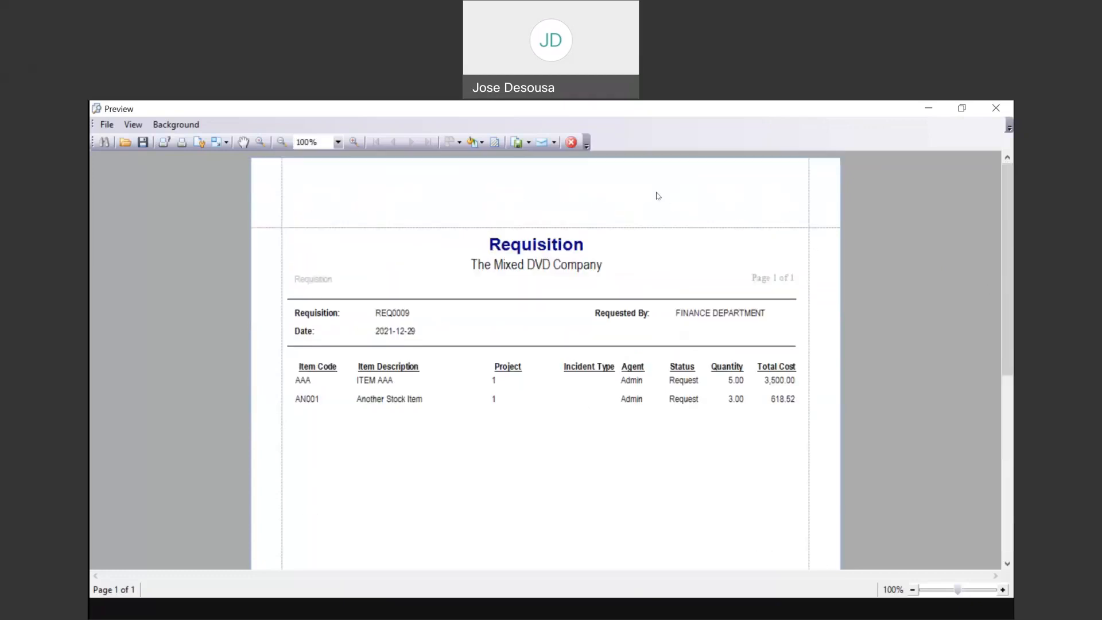
left_click(107, 125)
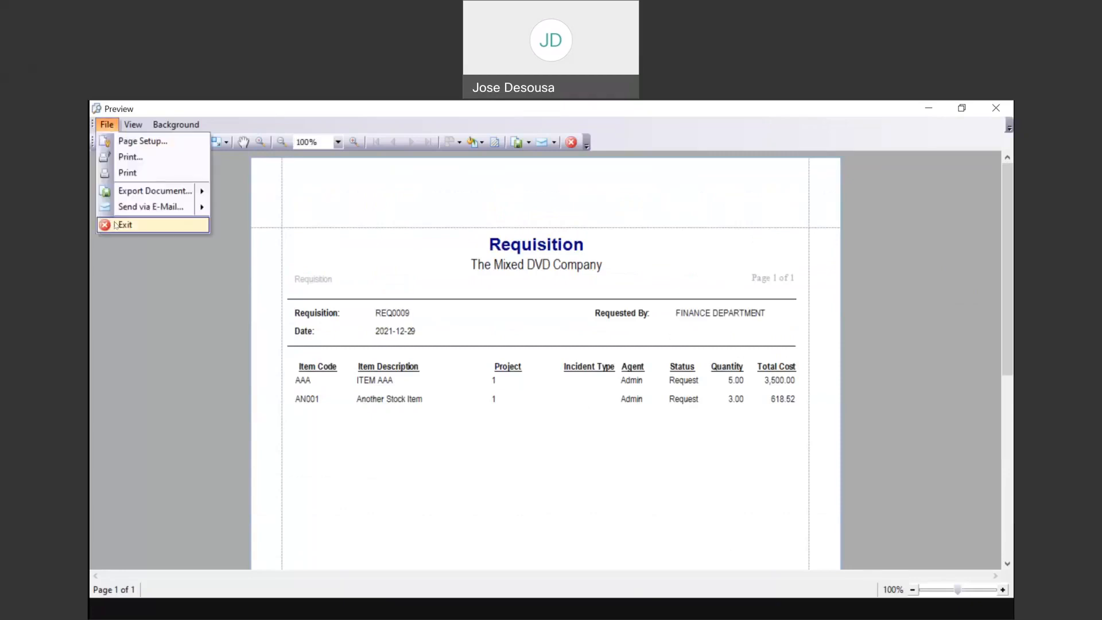
left_click(115, 225)
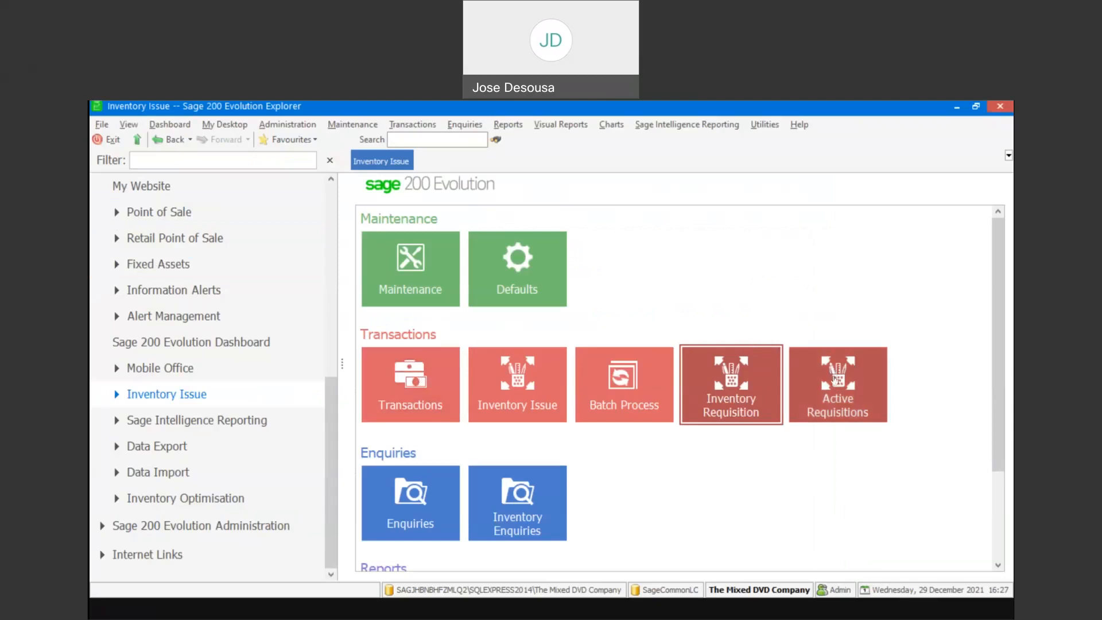
Step: Open the posted finance department requisition from the active requisitions with status Request
left_click(835, 380)
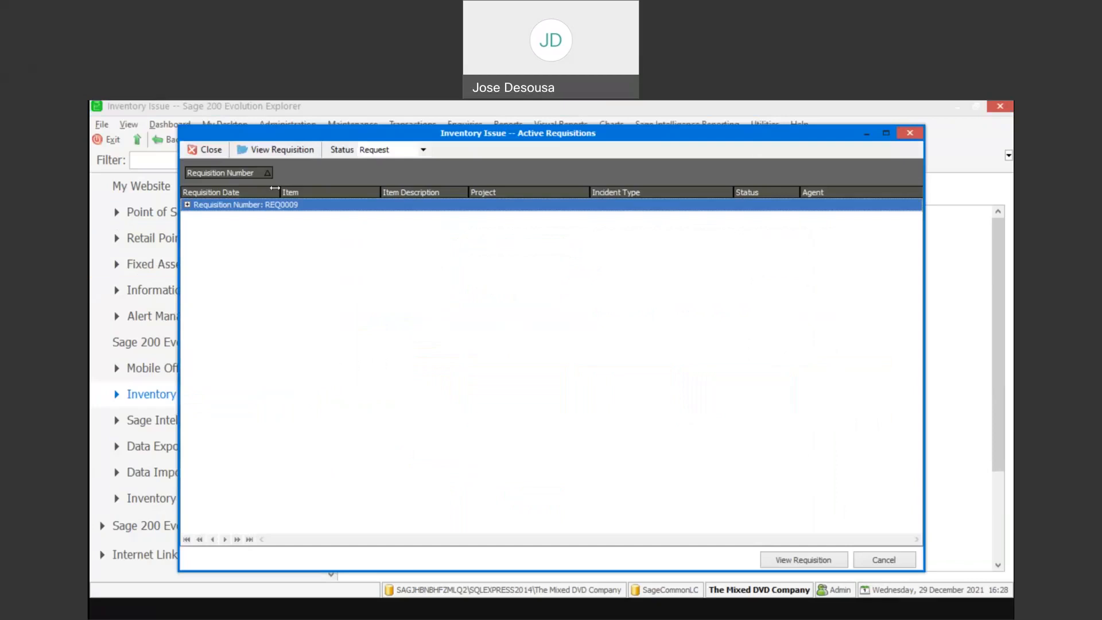
left_click(194, 205)
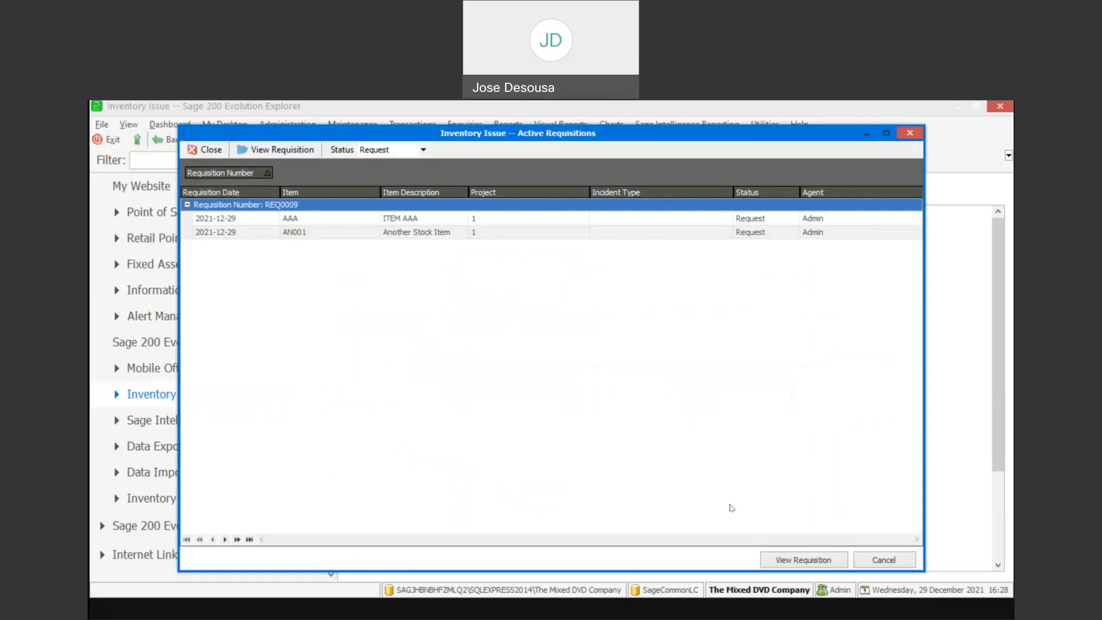
left_click(787, 560)
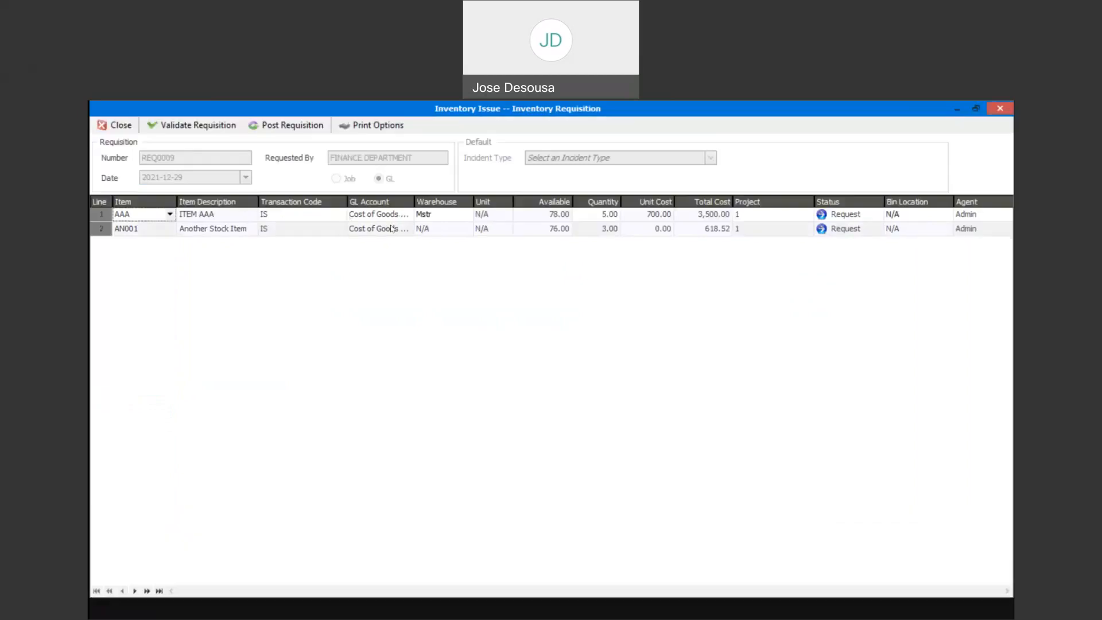
Step: Set the status of the AAA line in the requisition to Approve
left_click(872, 218)
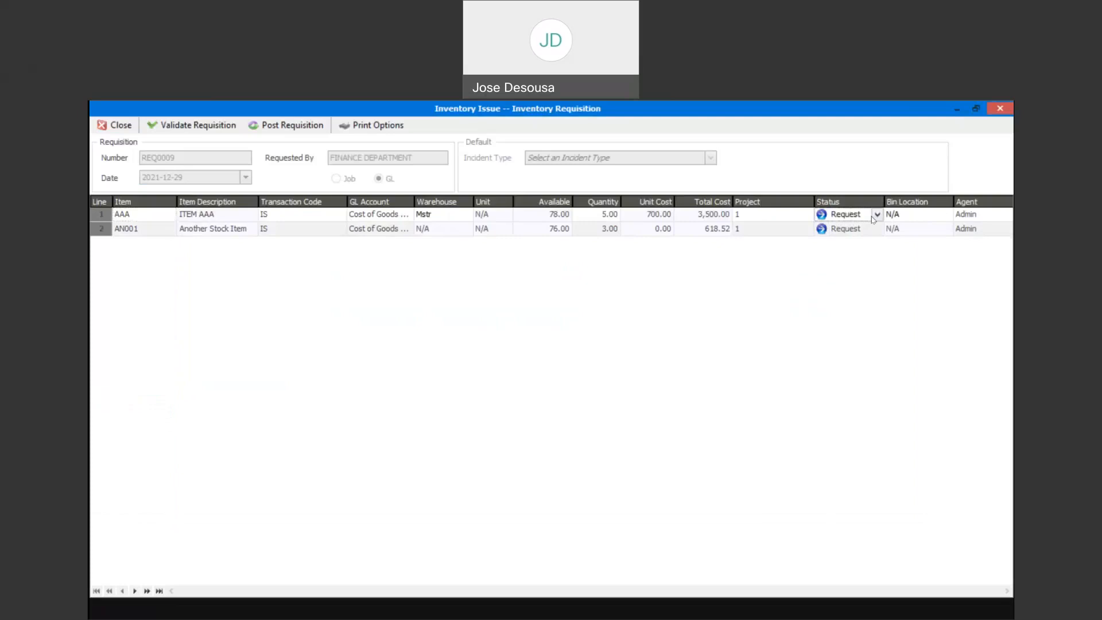
left_click(878, 216)
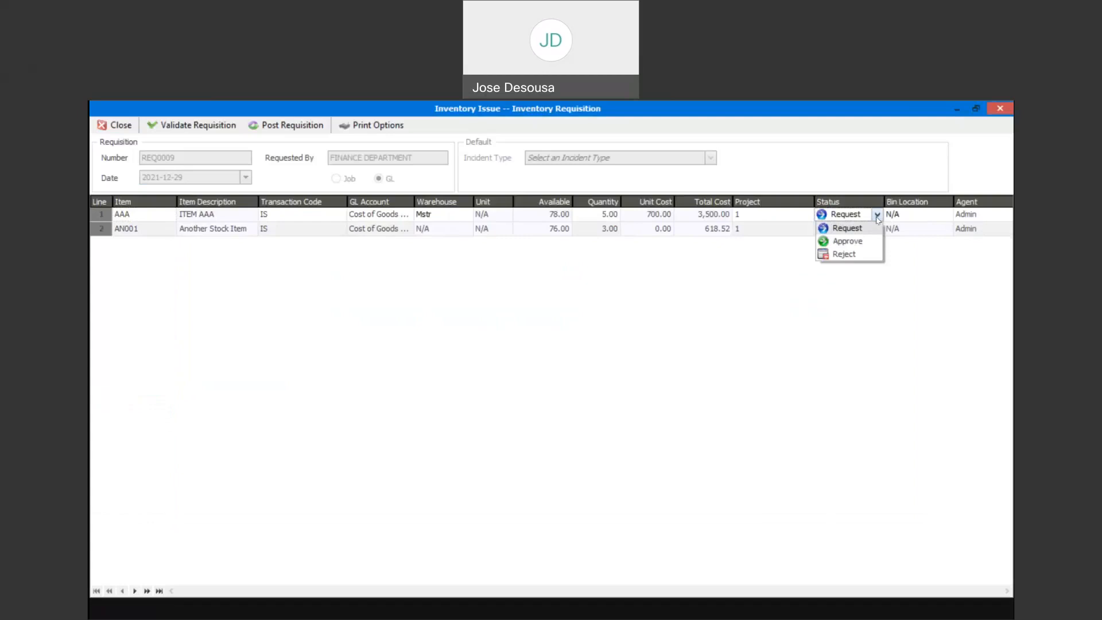
left_click(857, 241)
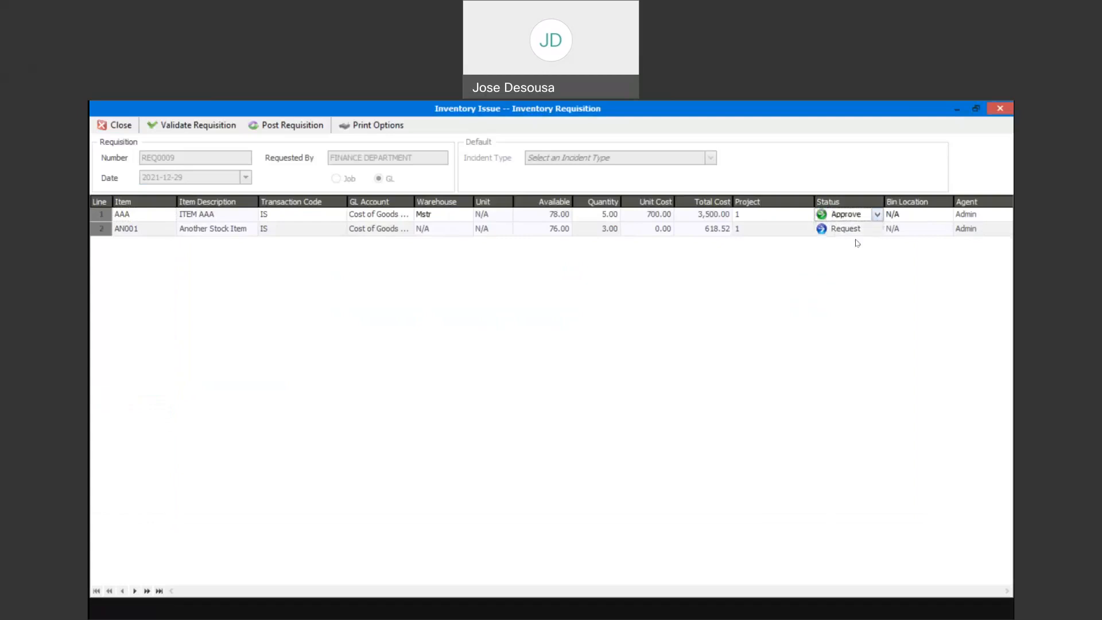
Step: Set the status of the AN001 line in the requisition to Approve
left_click(871, 230)
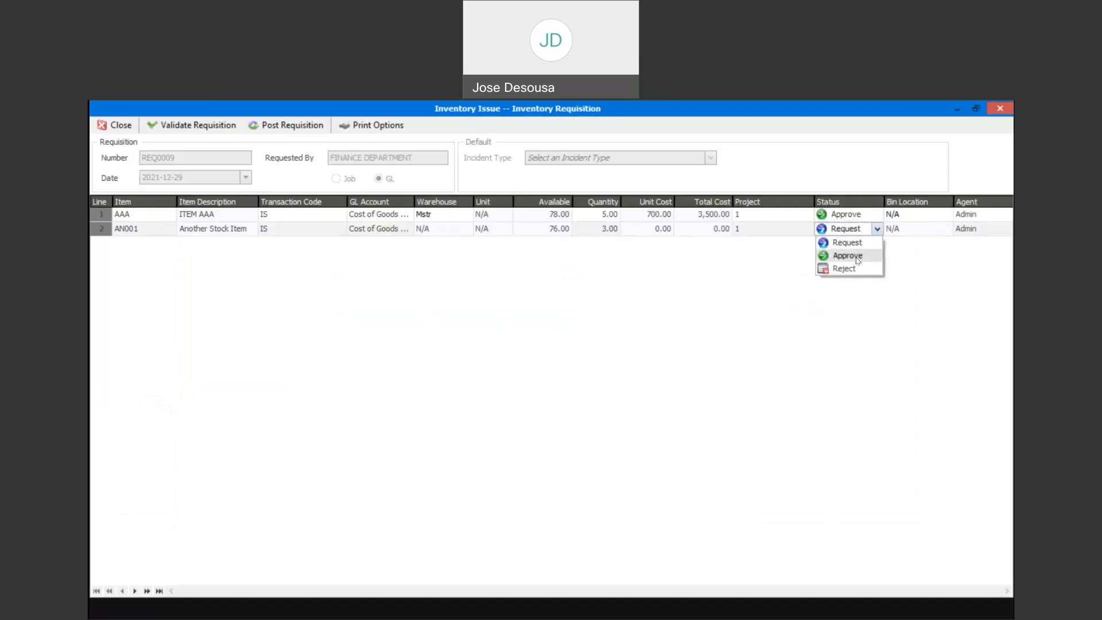
left_click(857, 258)
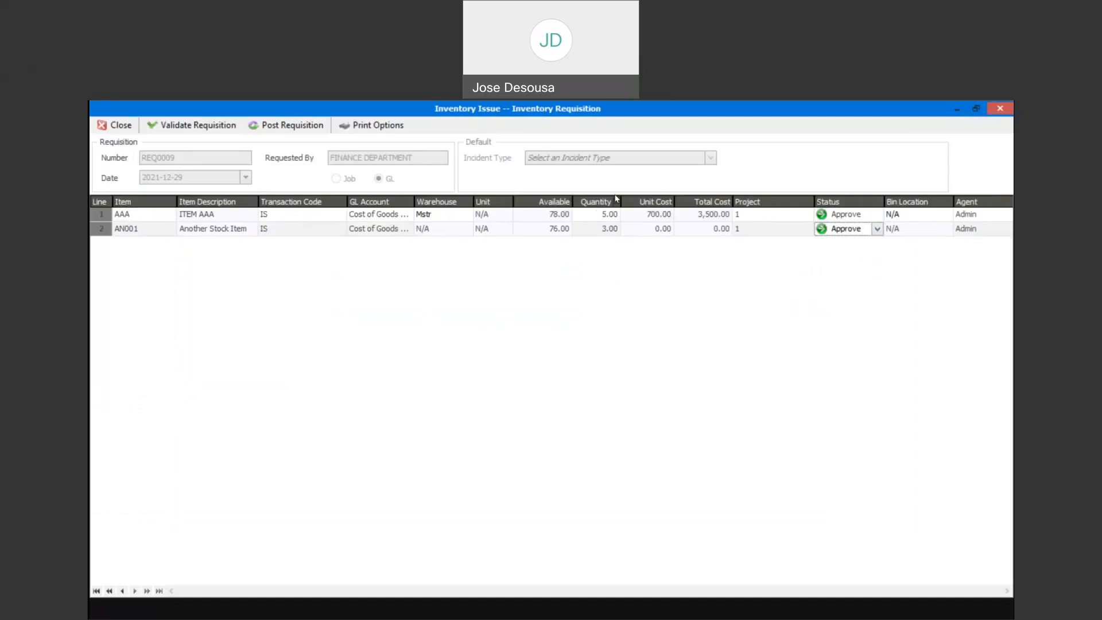
left_click(579, 213)
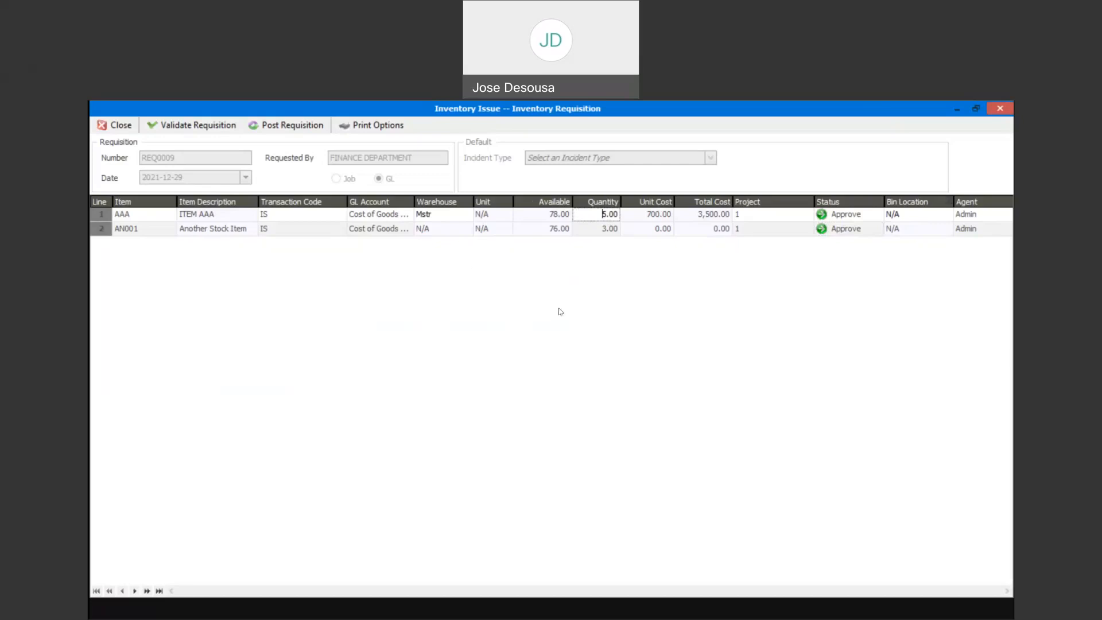
Step: Validate and post the approved finance department requisition, choosing to print the Requisition Report
left_click(218, 132)
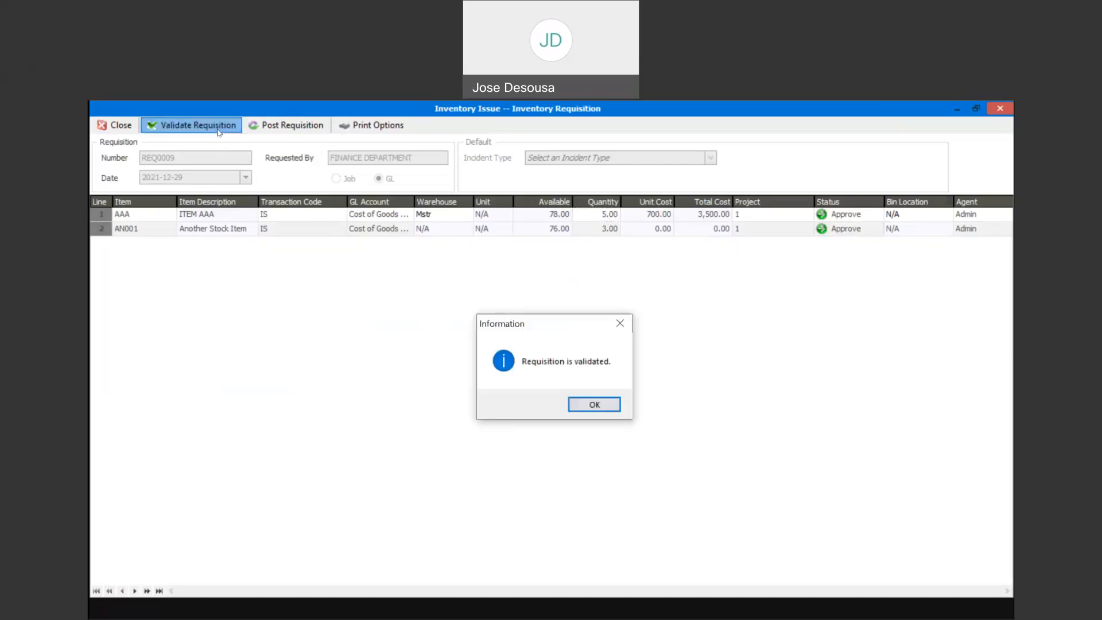
left_click(603, 406)
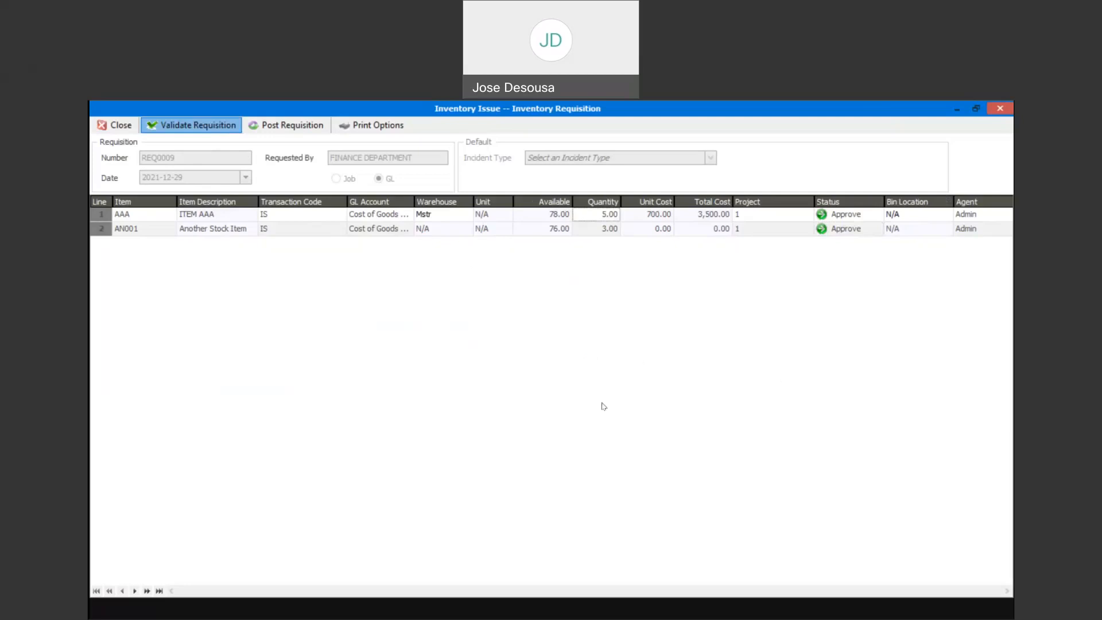
left_click(285, 129)
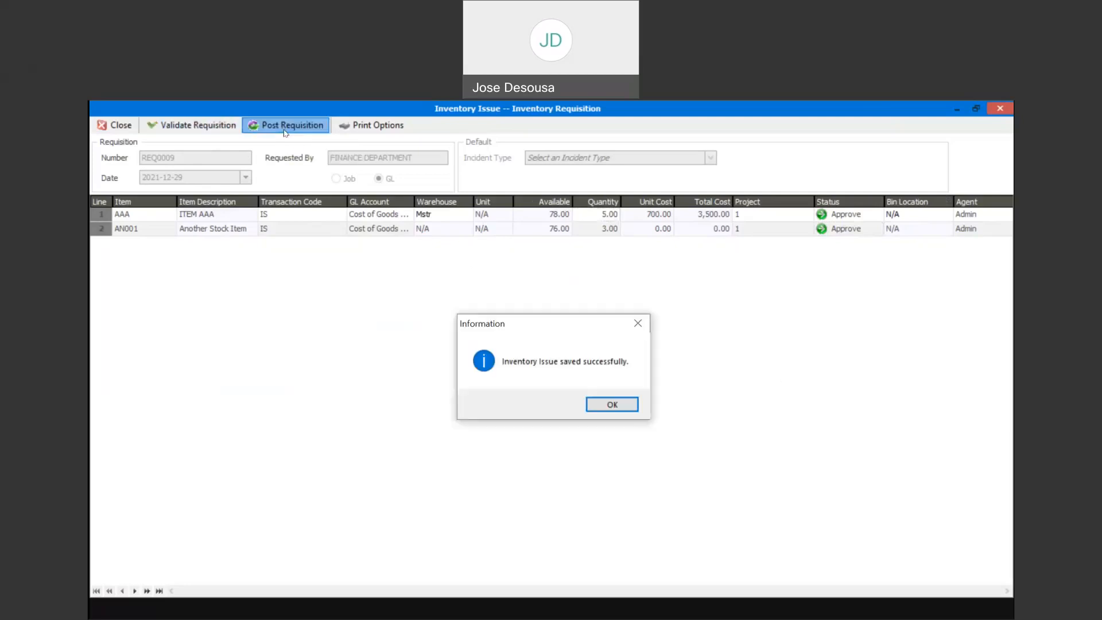
left_click(612, 404)
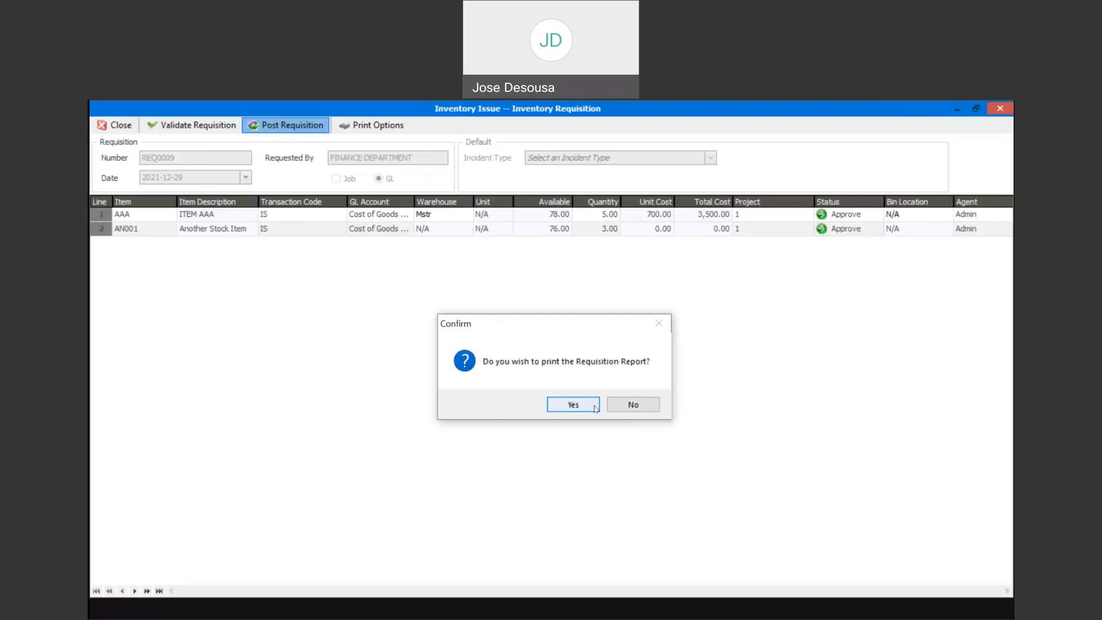
left_click(595, 407)
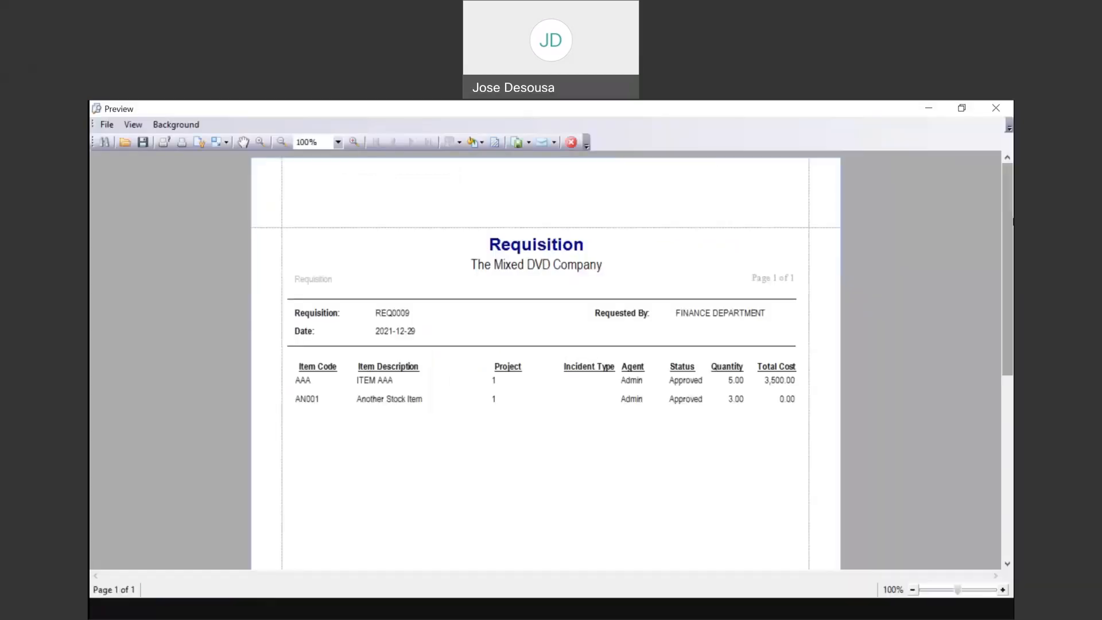
Step: Review the approved statuses, quantities and costs in the Requisition Report, and close the preview and the active requisitions list
left_click_drag(1012, 223, 1011, 243)
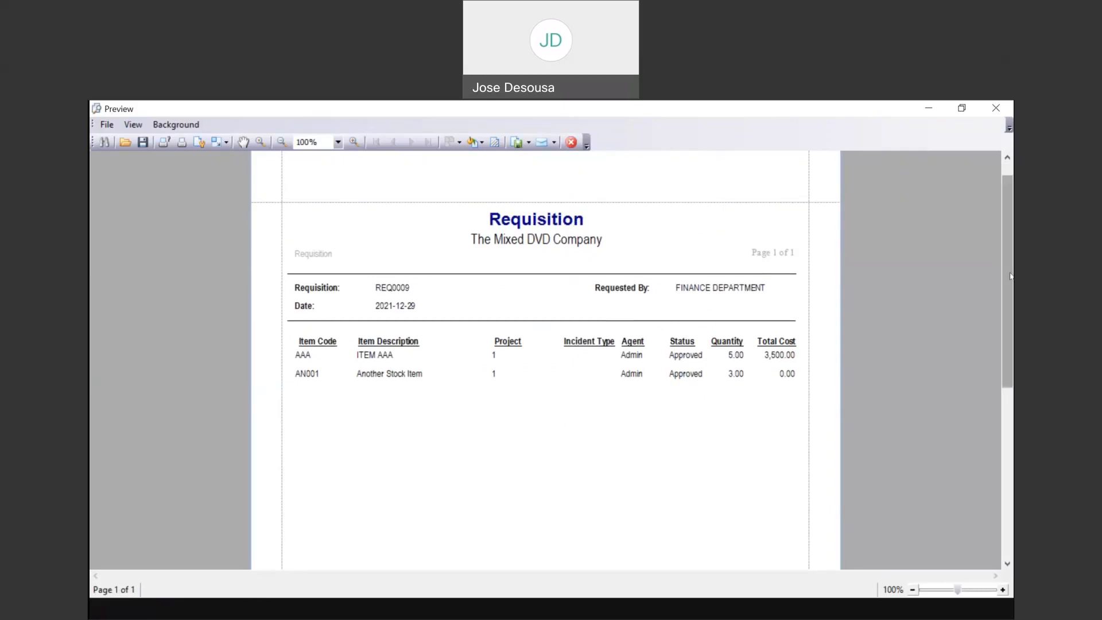
scroll(1011, 276, "down", 5)
scroll(1011, 276, "up", 6)
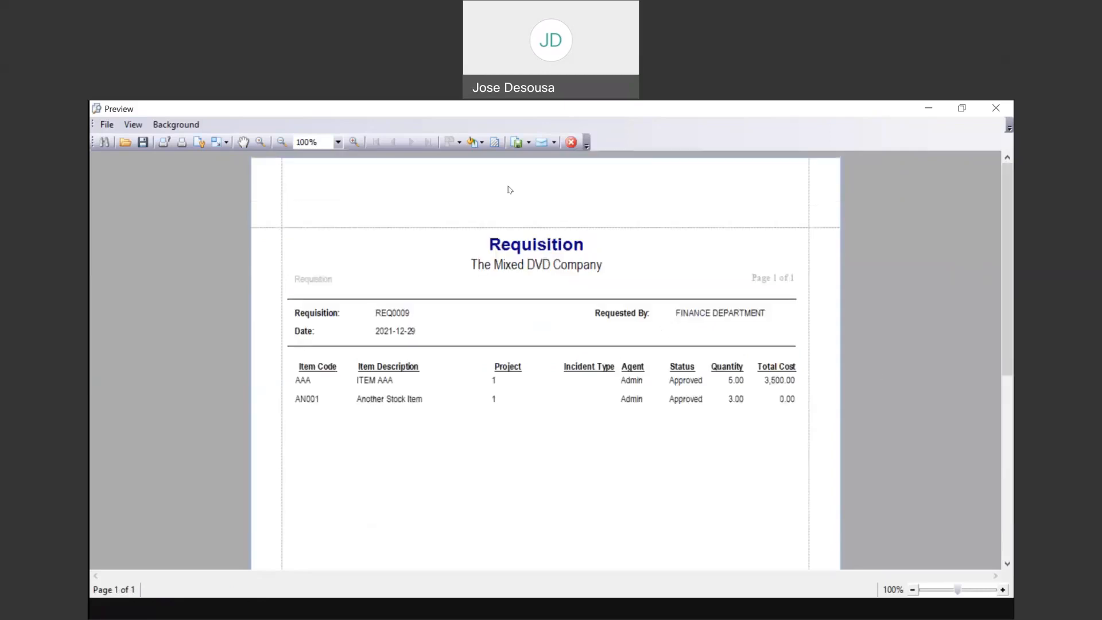
left_click(107, 125)
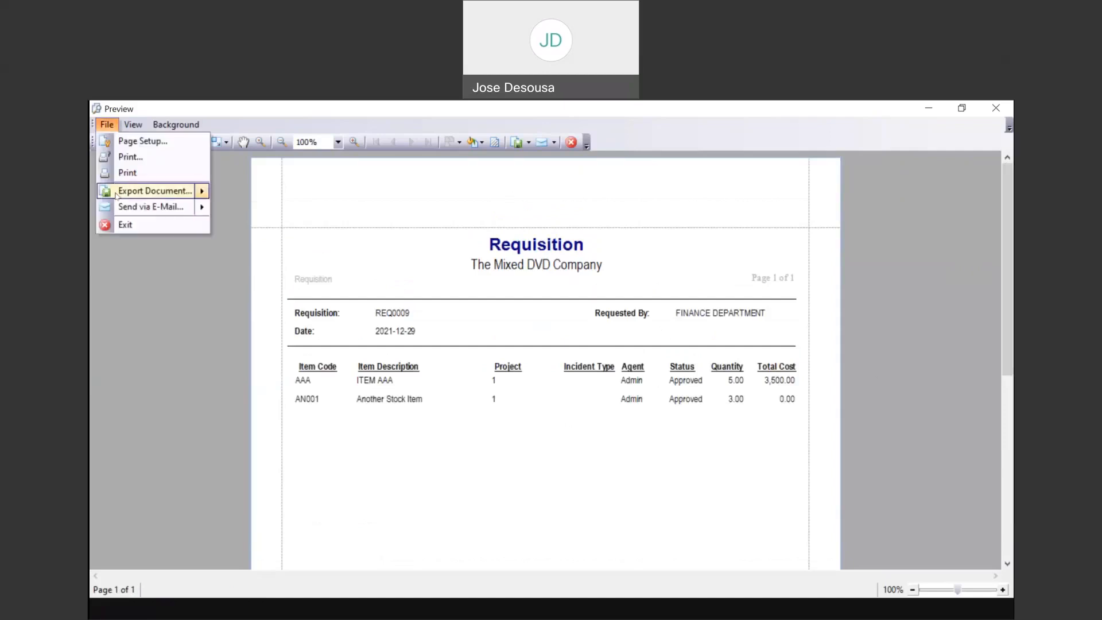
left_click(122, 226)
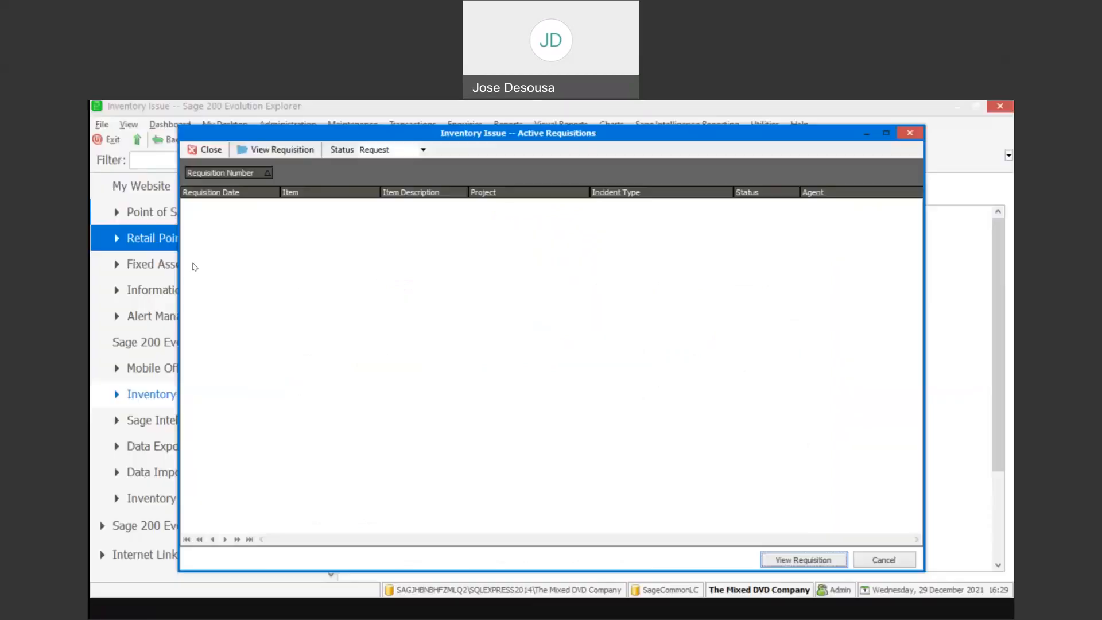
left_click(217, 155)
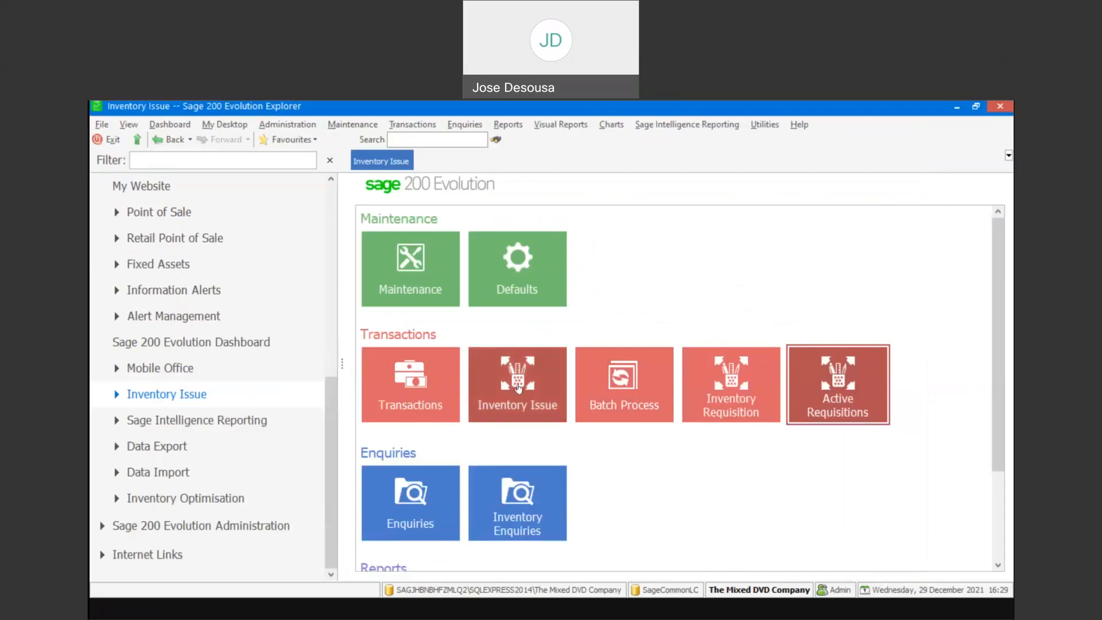
Step: Find the inventory issue notes dated 2021-12-29 and open the unprocessed one generated from the finance department requisition
left_click(518, 388)
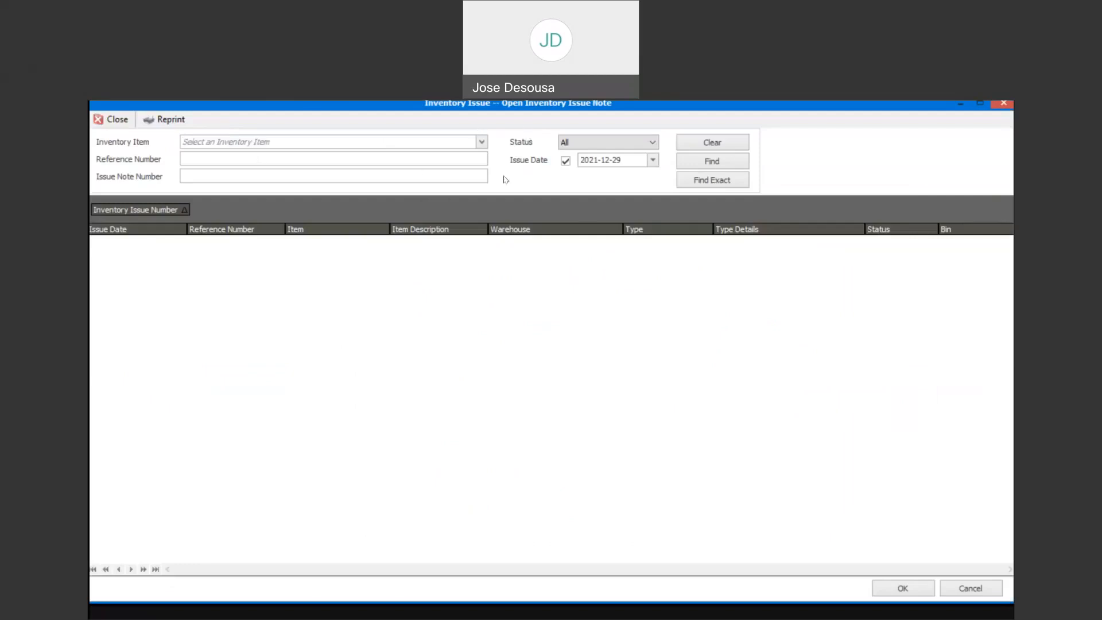
left_click(698, 168)
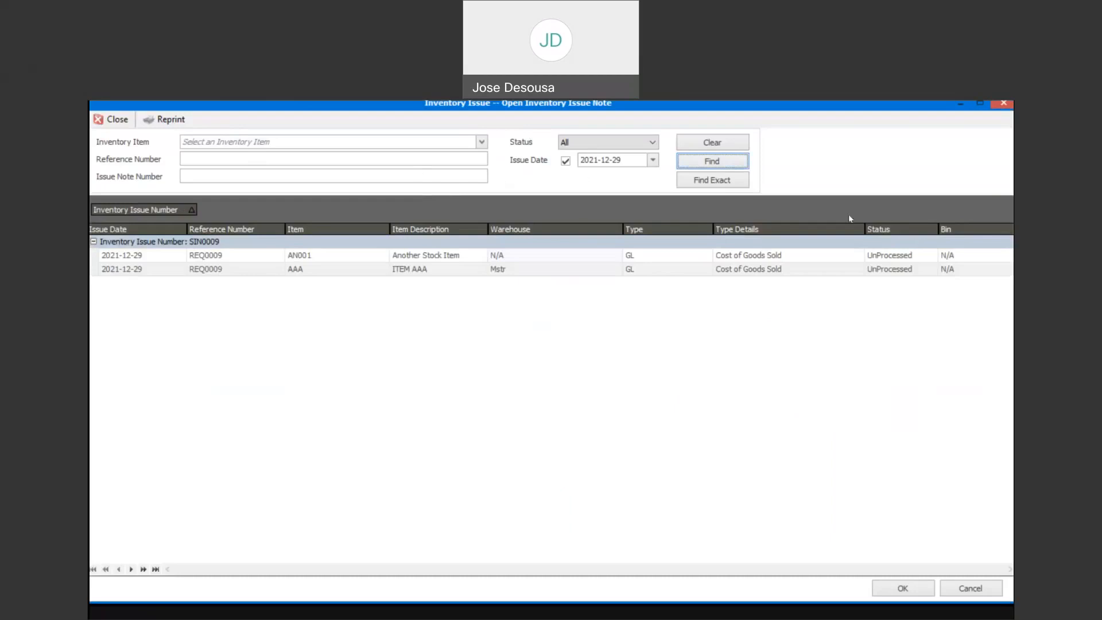
left_click(117, 259)
double_click(117, 259)
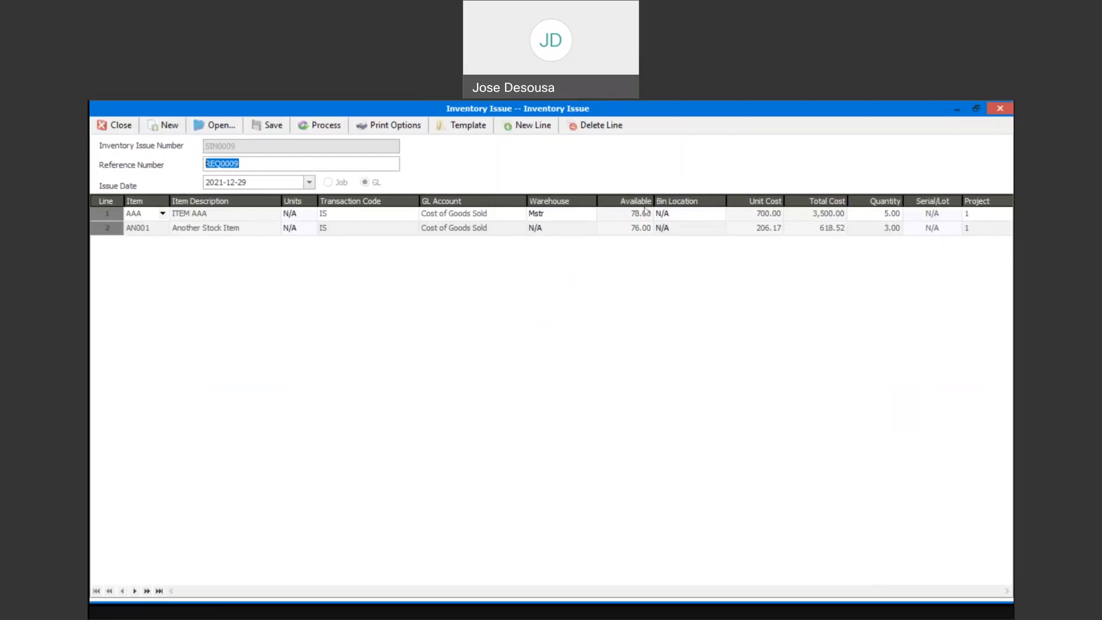
Step: Process the inventory issue with its Inventory Issue Note Report printed, and review the report before closing it and the issue window
left_click(328, 127)
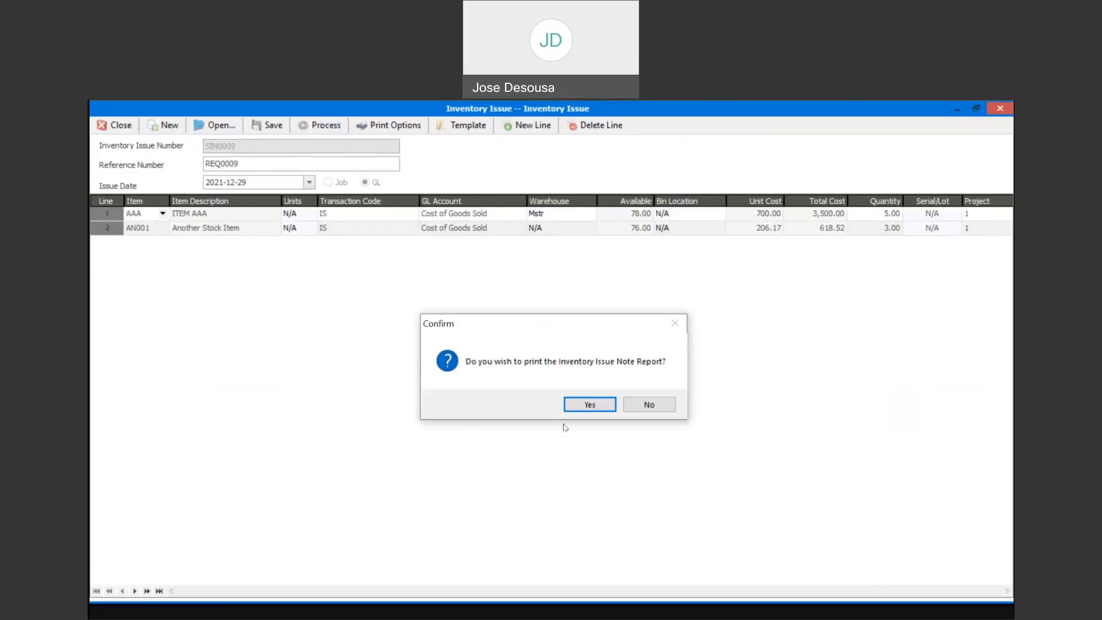
left_click(583, 409)
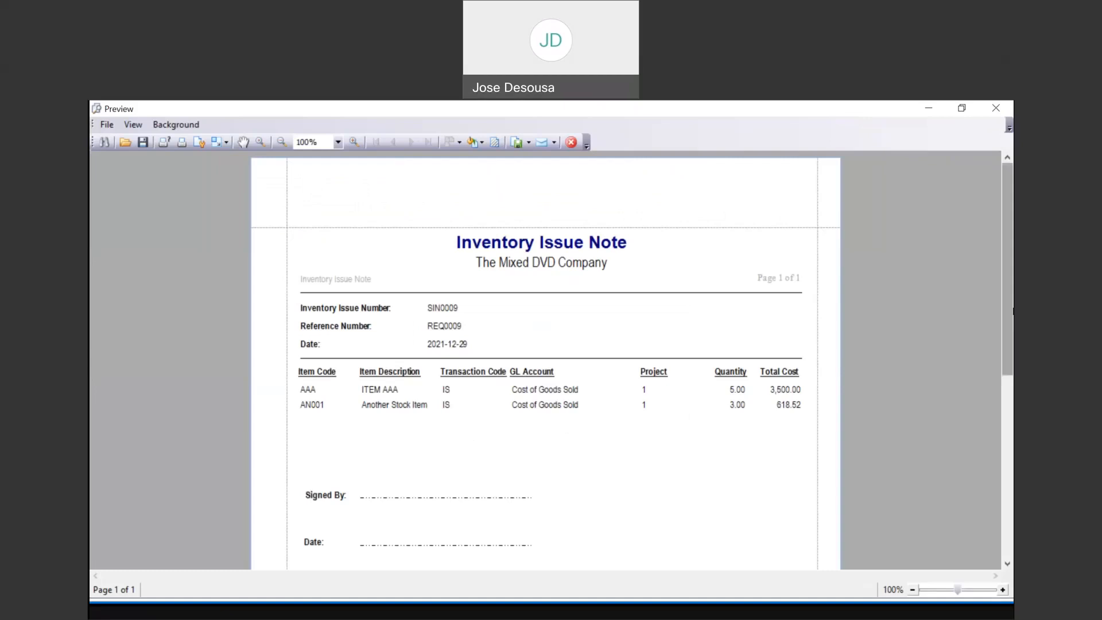
left_click_drag(1010, 268, 1012, 290)
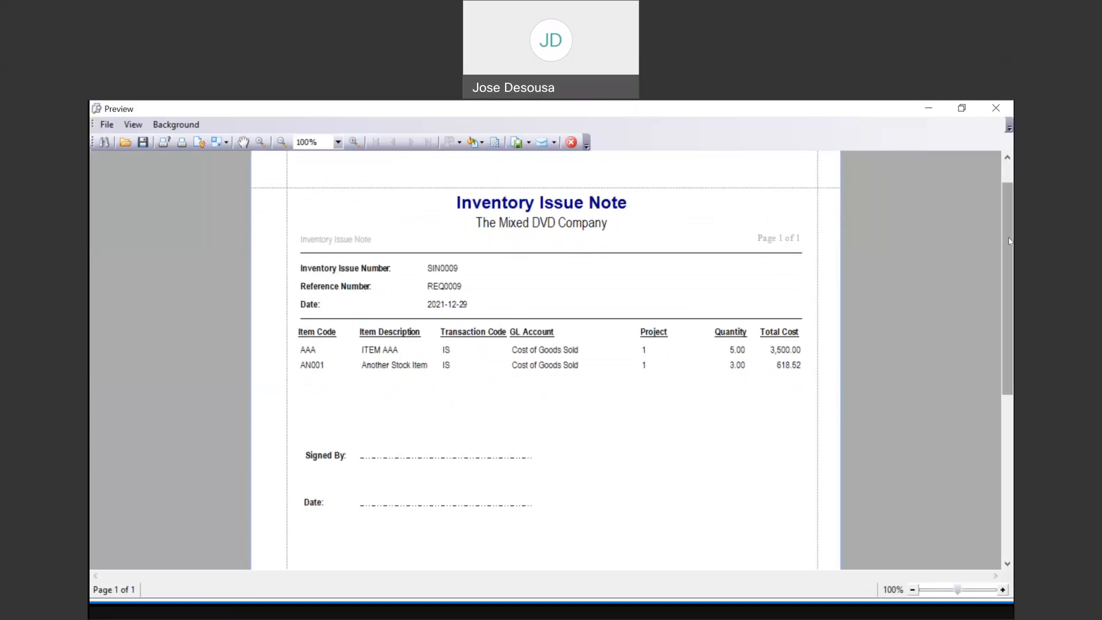
mouse_move(1010, 241)
left_mouse_down()
mouse_move(1009, 277)
mouse_move(1009, 225)
left_mouse_up()
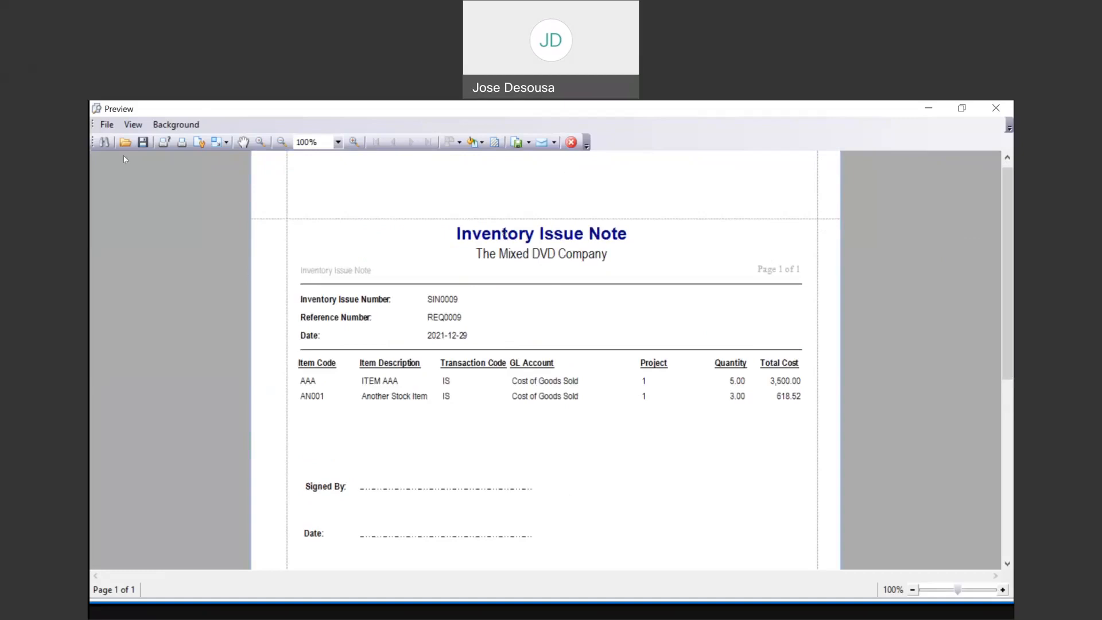
left_click(107, 126)
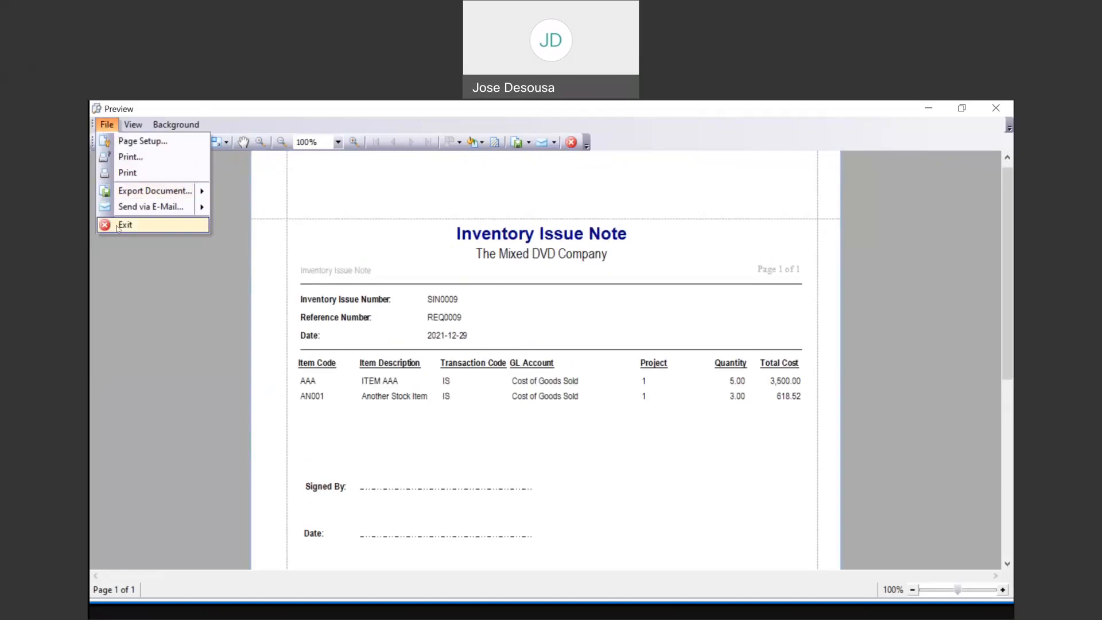
left_click(124, 225)
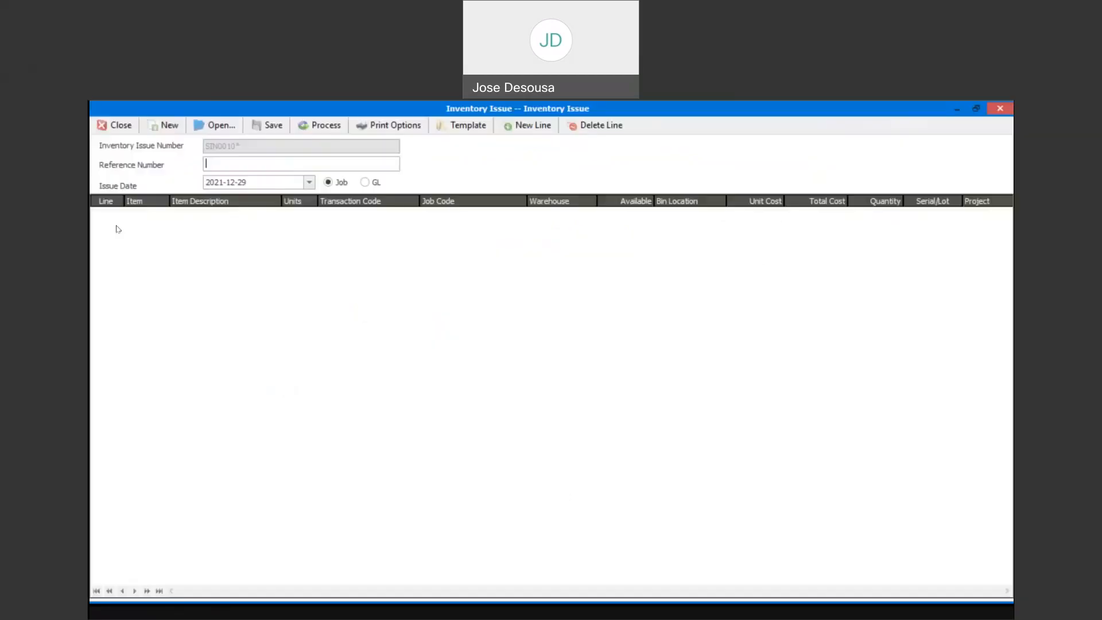
left_click(119, 125)
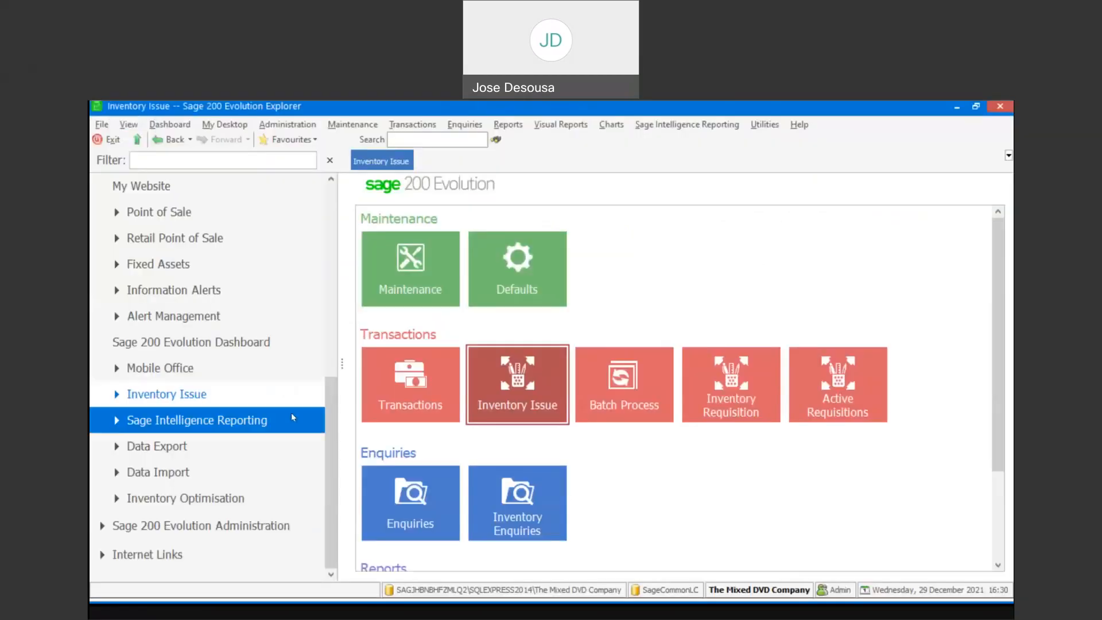
Step: Open the Transaction History enquiry of the Inventory module
left_click_drag(330, 420, 342, 331)
left_click(221, 237)
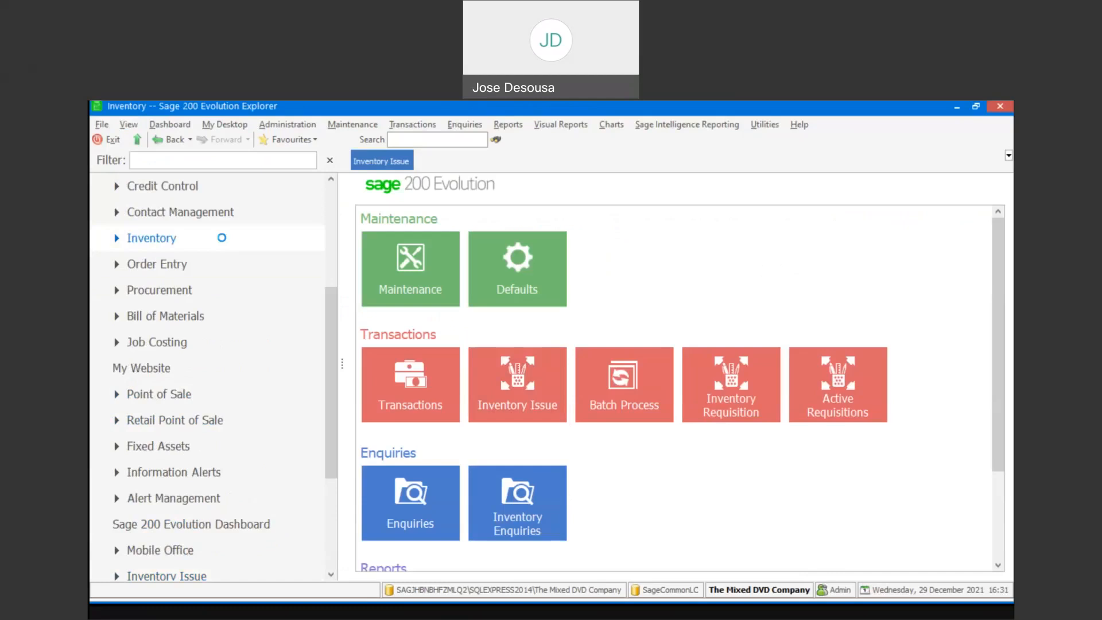
left_click(118, 238)
left_click(163, 295)
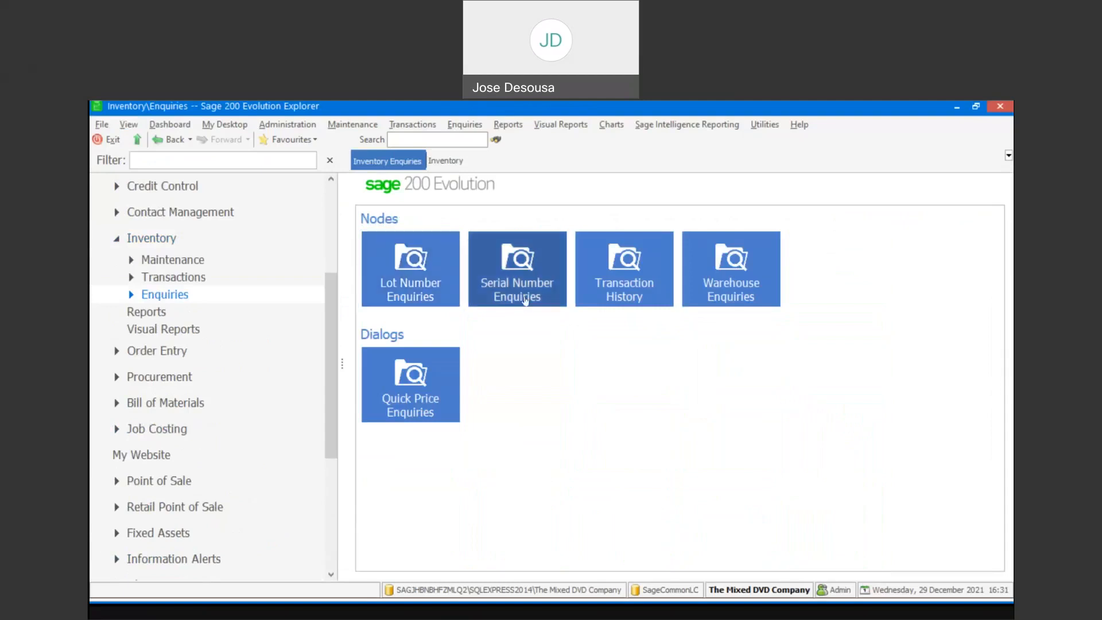
left_click(627, 266)
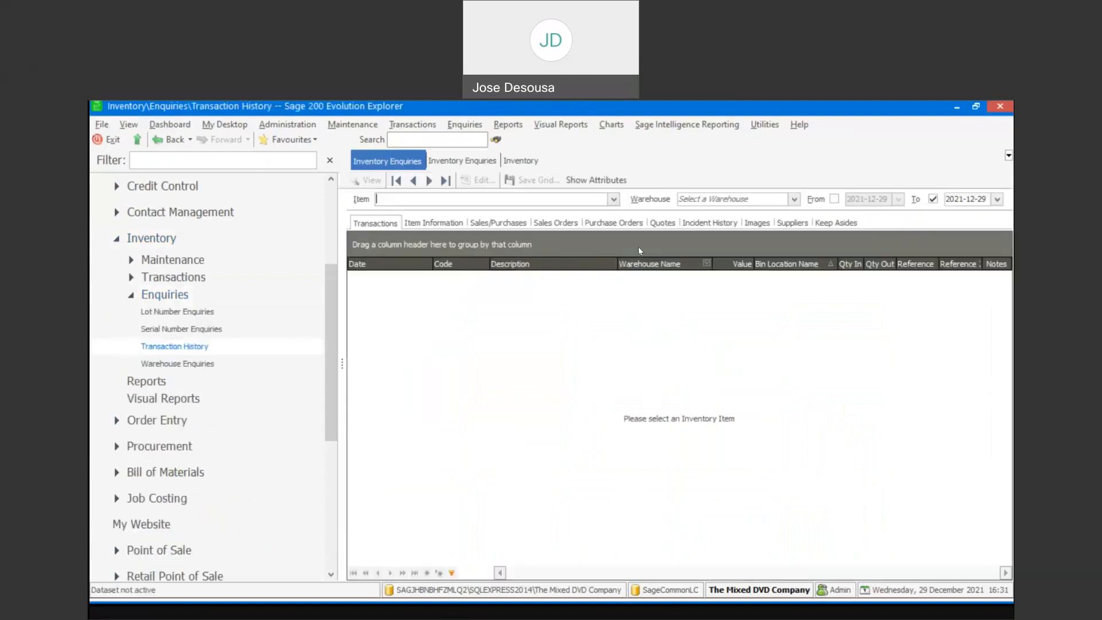
Step: View the transaction history of item AAA from 2021-12-29 to 2021-12-29, and widen the Qty Out column
left_click(613, 199)
left_click(495, 228)
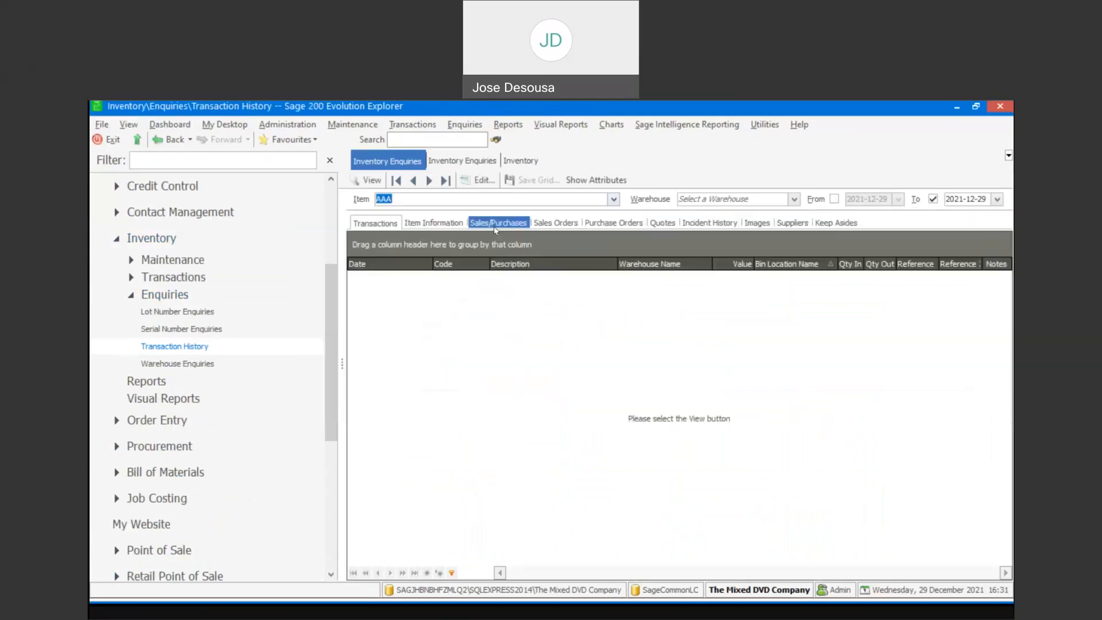
left_click(833, 199)
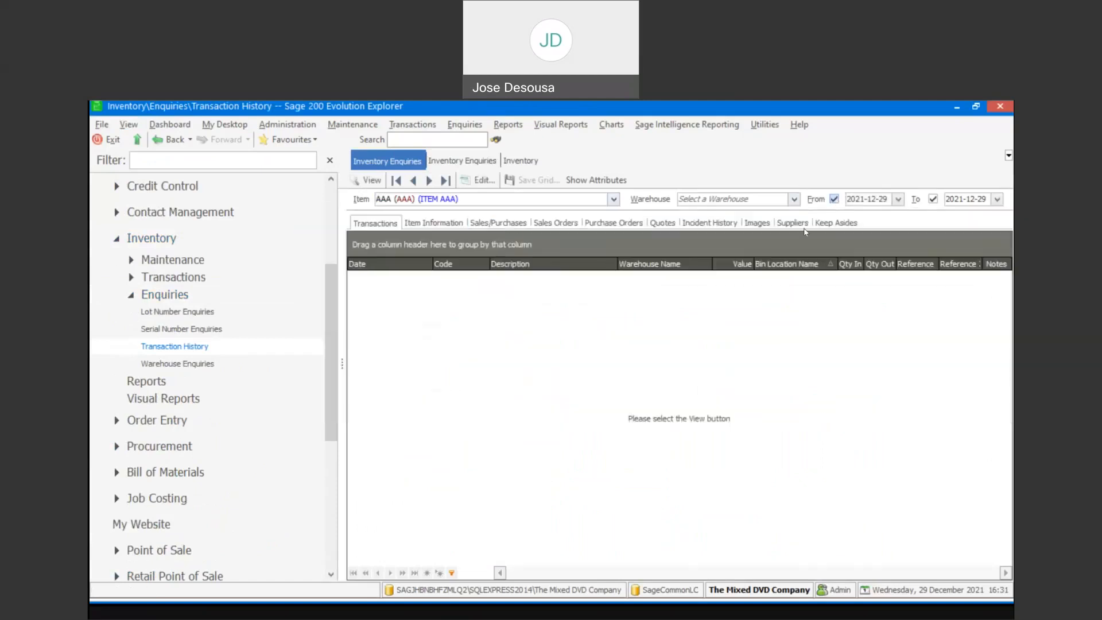
left_click(371, 182)
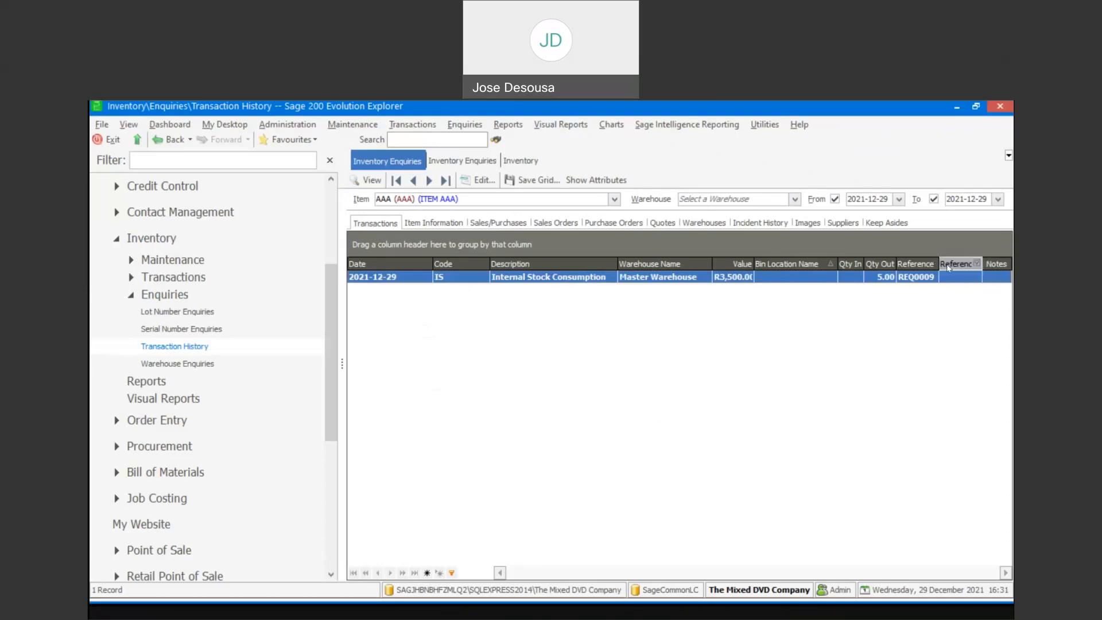
left_click_drag(895, 263, 914, 258)
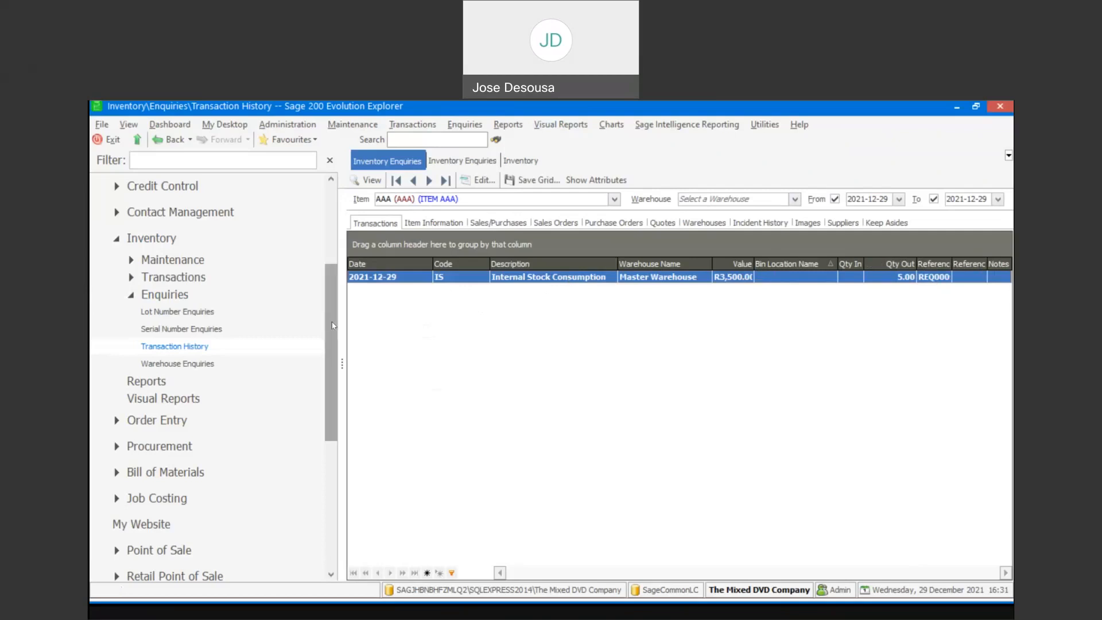
Step: Start a new job inventory requisition in Inventory Issue, requested by FACTORY REQUEST
left_click_drag(331, 333, 346, 459)
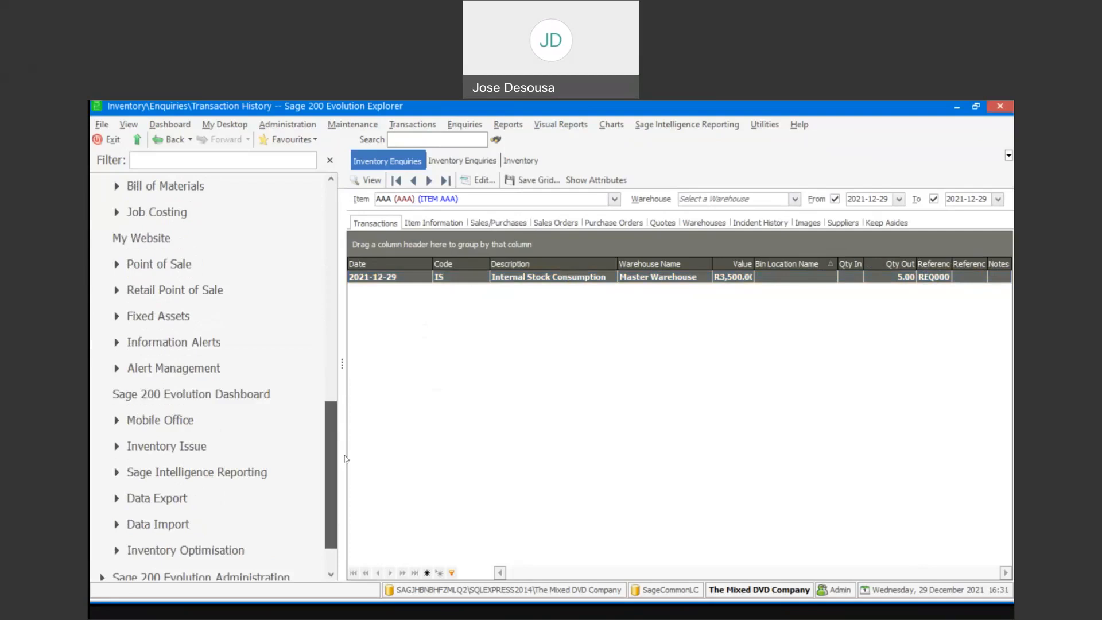
left_click(247, 446)
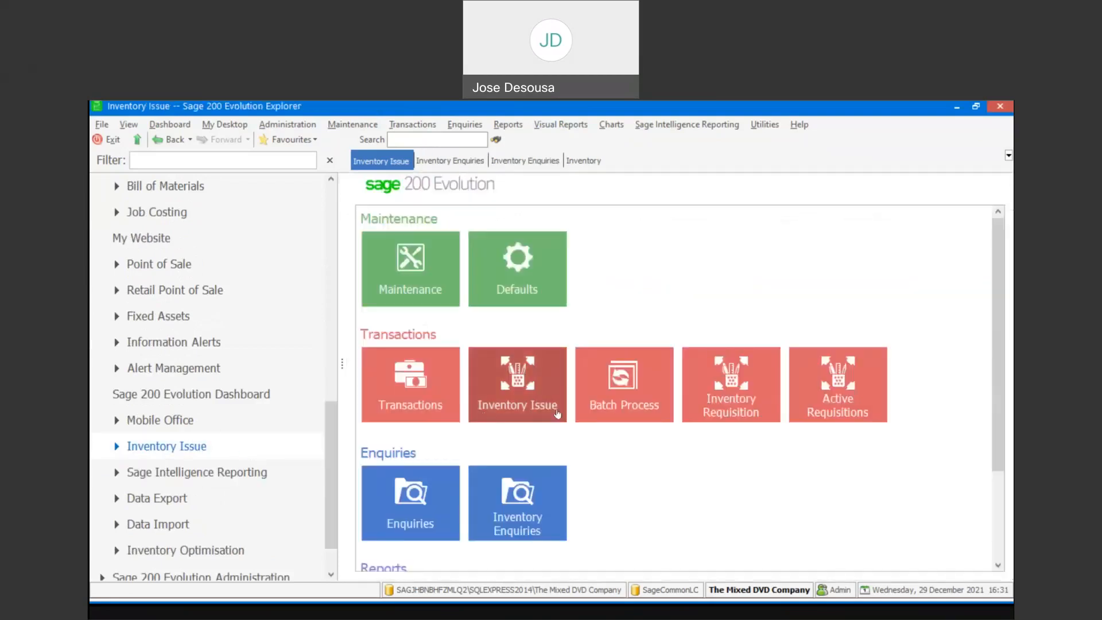
left_click(742, 392)
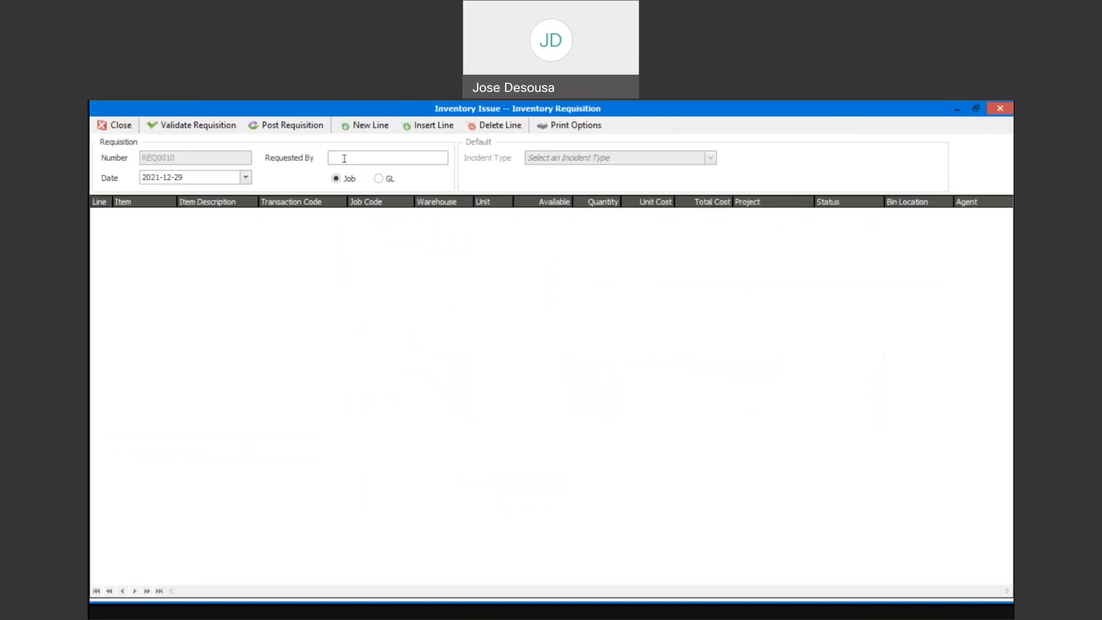
type("FACTORY REQUEST")
Step: Add item CCS94082 (Cucumber Slices QR) as the first line of the job requisition
left_click(171, 222)
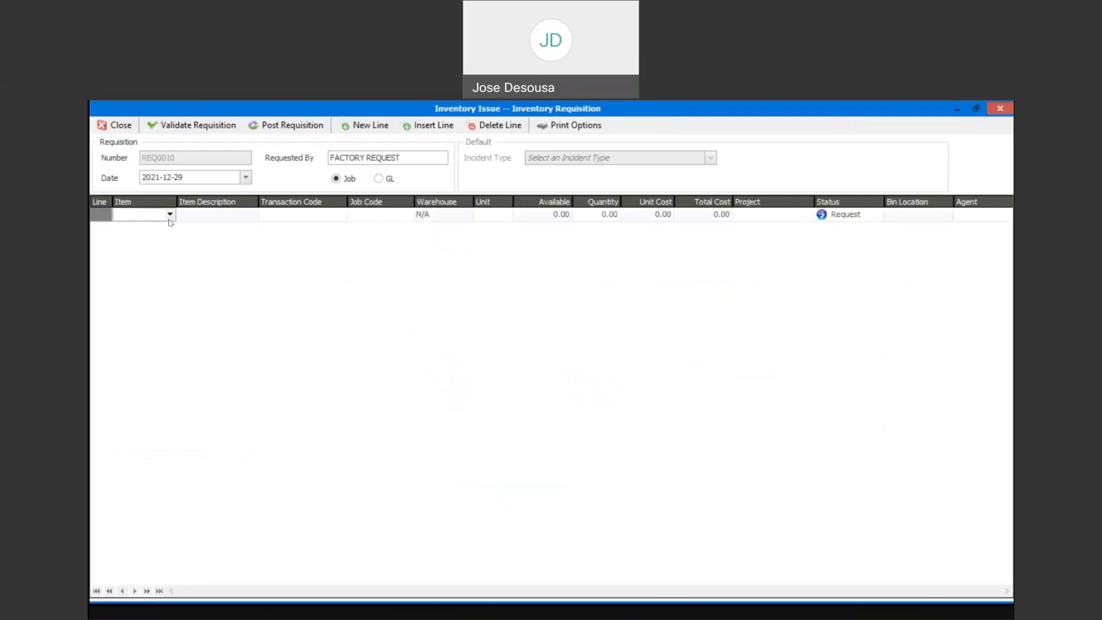
left_click(170, 215)
key("Down")
key("Down")
key("Down")
key("Down")
key("Down")
key("Down")
key("Down")
key("Down")
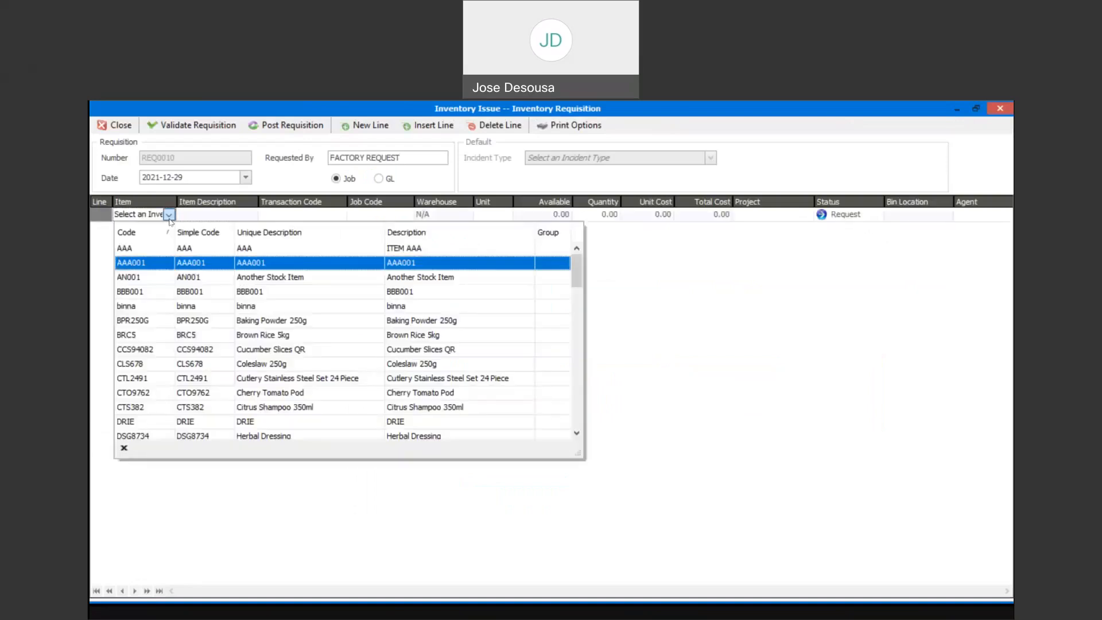
key("Return")
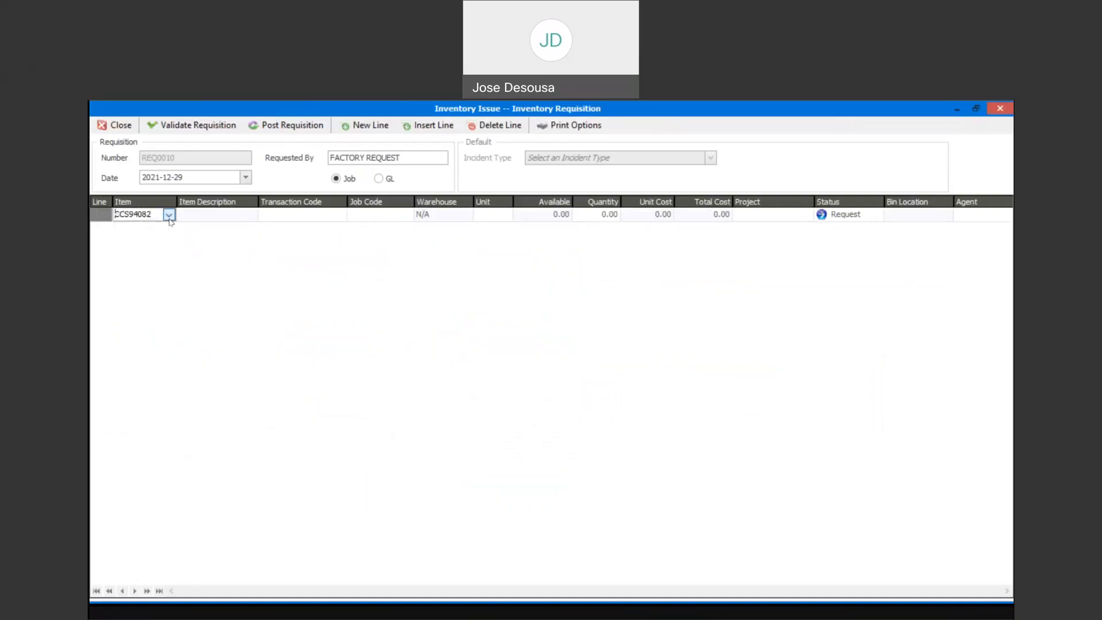
key("Tab")
key("Tab")
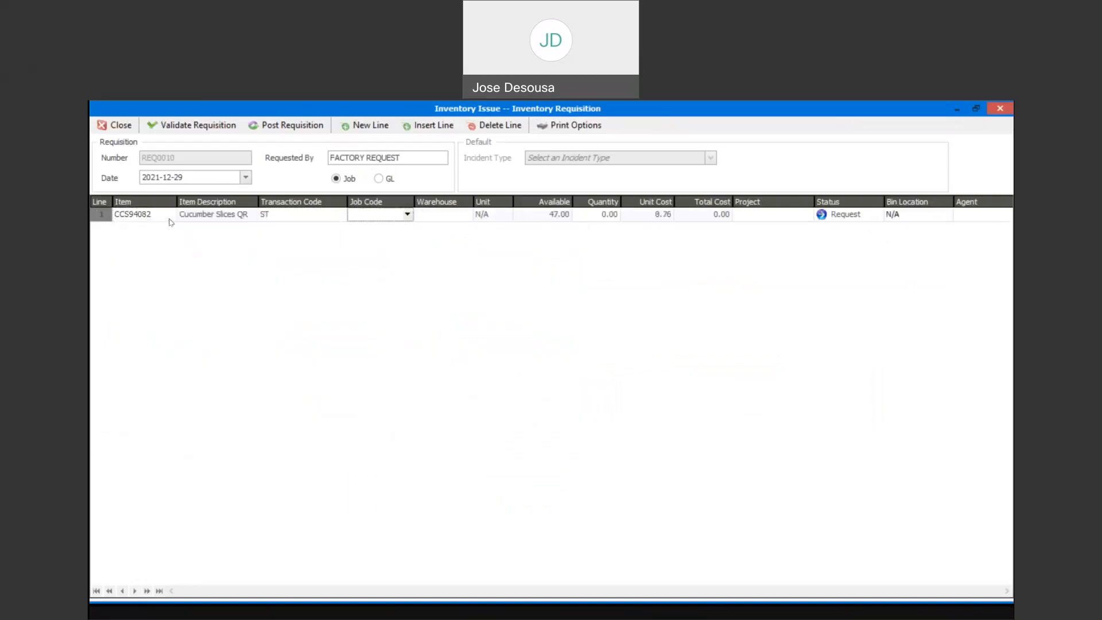
Step: Assign the Cucumber Slices line to job JOB023 and warehouse Mstr, with a quantity of 4
left_click(408, 215)
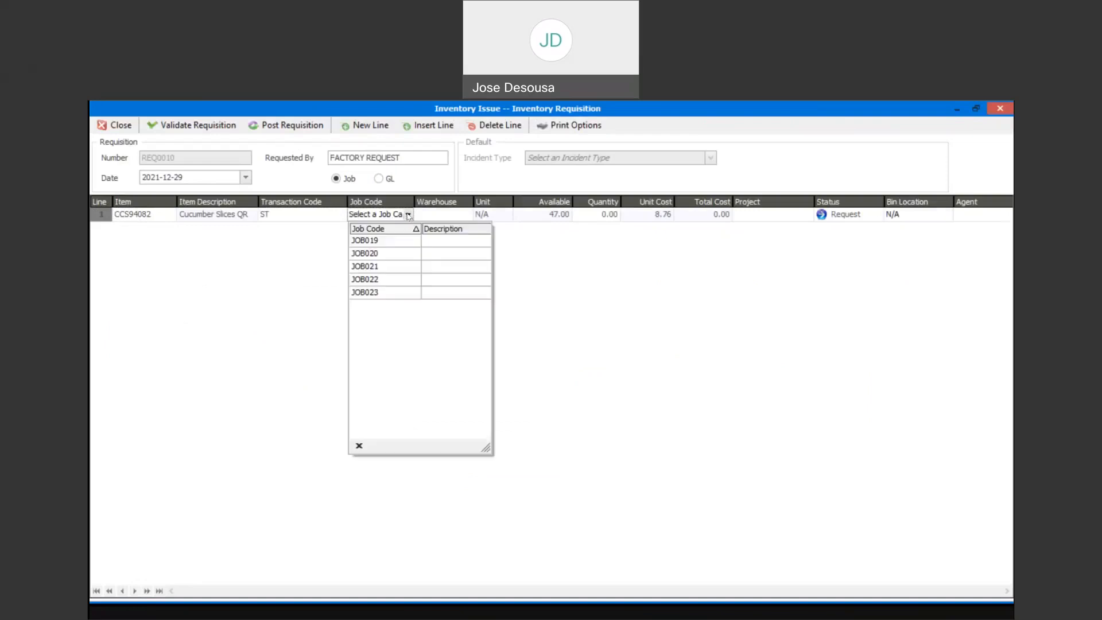
left_click(388, 292)
key("Tab")
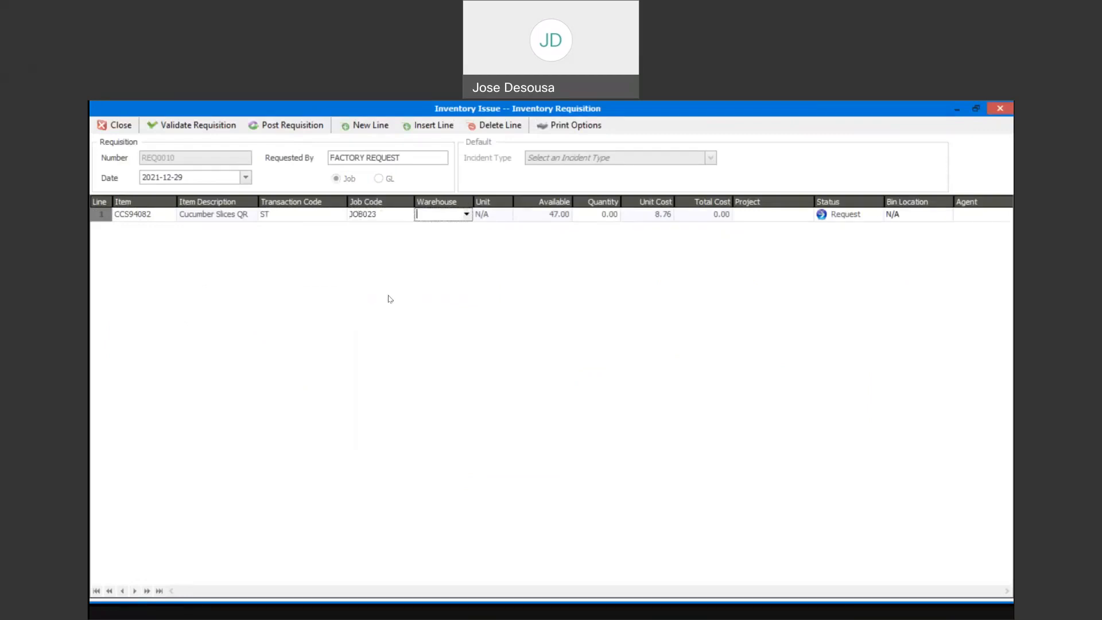
type("Mstr")
key("Tab")
key("Tab")
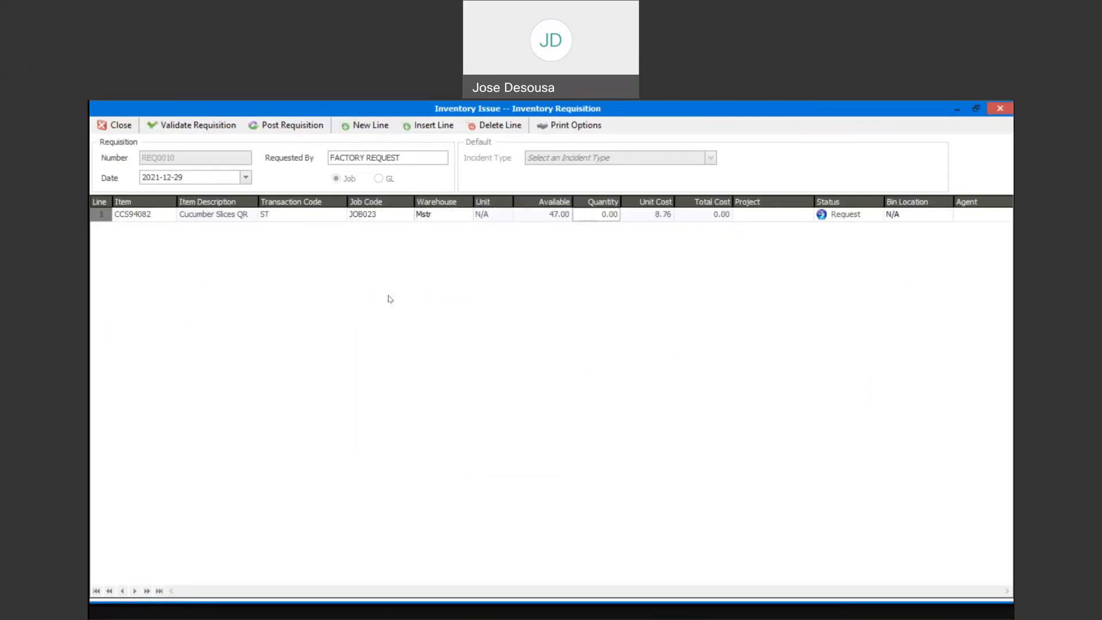
type("4")
key("Tab")
key("Tab")
key("Tab")
key("Tab")
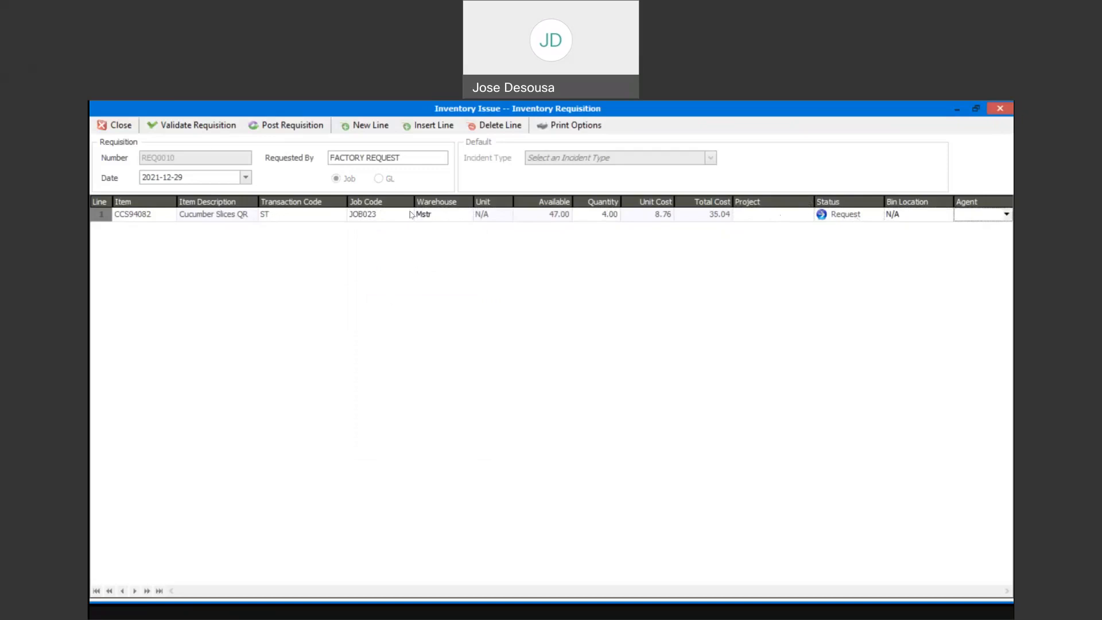
Step: Try to validate the requisition, and set the agent of the Cucumber Slices line to Admin
left_click(189, 123)
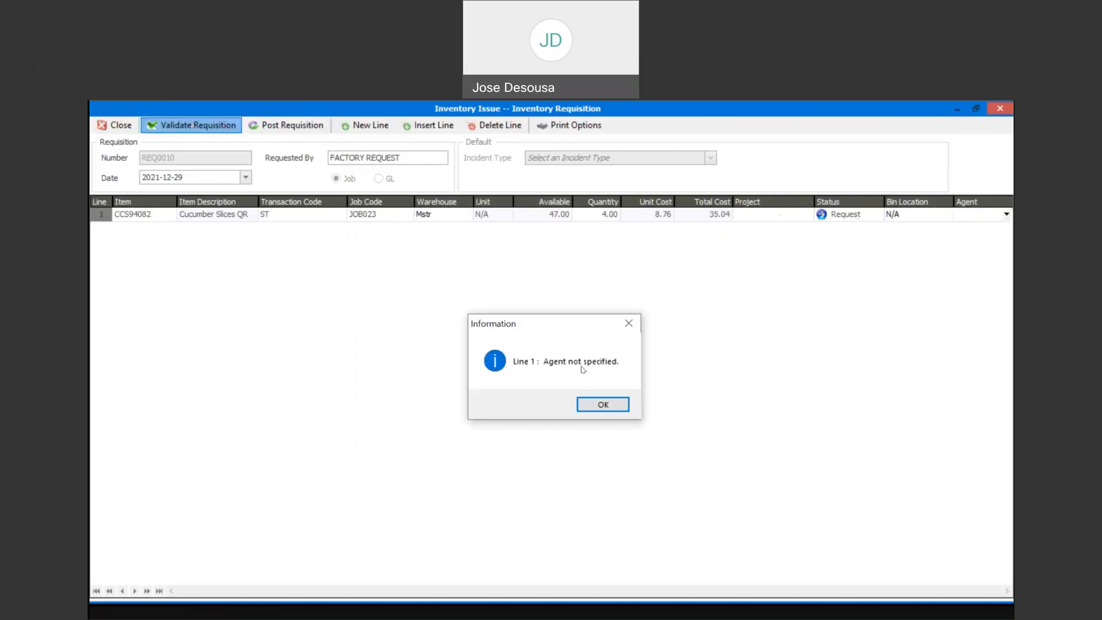
left_click(599, 405)
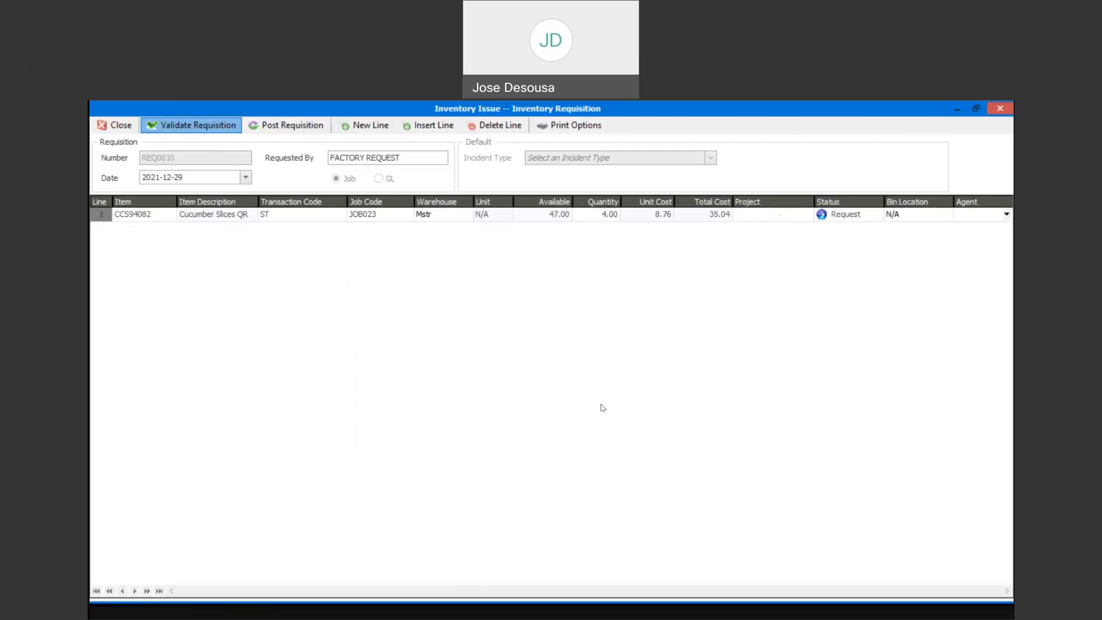
left_click(1007, 214)
left_click(939, 244)
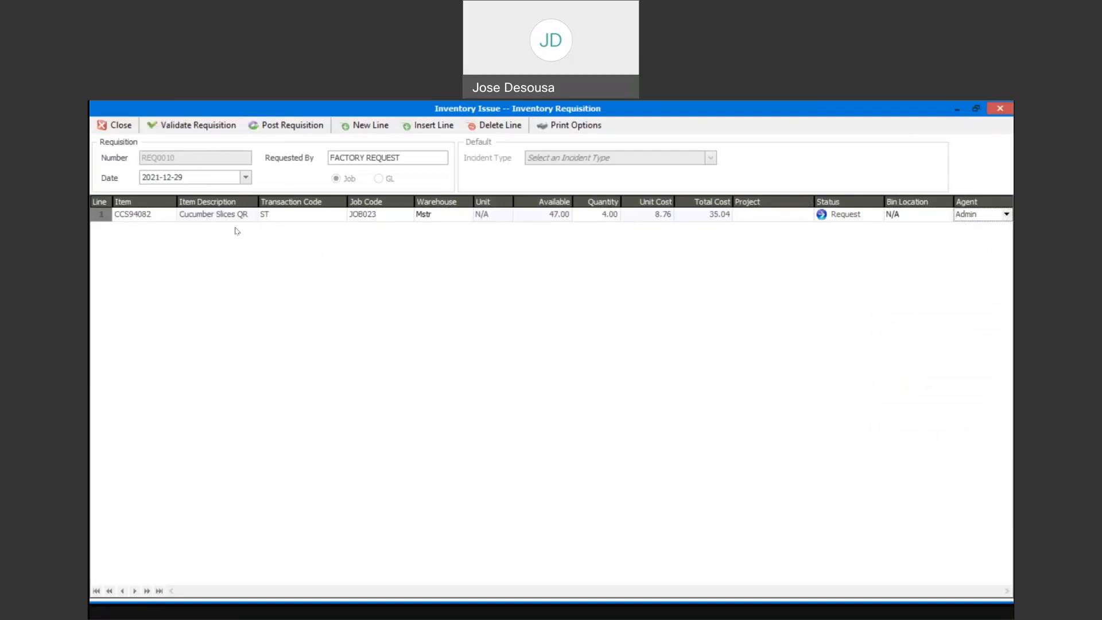
Step: Add a second requisition line for item CLS678 (Coleslaw 250g)
left_click(383, 127)
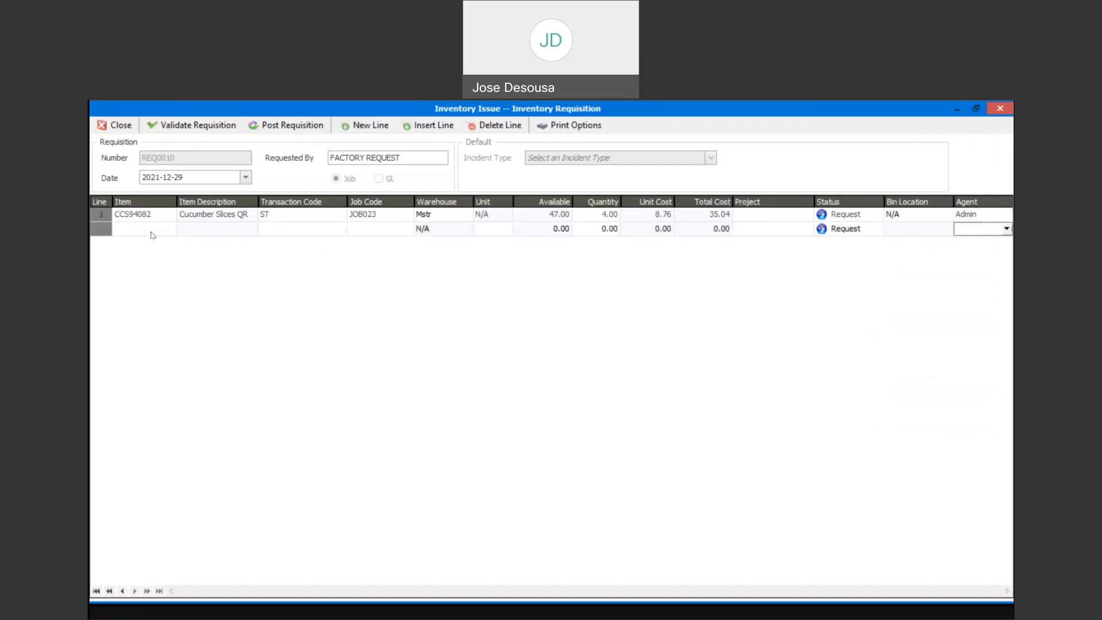
left_click(153, 233)
left_click(169, 230)
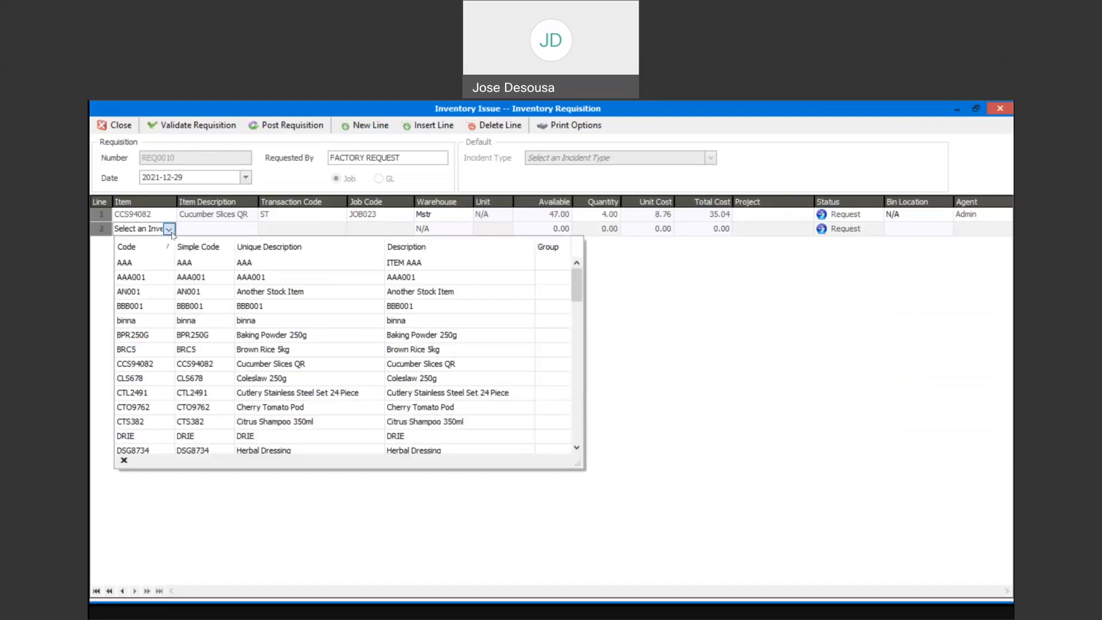
key("Return")
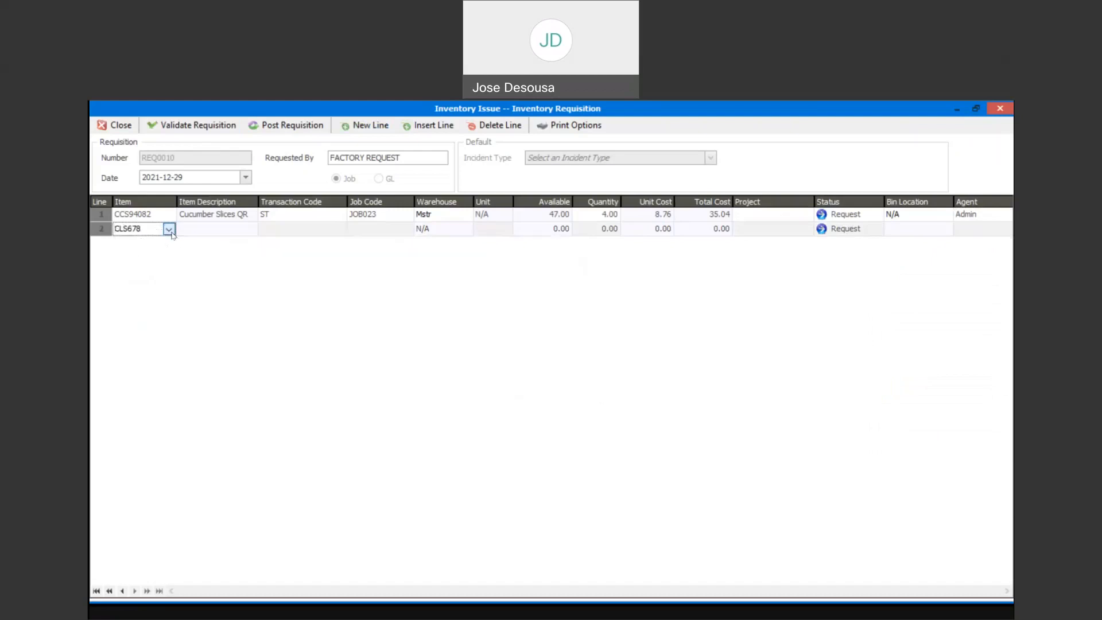
key("Tab")
key("Tab")
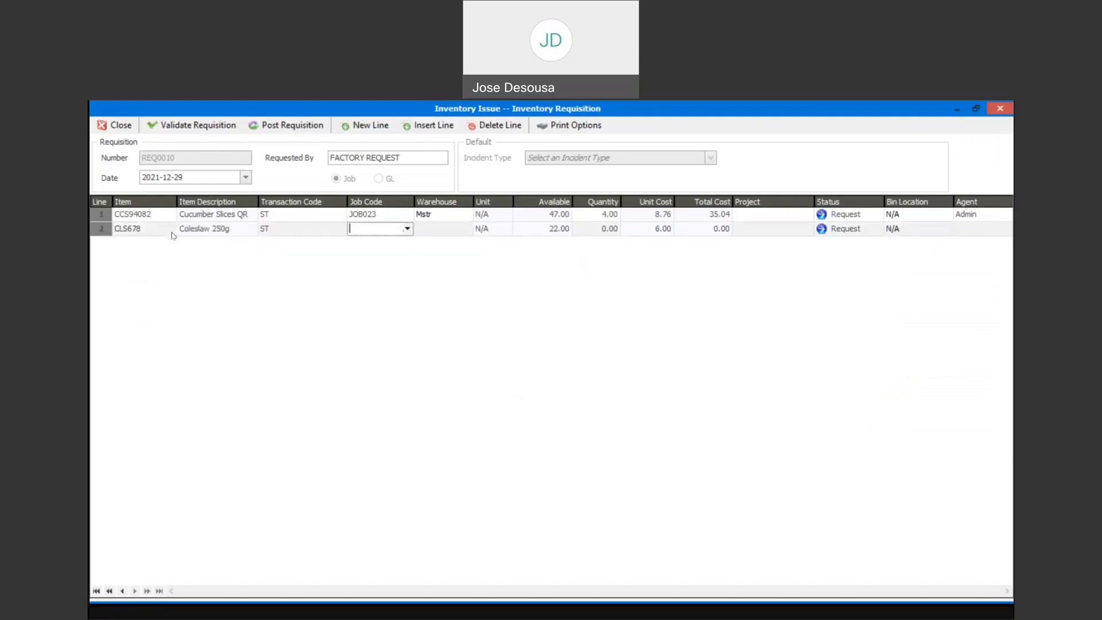
Step: Assign the Coleslaw line to job JOB023 with a quantity of 6, and complete its remaining fields with their defaults
left_click(407, 229)
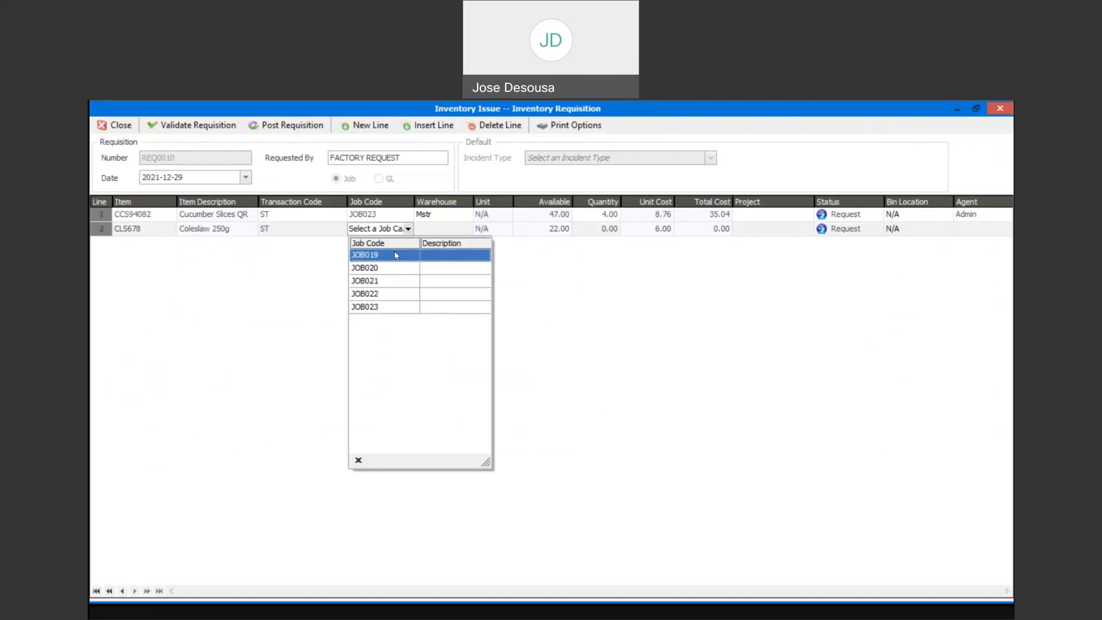
left_click(383, 309)
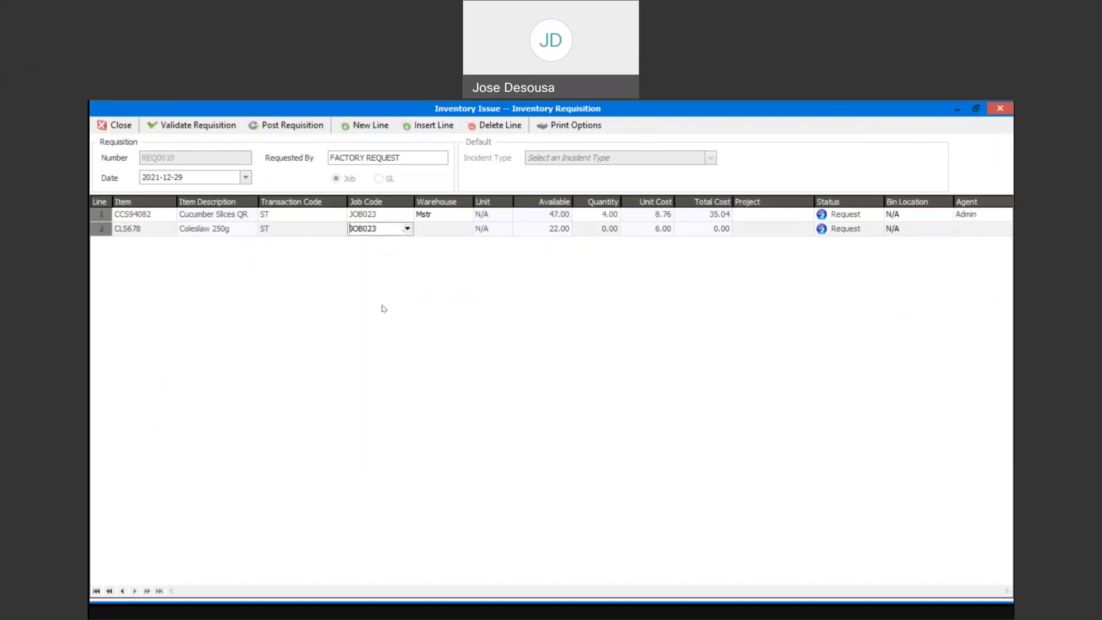
key("Tab")
key("Tab")
type("6")
key("Tab")
key("Tab")
key("Tab")
key("Tab")
key("Tab")
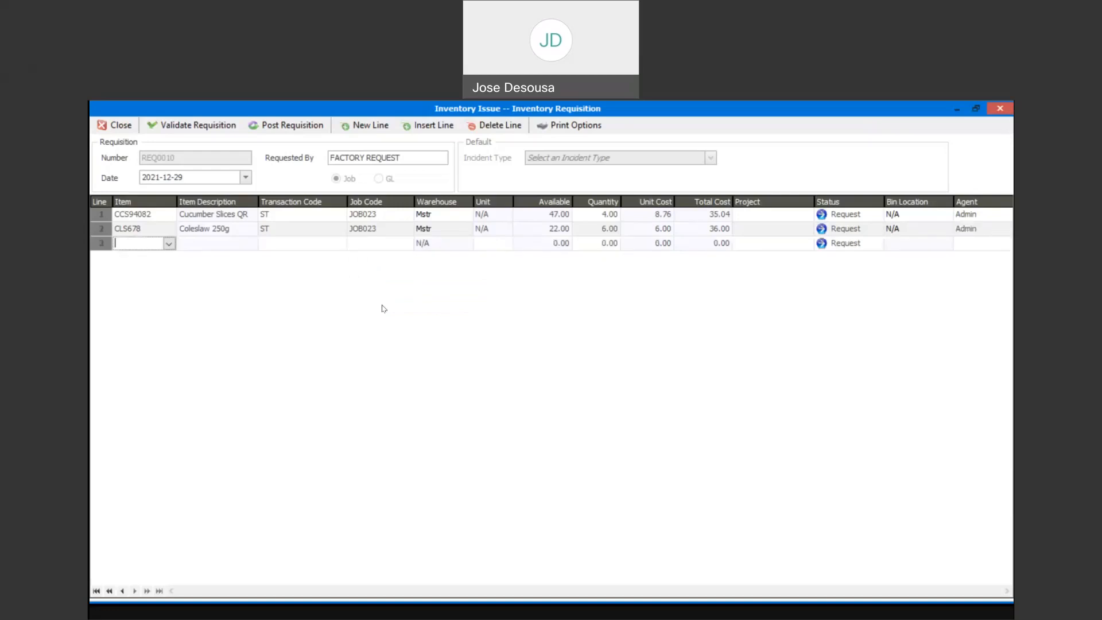
Step: Validate and post the job requisition with its Requisition Report printed, and close the report preview after reviewing it
left_click(210, 128)
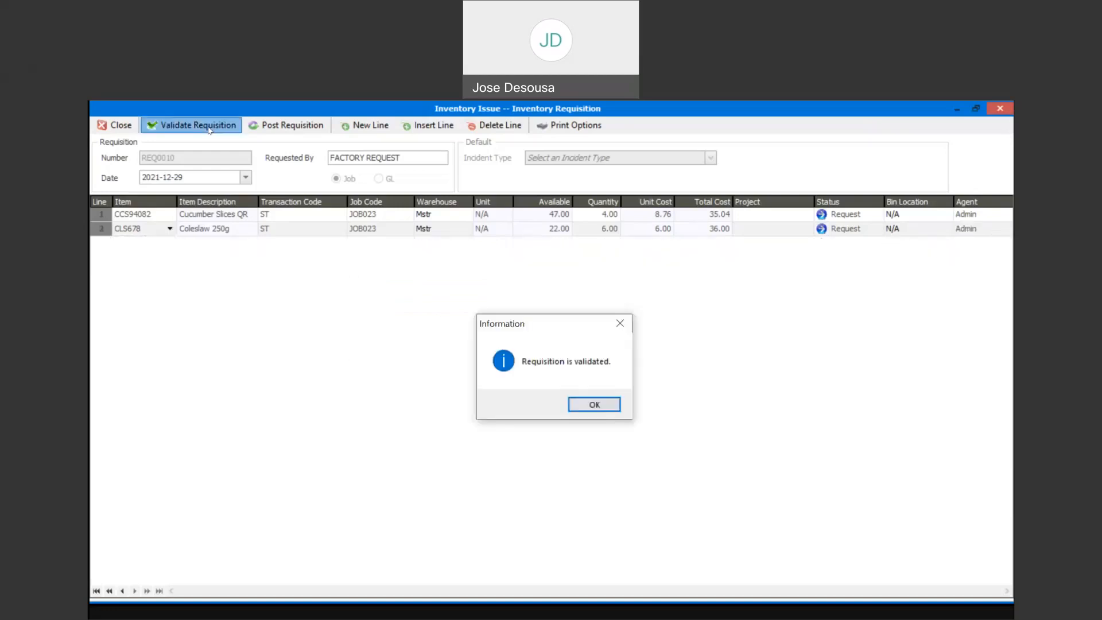
left_click(592, 405)
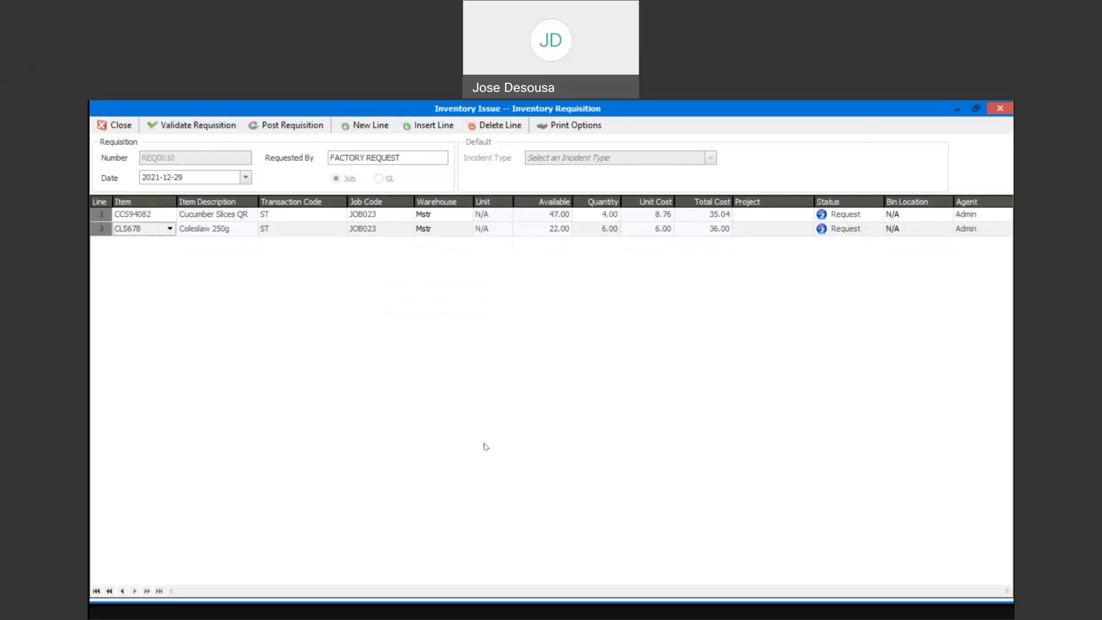
left_click(275, 124)
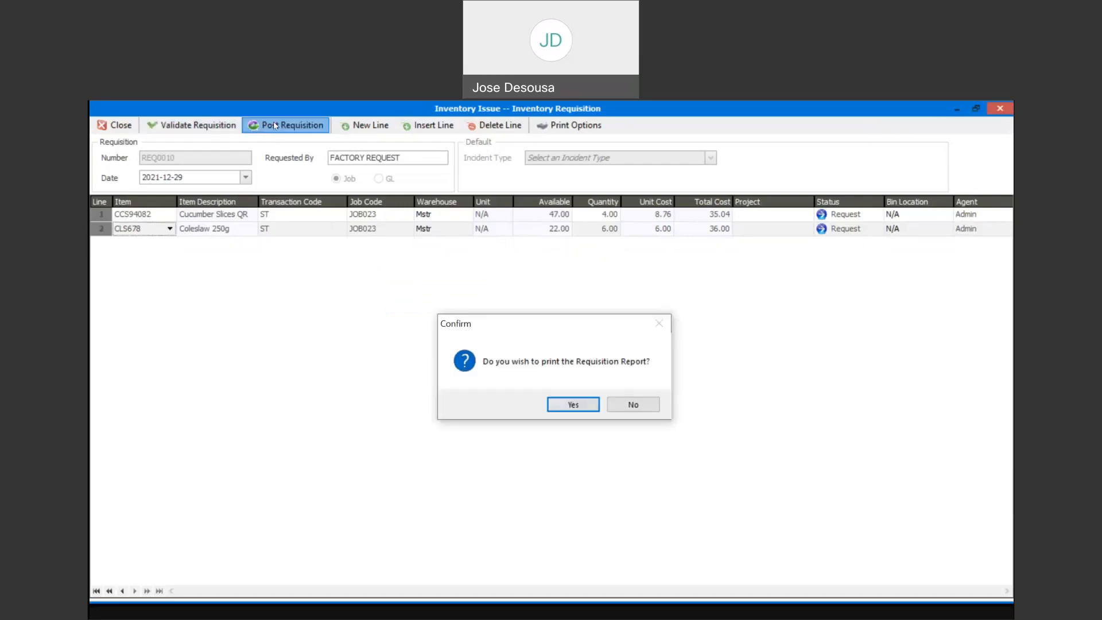
left_click(584, 410)
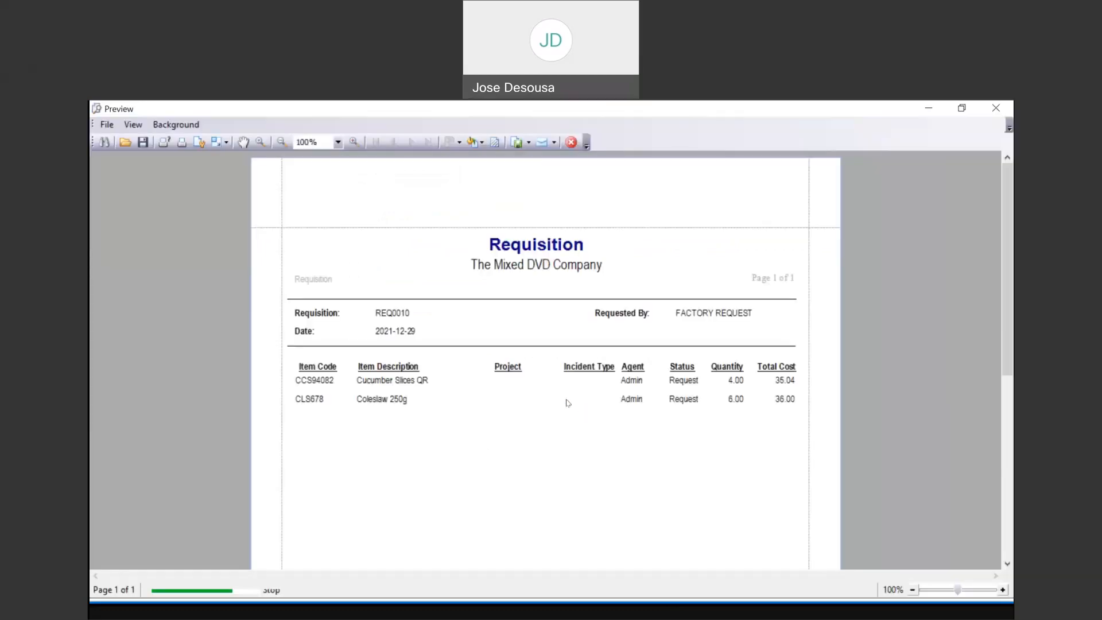
mouse_move(1004, 181)
left_mouse_down()
mouse_move(1010, 252)
mouse_move(1012, 186)
left_mouse_up()
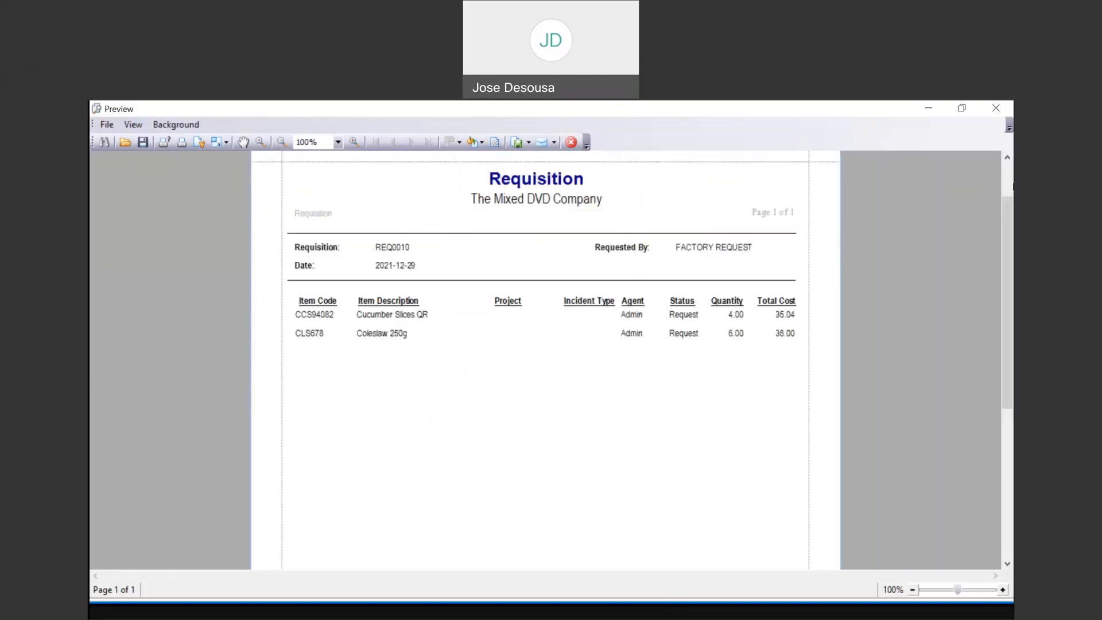
left_click(111, 125)
left_click(125, 229)
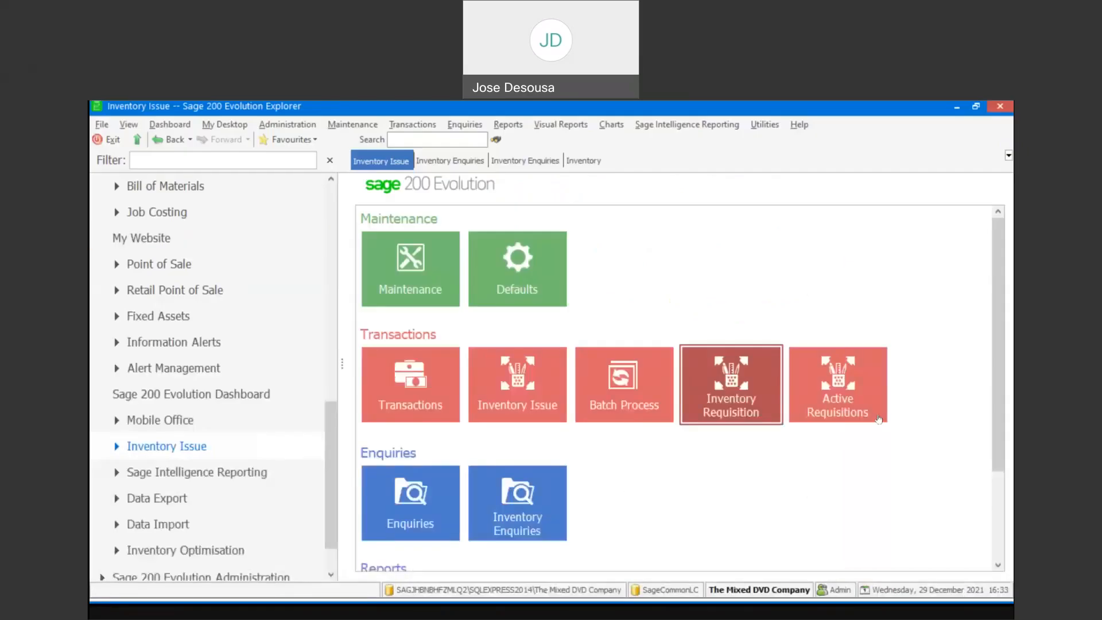
Step: Open the factory's job requisition from the Active Requisitions with status Request, expanding it to check its lines
left_click(858, 371)
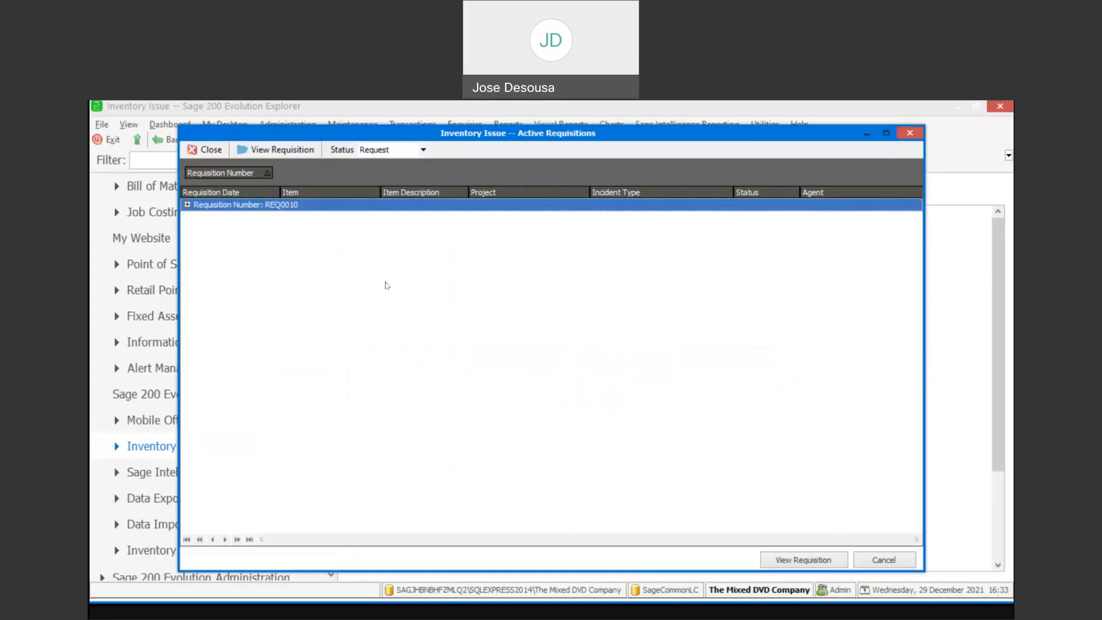
left_click(187, 205)
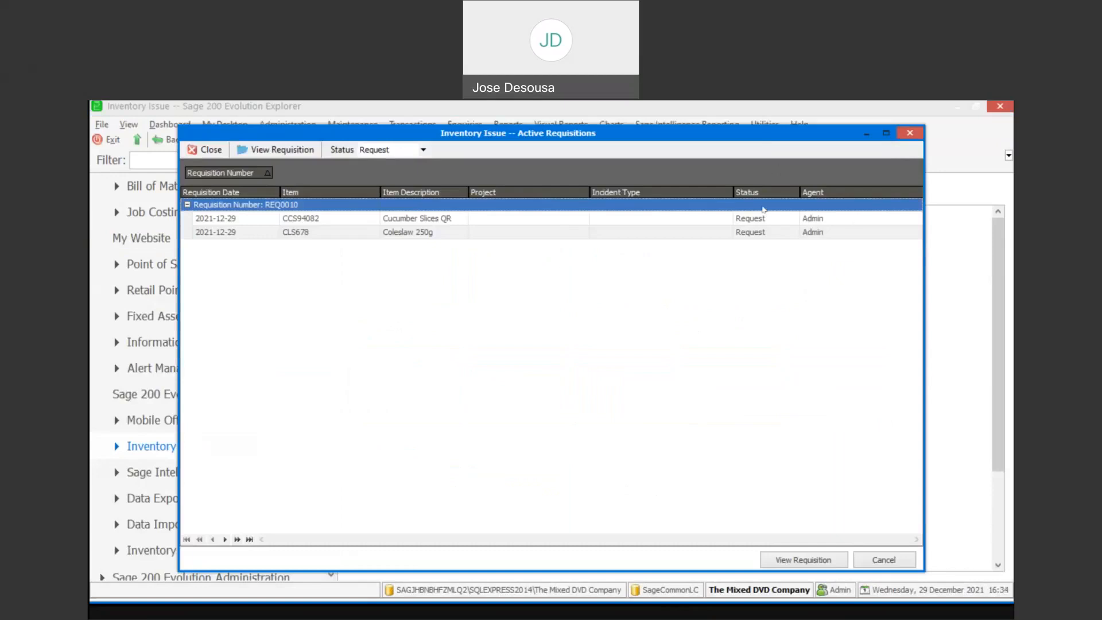
left_click(788, 561)
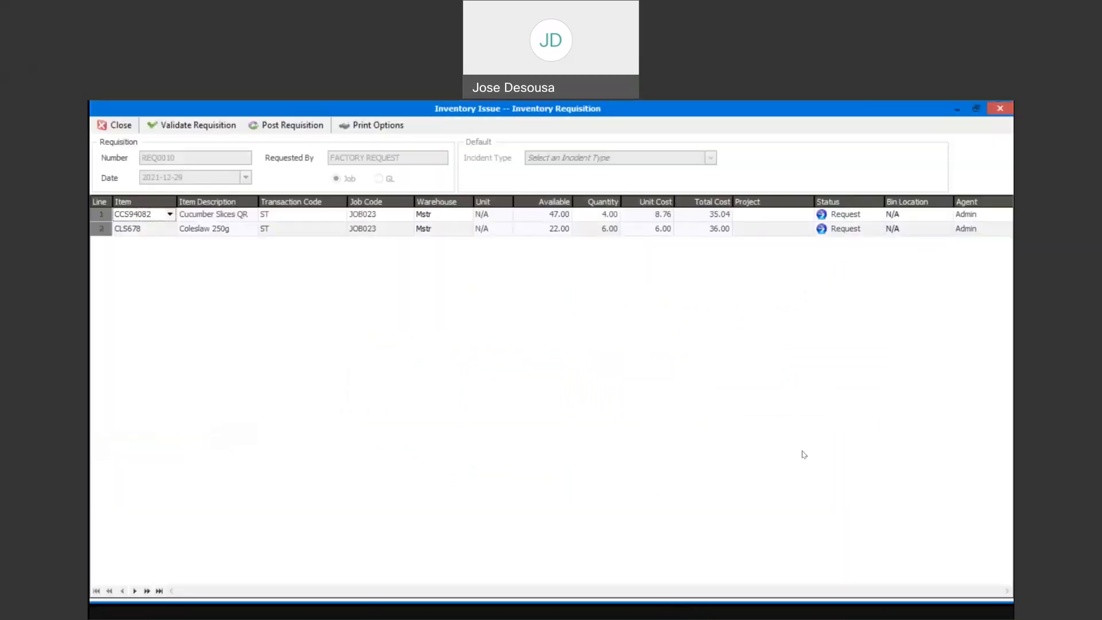
Step: Set the status of both the Cucumber Slices and Coleslaw lines to Approve
left_click(878, 214)
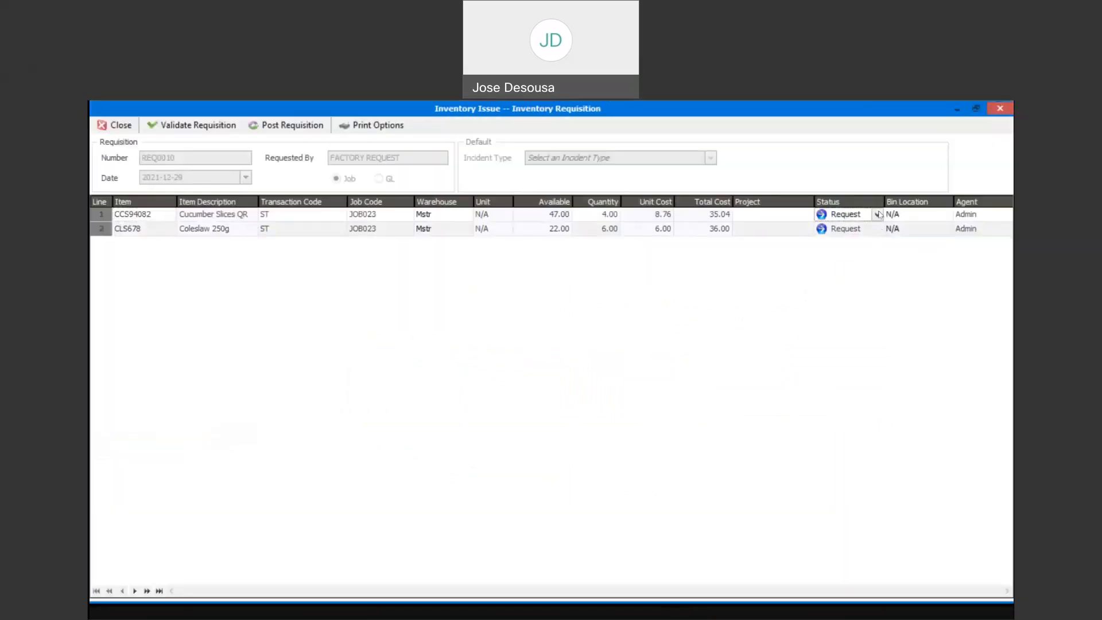
left_click(877, 214)
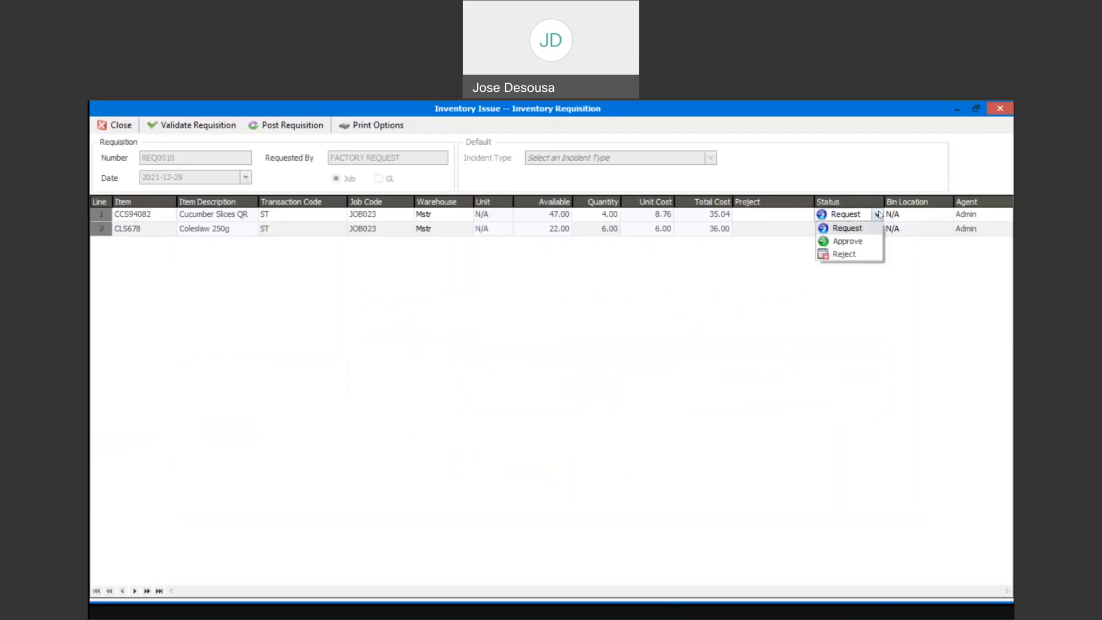
left_click(848, 240)
left_click(876, 230)
left_click(877, 229)
left_click(848, 254)
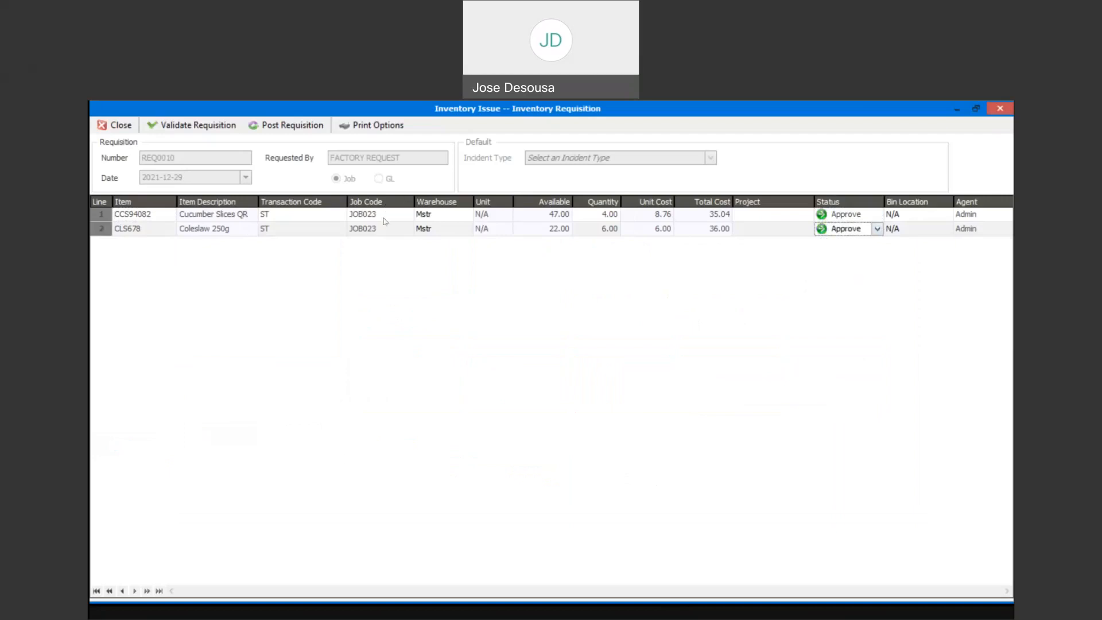
Step: Validate the approved requisition and post it with its Requisition Report printed
left_click(214, 127)
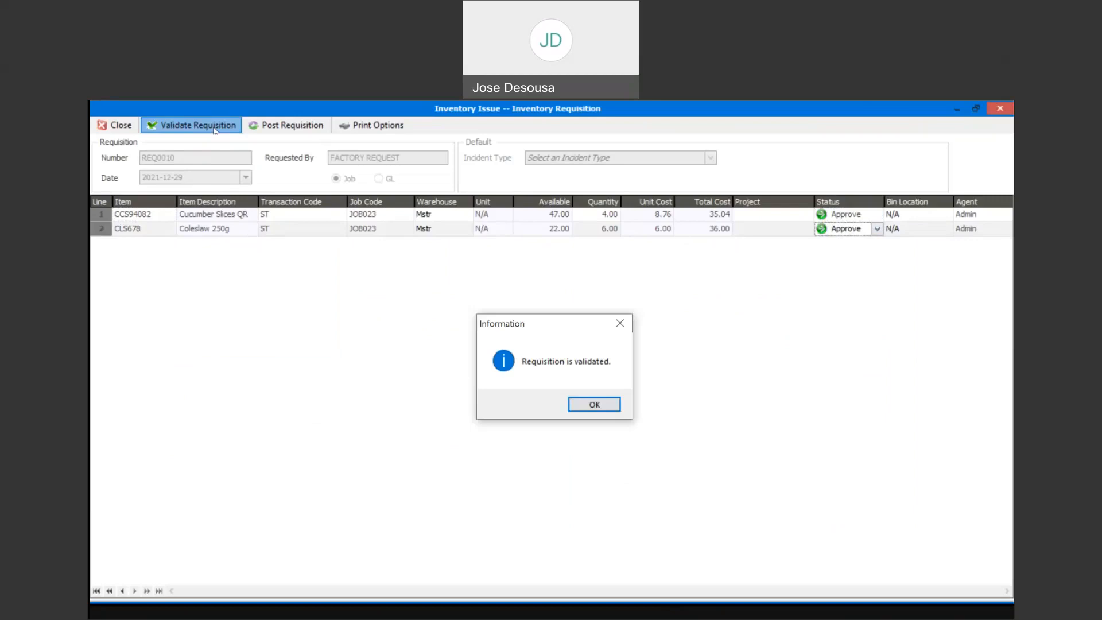
left_click(576, 402)
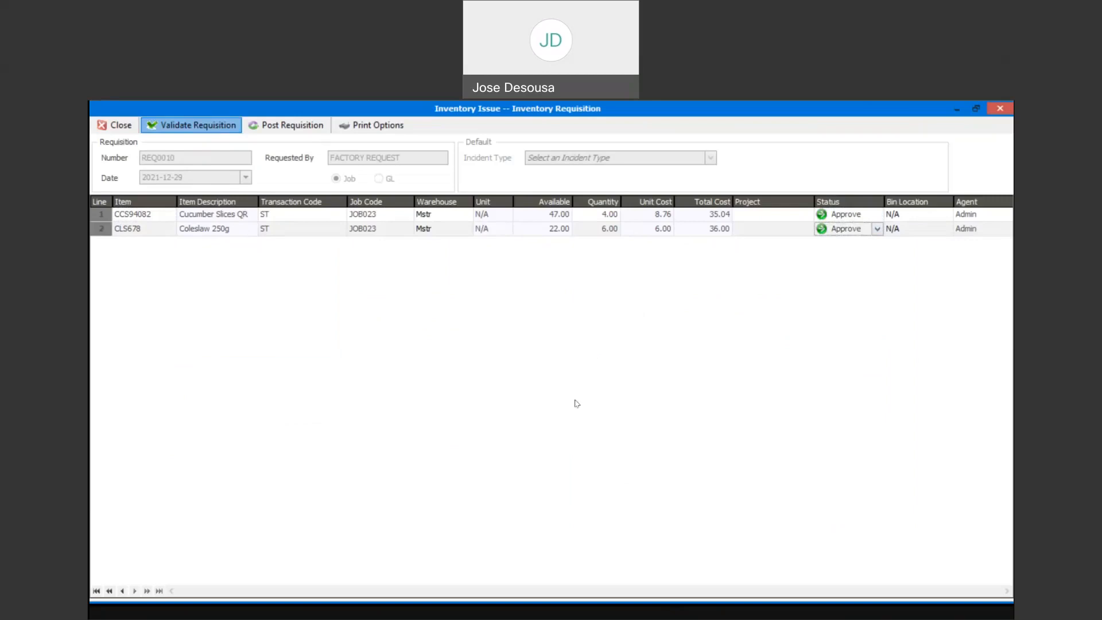
left_click(298, 124)
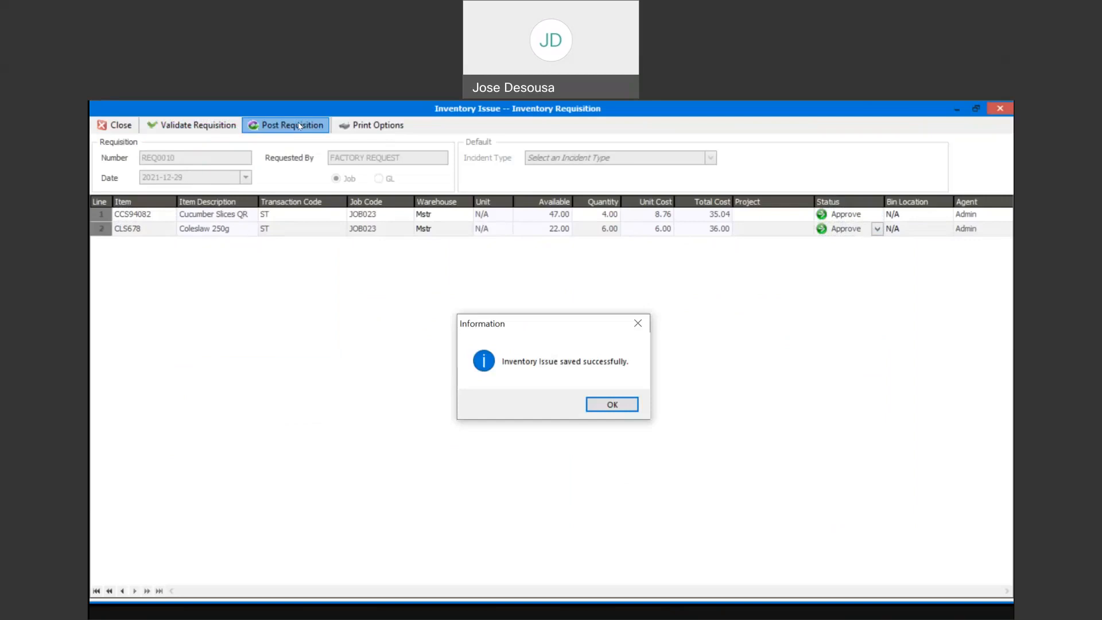
left_click(606, 407)
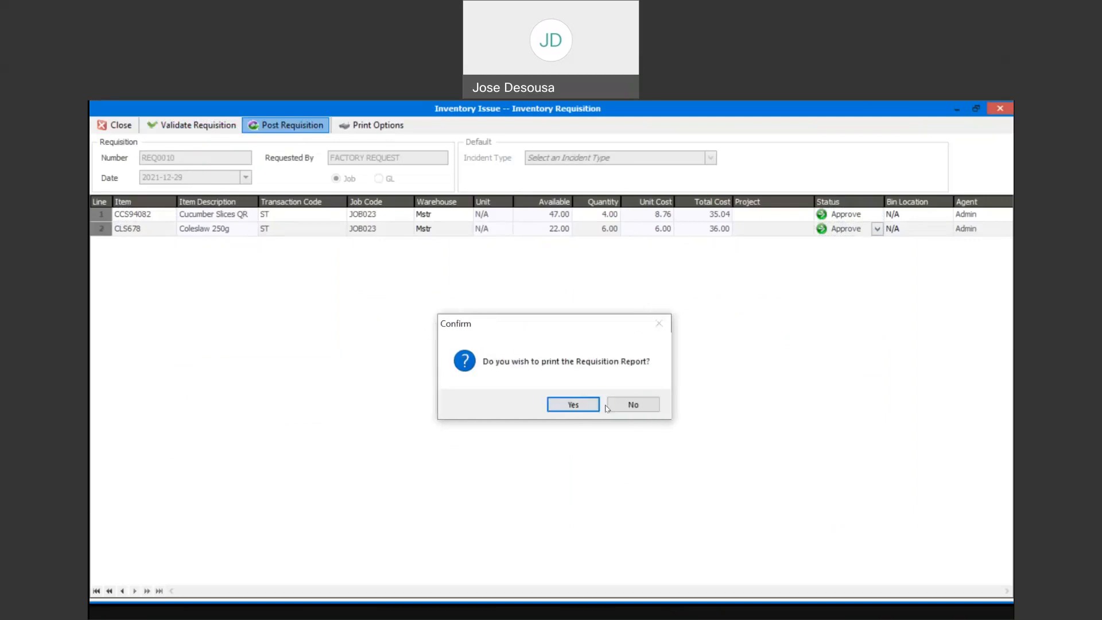
left_click(594, 406)
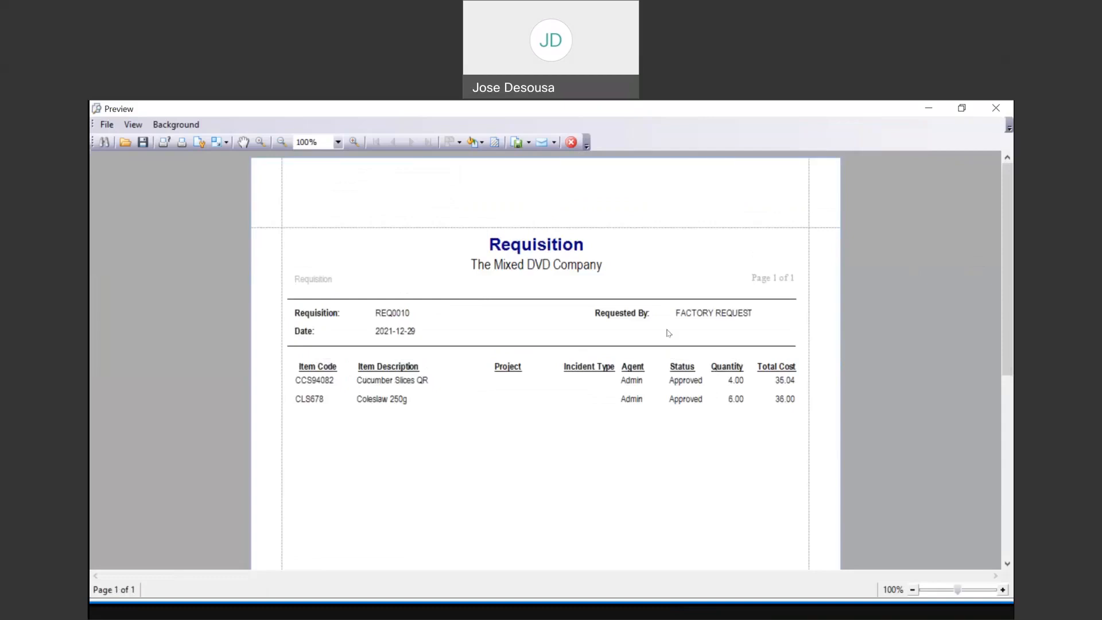
Step: Review the approved factory requisition's report, then close its preview and the Active Requisitions list
left_click_drag(1010, 272, 949, 219)
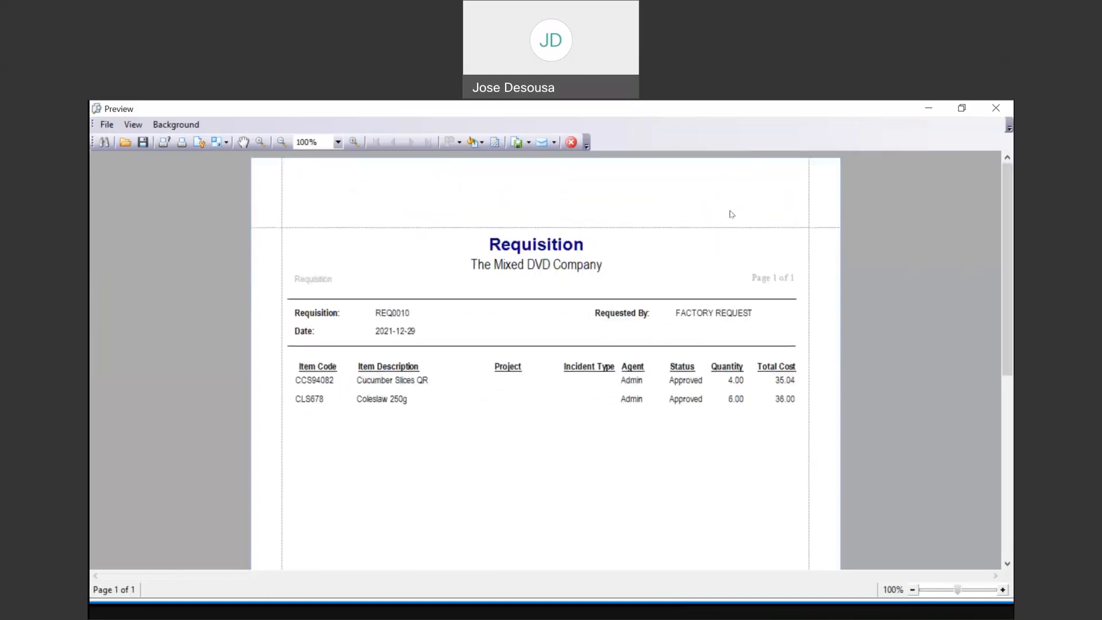
left_click(106, 123)
left_click(123, 224)
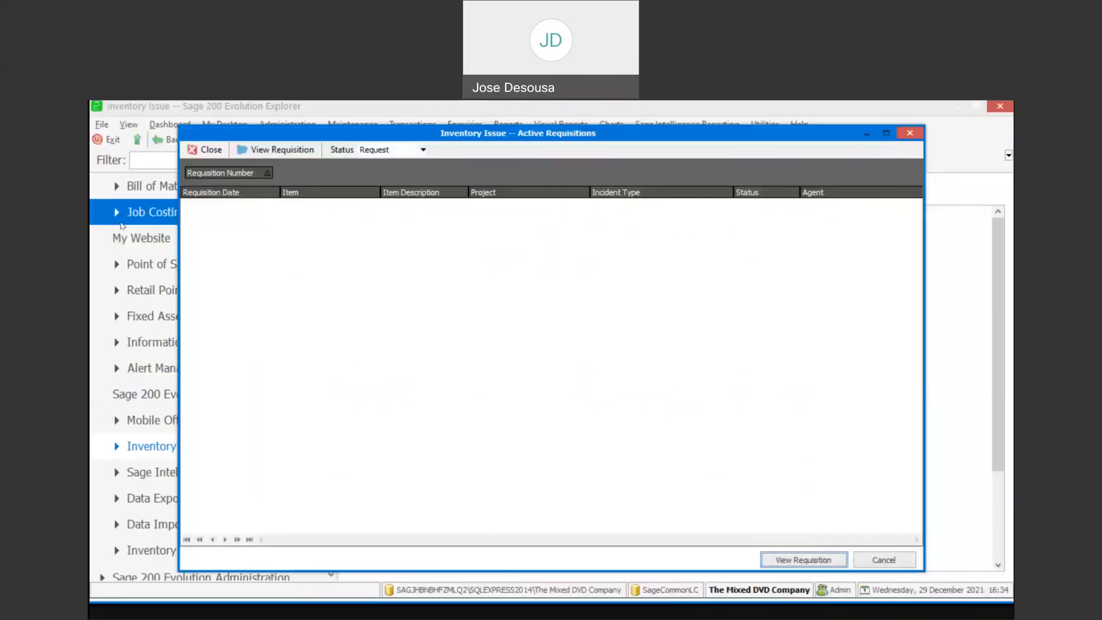
left_click(207, 149)
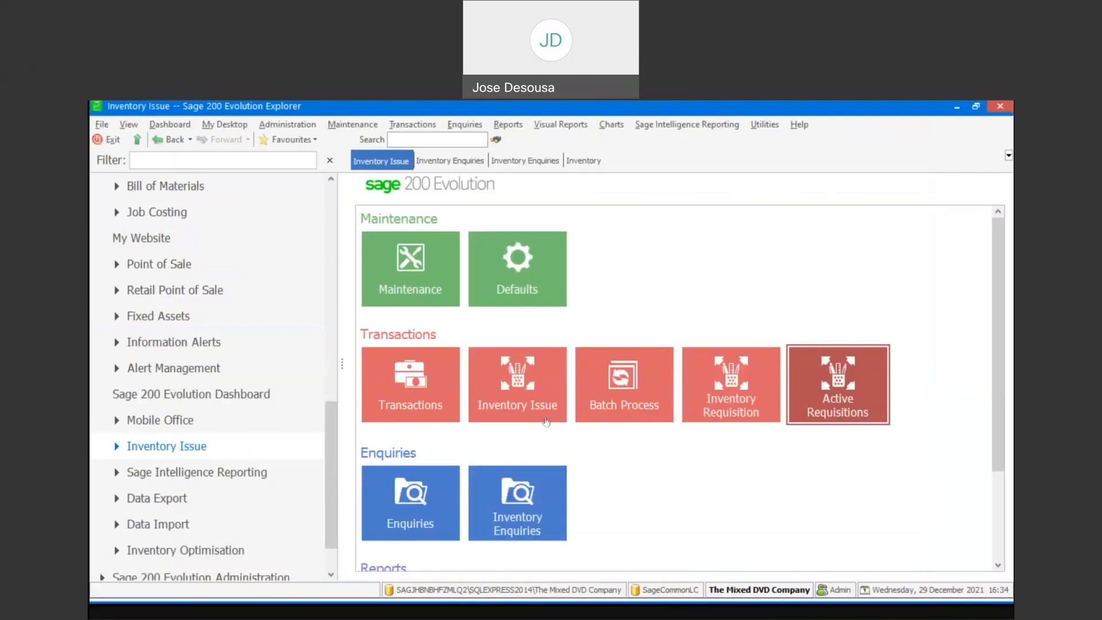
Step: Find the existing inventory issue notes and open the unprocessed one for JOB023, checking its lines and template options
left_click(515, 382)
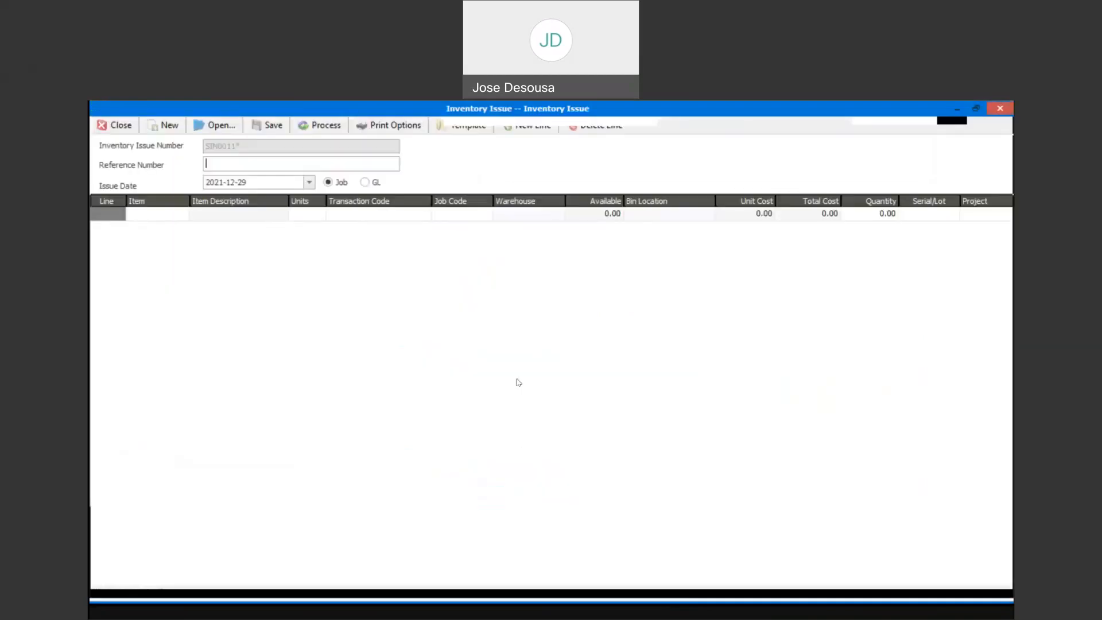
left_click(224, 126)
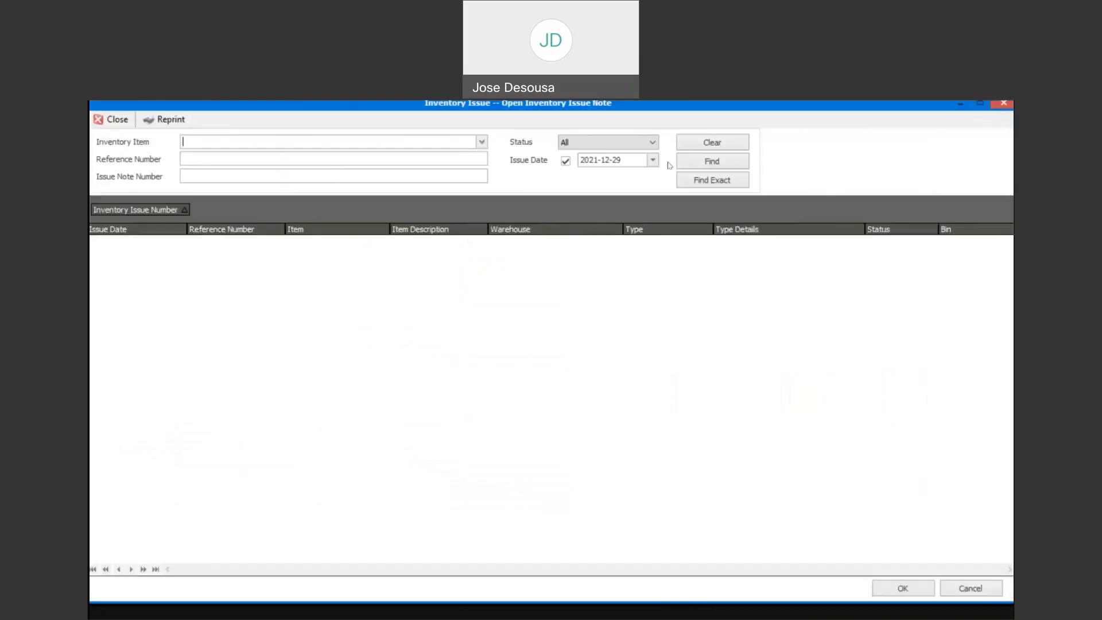
left_click(699, 161)
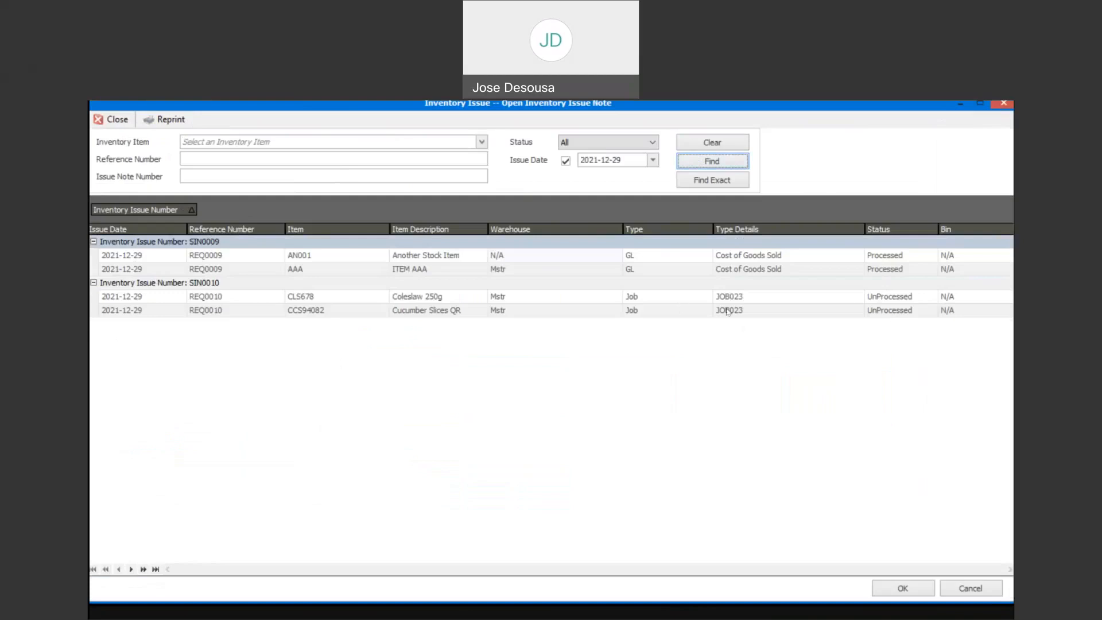
left_click(128, 296)
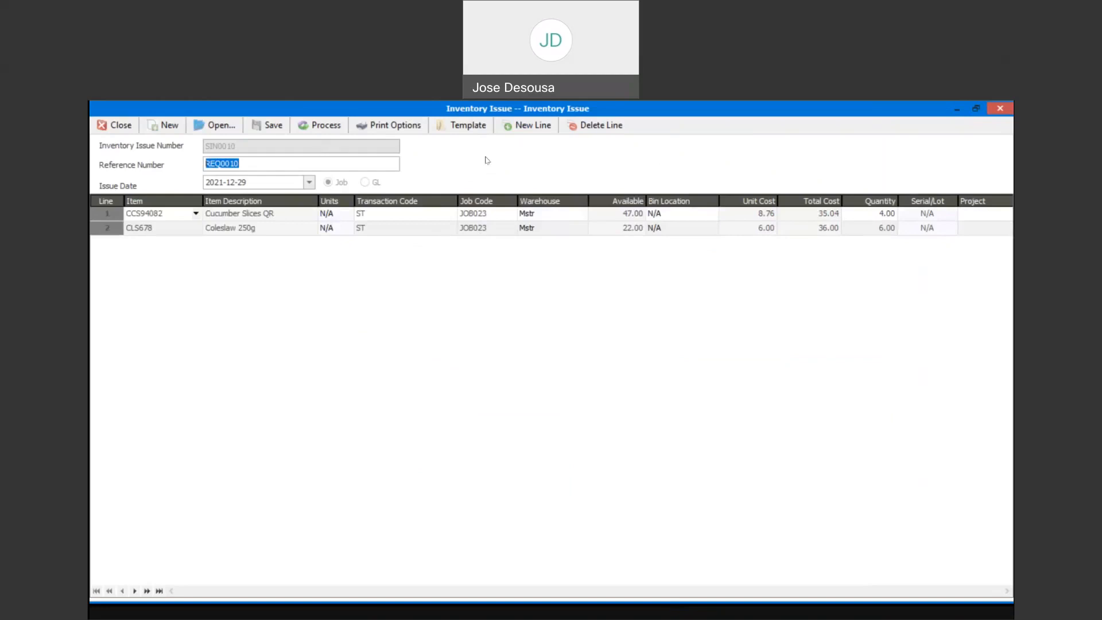
left_click(468, 126)
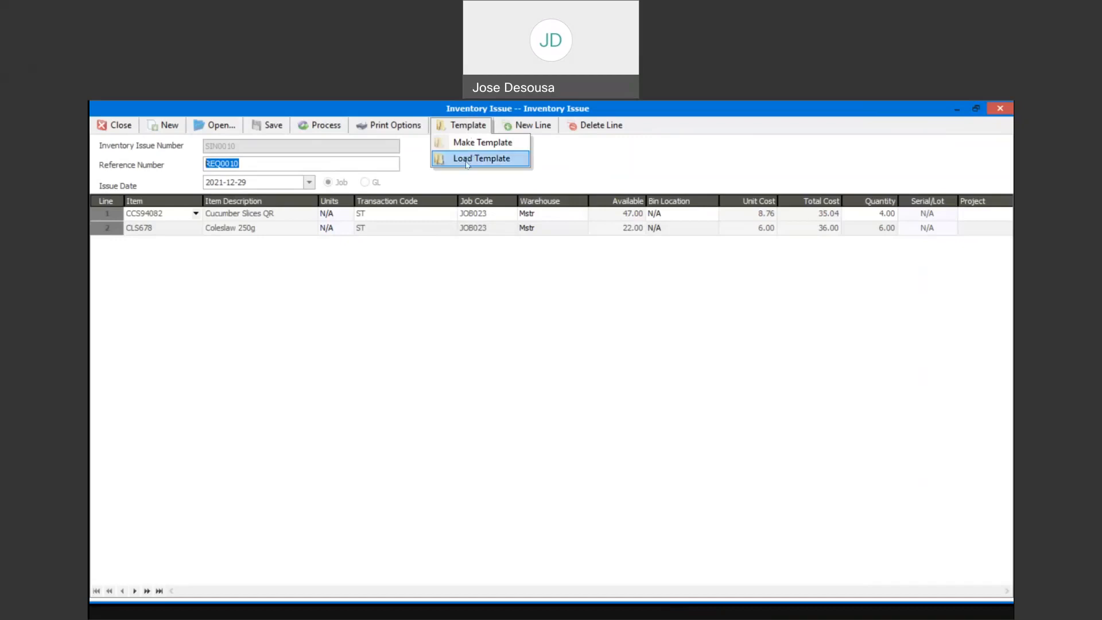
left_click(443, 323)
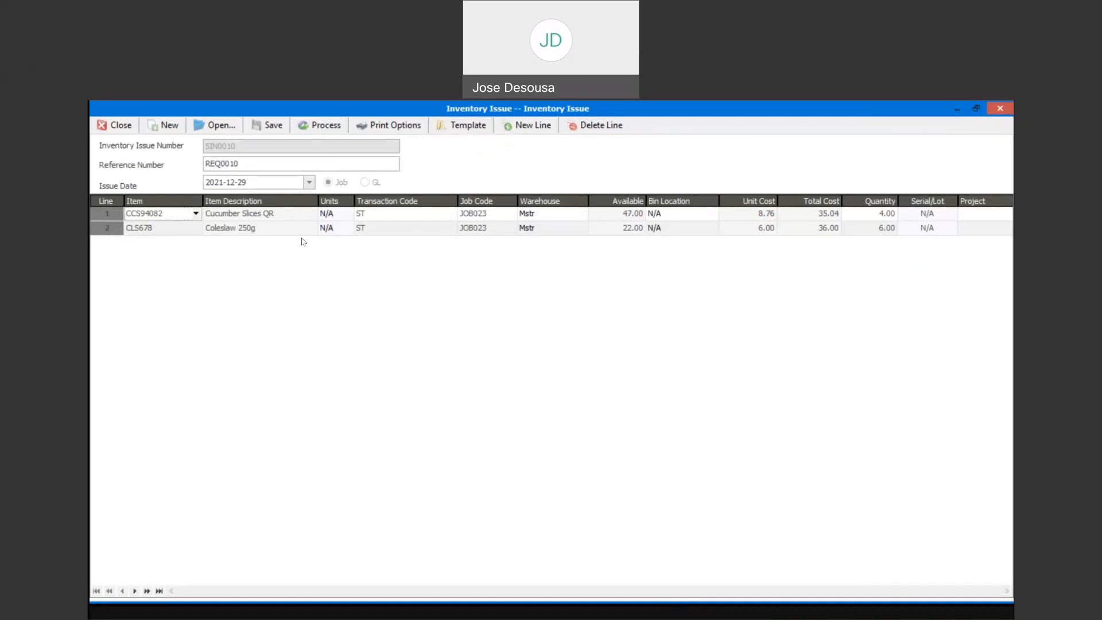
Step: Process the JOB023 issue note with its Inventory Issue Note Report printed, then review the report and close the preview and issue window
left_click(320, 130)
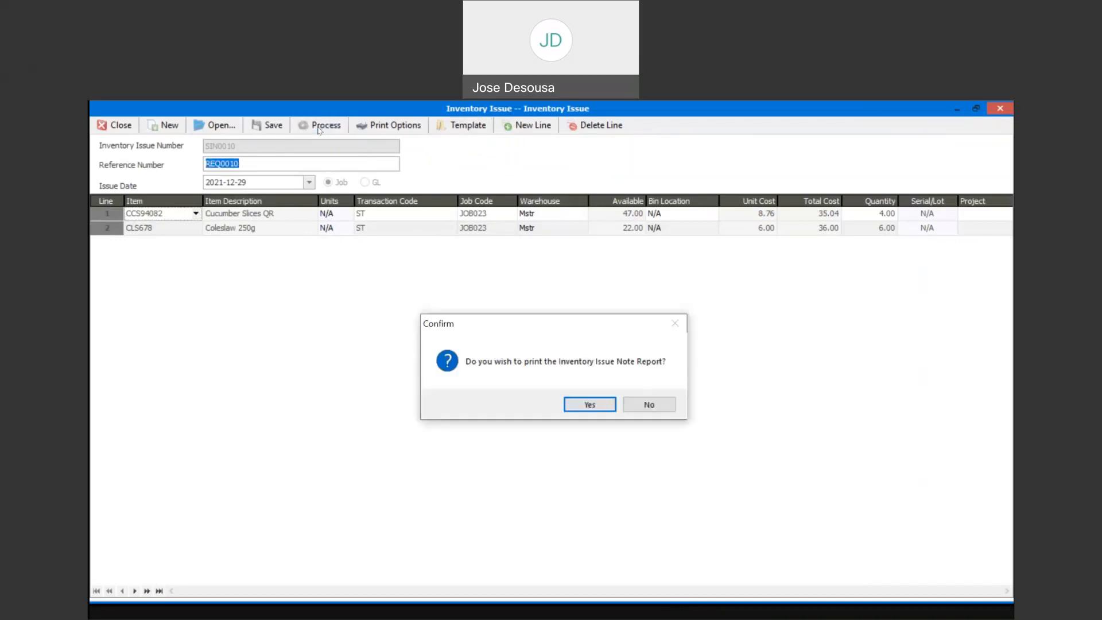
left_click(570, 407)
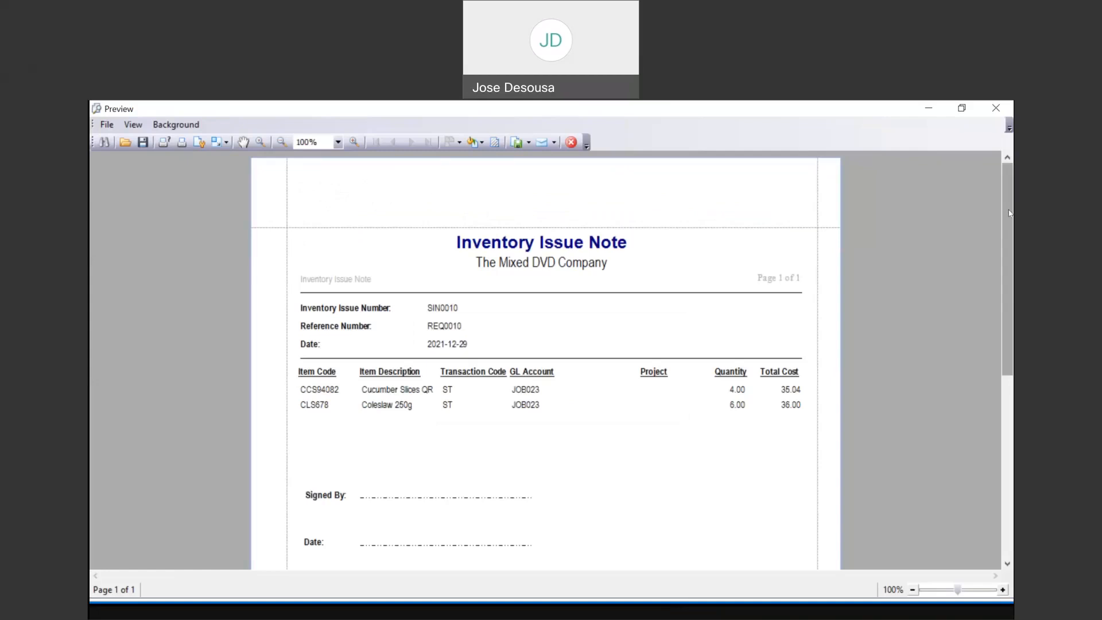
left_click_drag(1006, 208, 1008, 229)
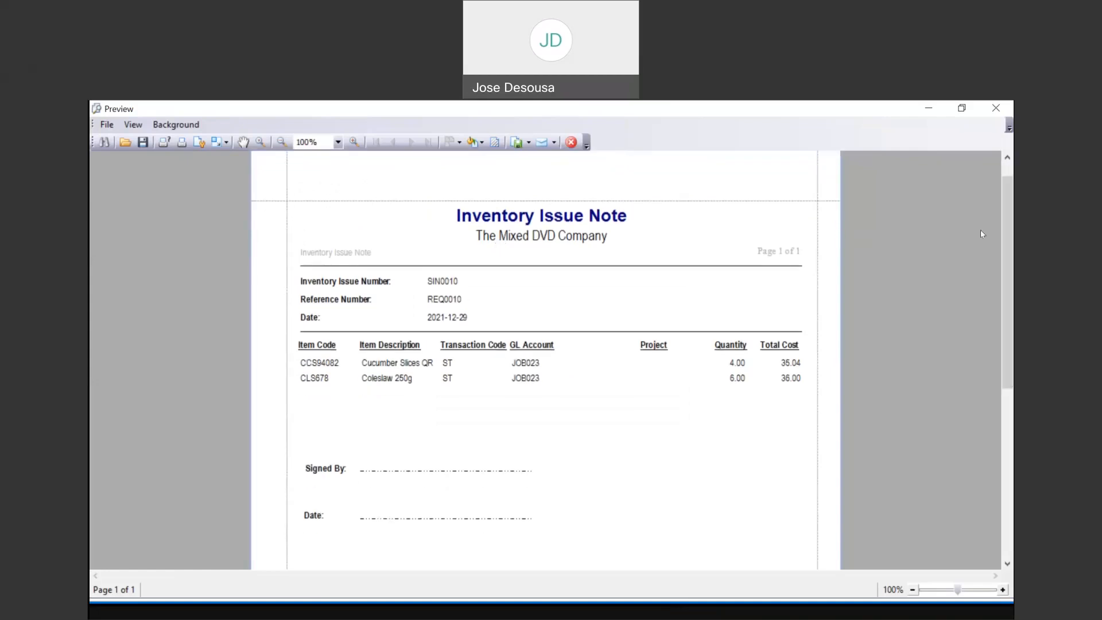
left_click_drag(1007, 233, 1008, 260)
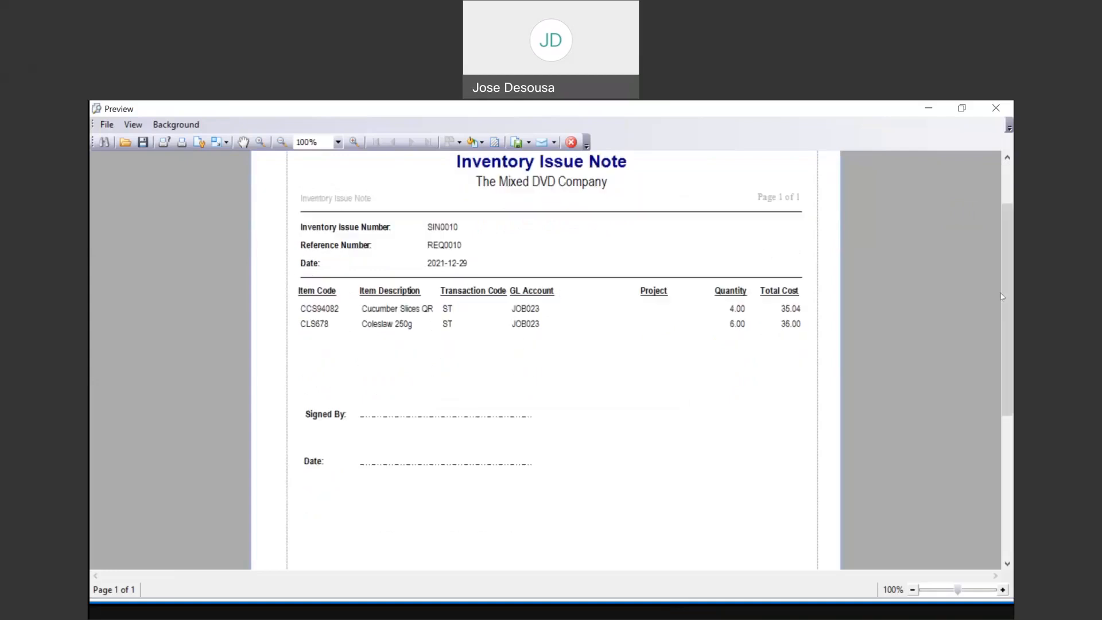
left_click_drag(1013, 353, 919, 276)
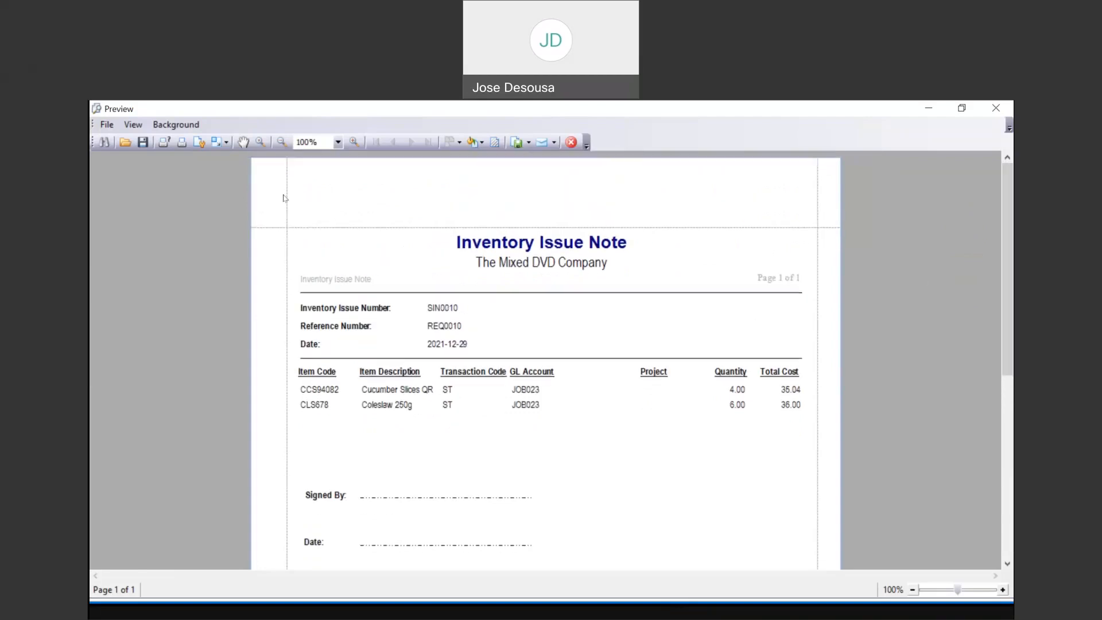
left_click(111, 131)
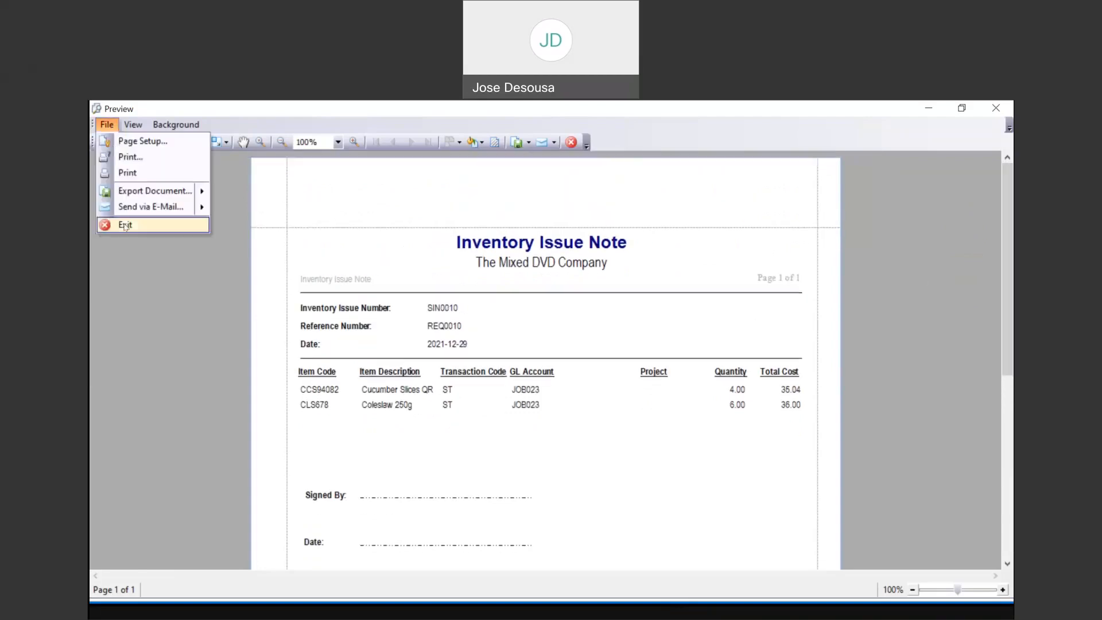
left_click(125, 225)
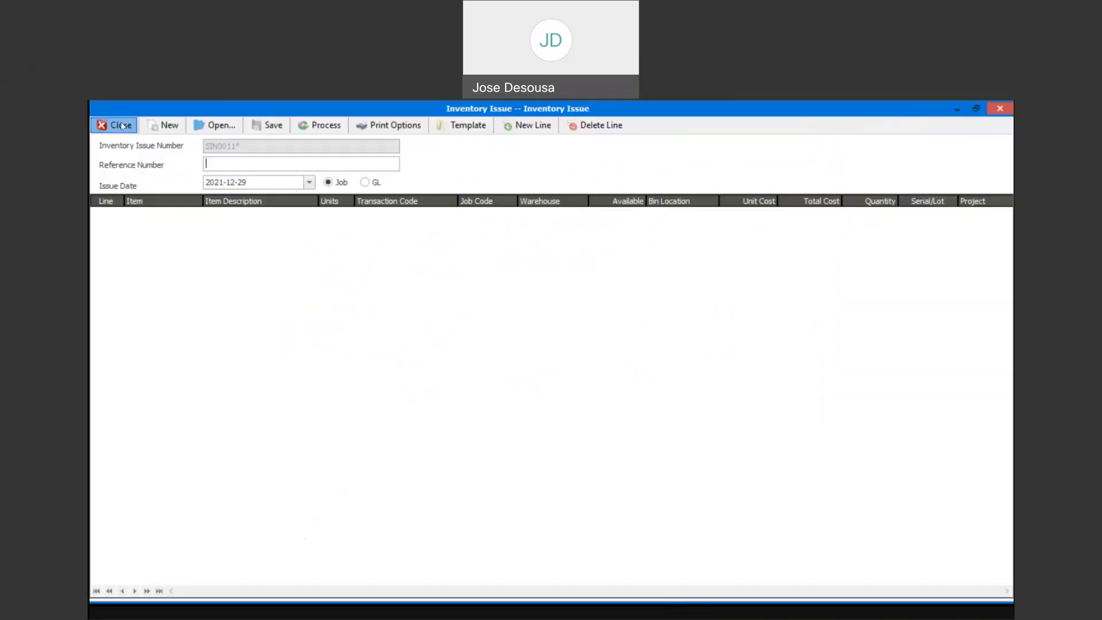
left_click(121, 125)
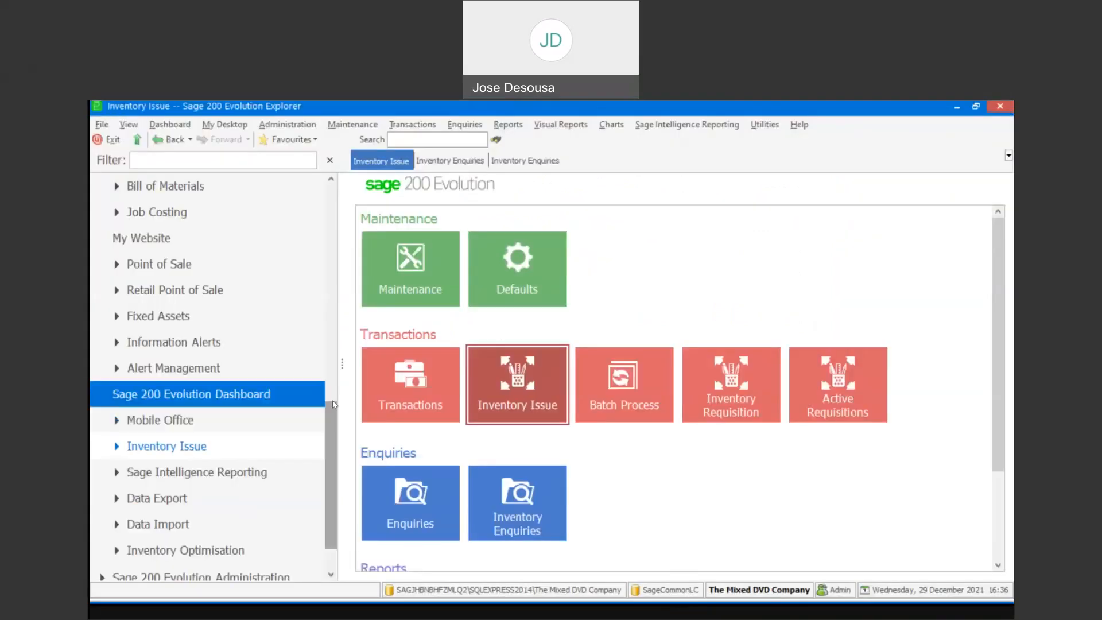
Step: Check the Cucumber Slices and Coleslaw lines on job card JOB023 in Job Costing, then close the card
left_click(287, 212)
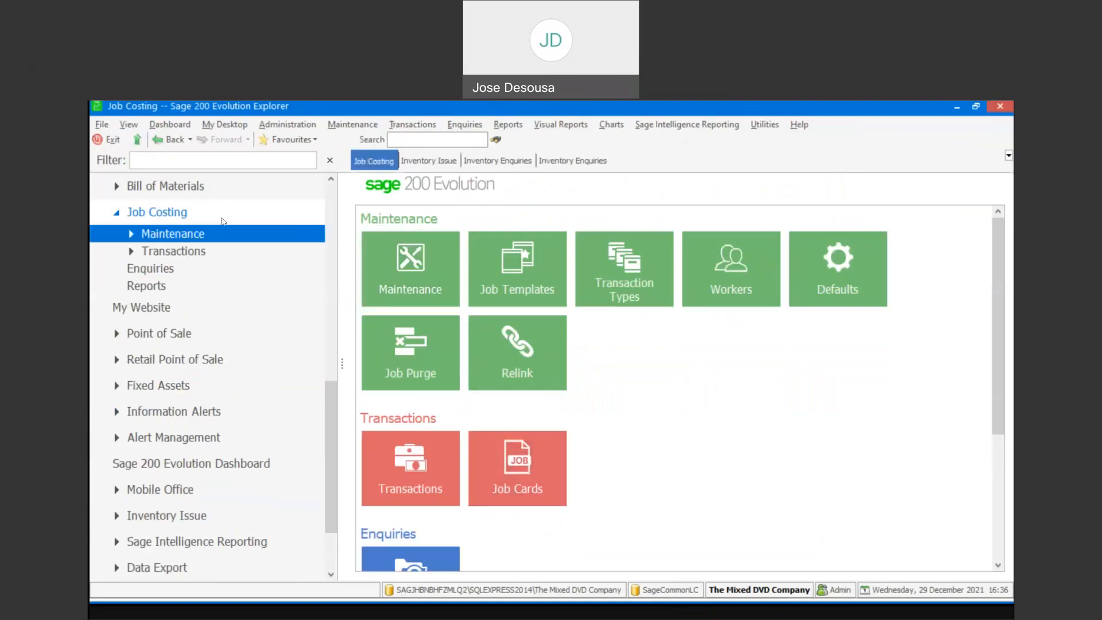
left_click(518, 472)
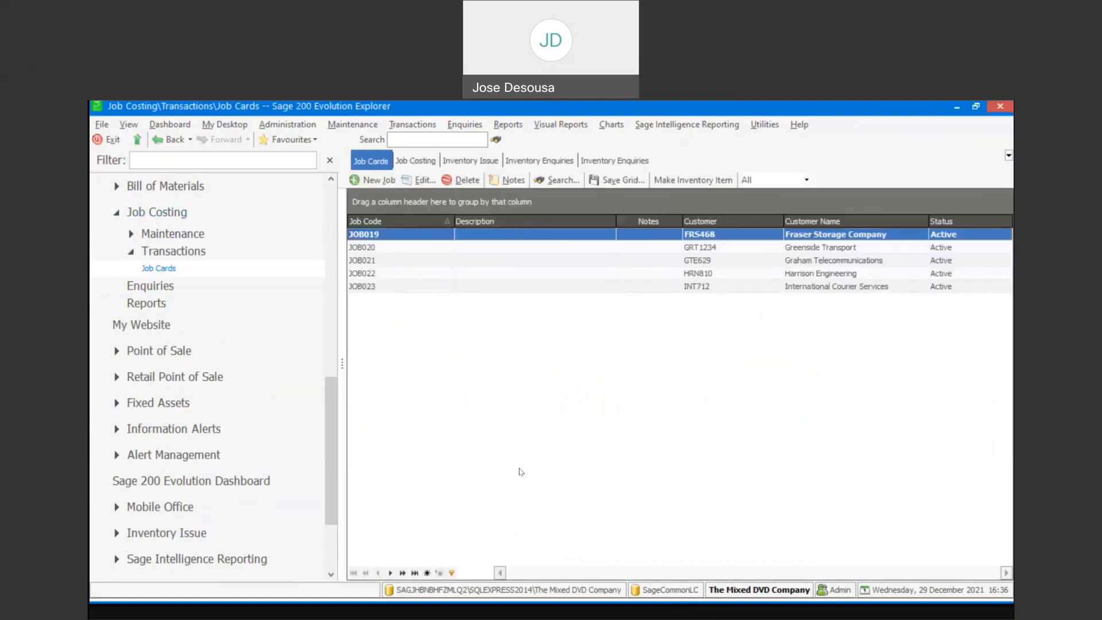
left_click(401, 287)
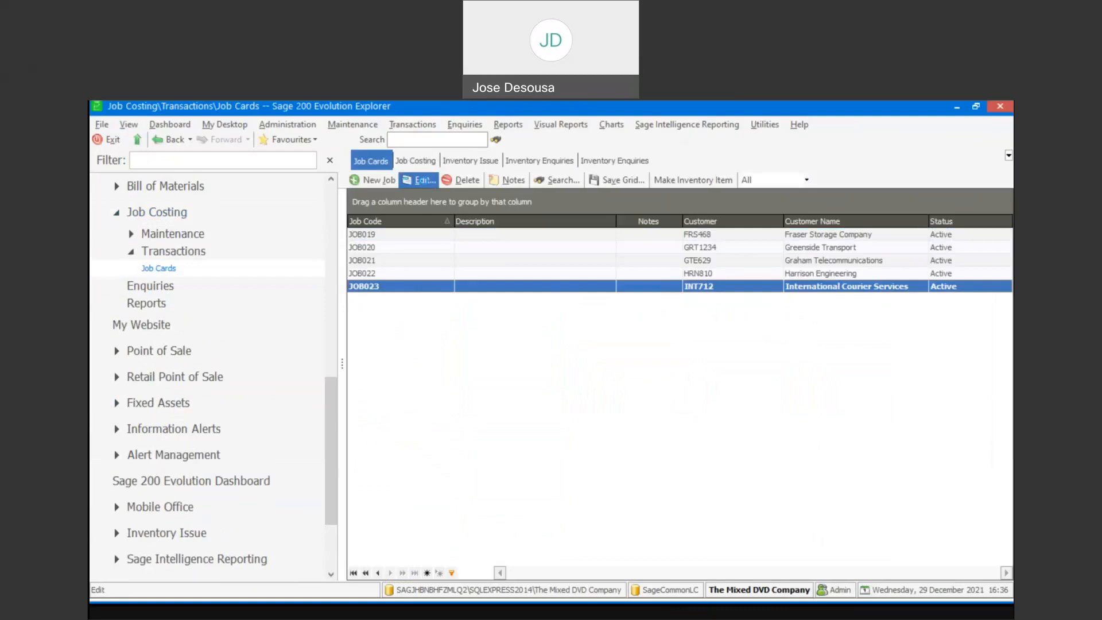
left_click(418, 180)
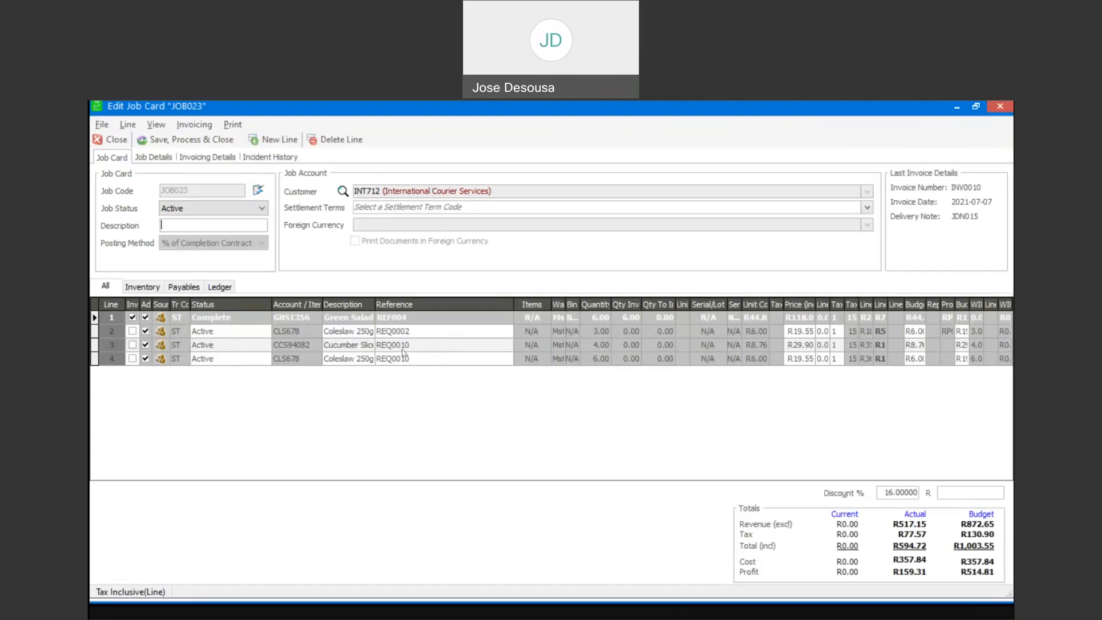
left_click(112, 139)
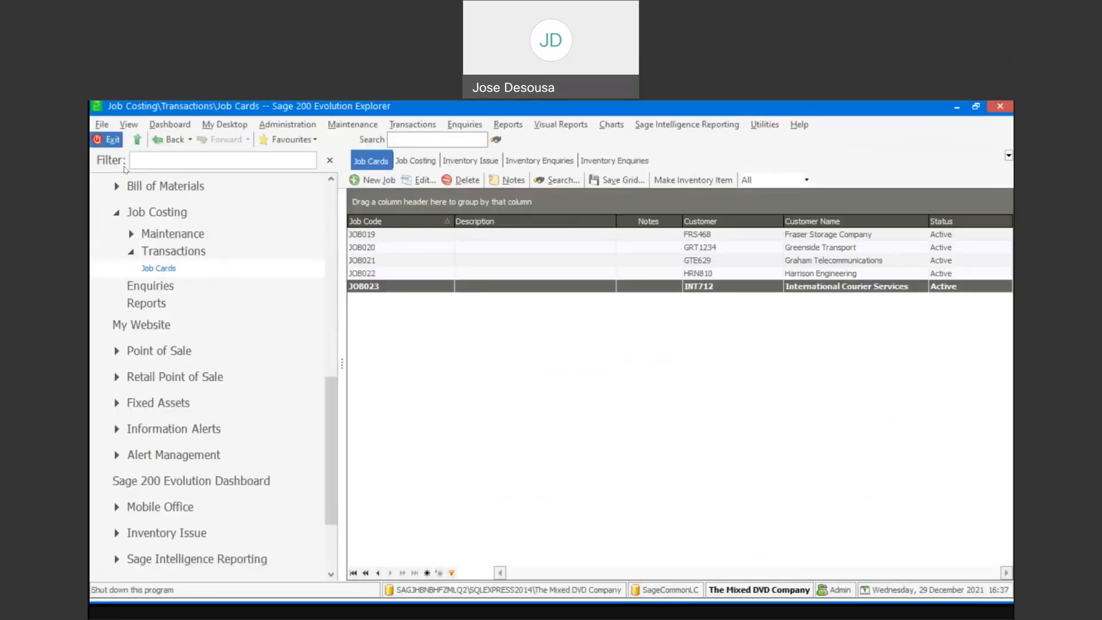
Step: Start a new GL inventory requisition in Inventory Issue with FINANCE DEPARTMENT01 as the requester
left_click_drag(328, 391, 336, 450)
left_click(229, 403)
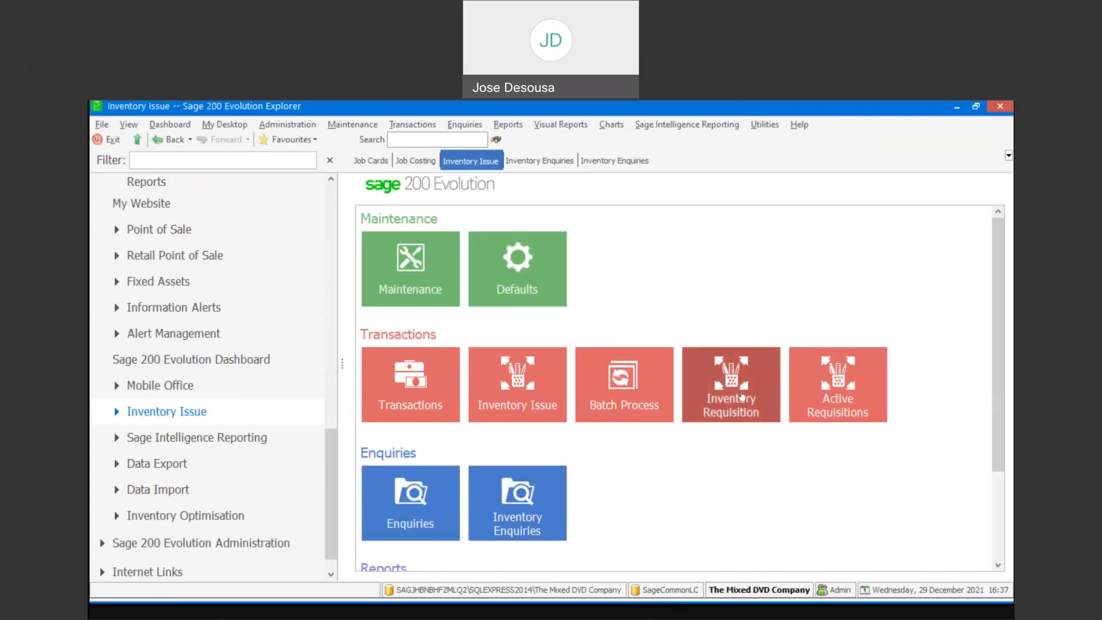
left_click(742, 396)
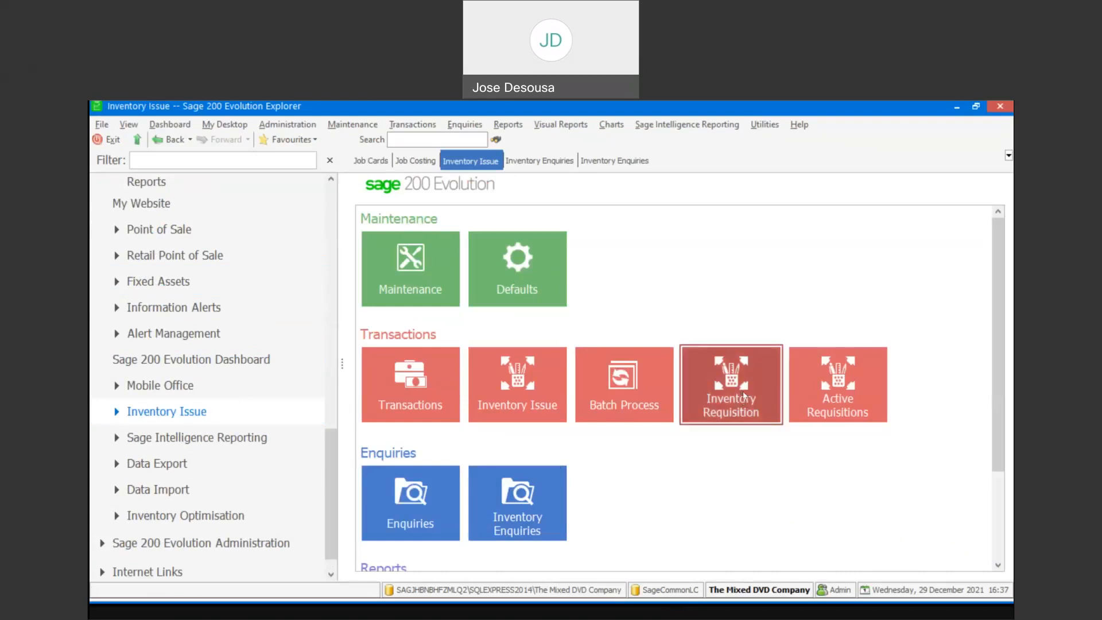
left_click(388, 181)
left_click(345, 155)
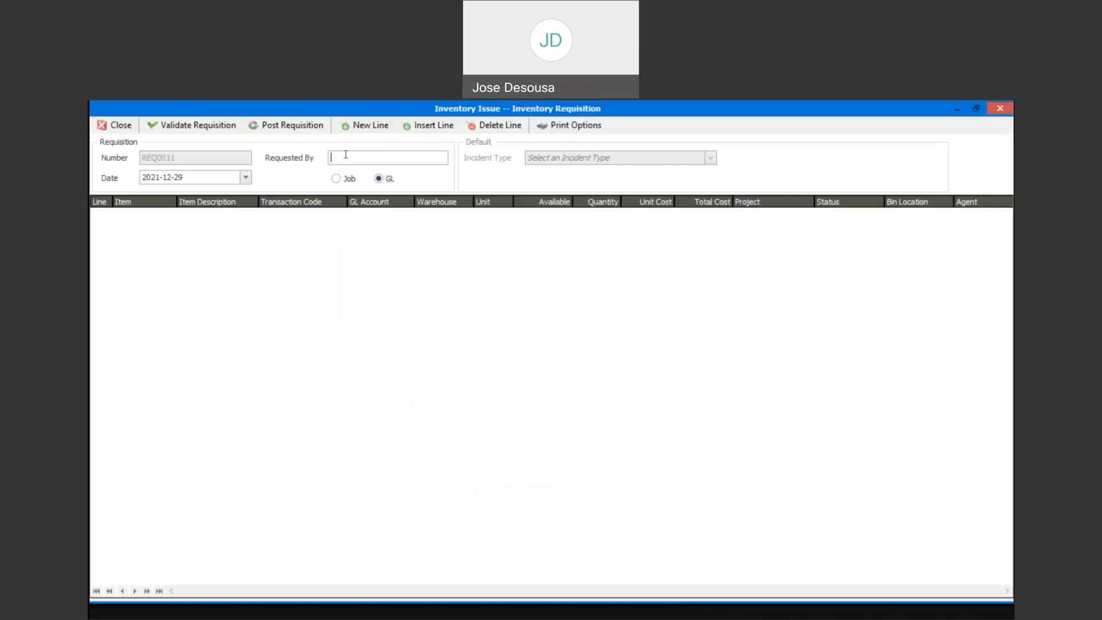
type("FINANCE DEPARTMENT01")
Step: Add a requisition line for item DSG8734, Herbal Dressing, keeping the default transaction code and GL account
left_click(264, 239)
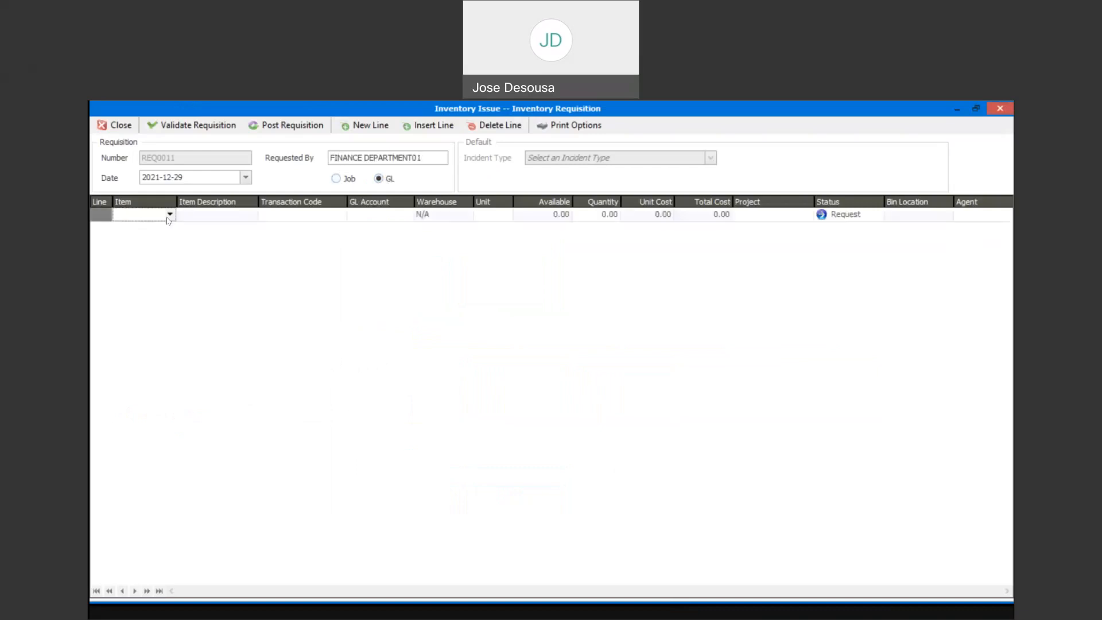
left_click(169, 215)
key("Down")
key("Down")
key("Down")
key("Down")
key("Down")
key("Down")
key("Down")
key("Down")
key("Down")
key("Down")
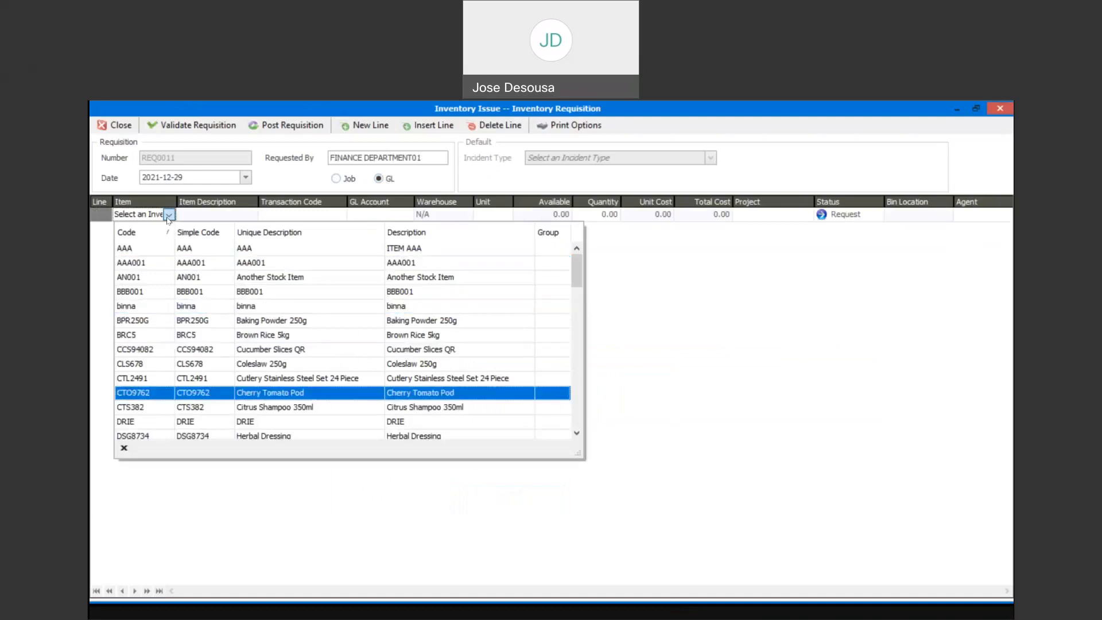
key("Down")
key("Down")
key("Down")
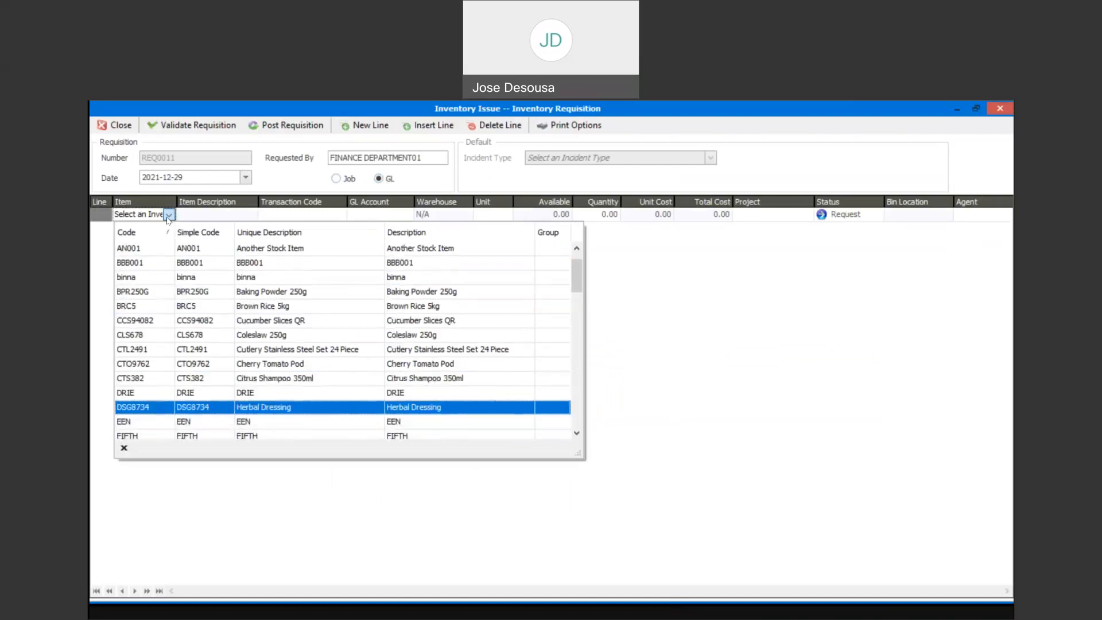
key("Return")
key("Tab")
key("Tab")
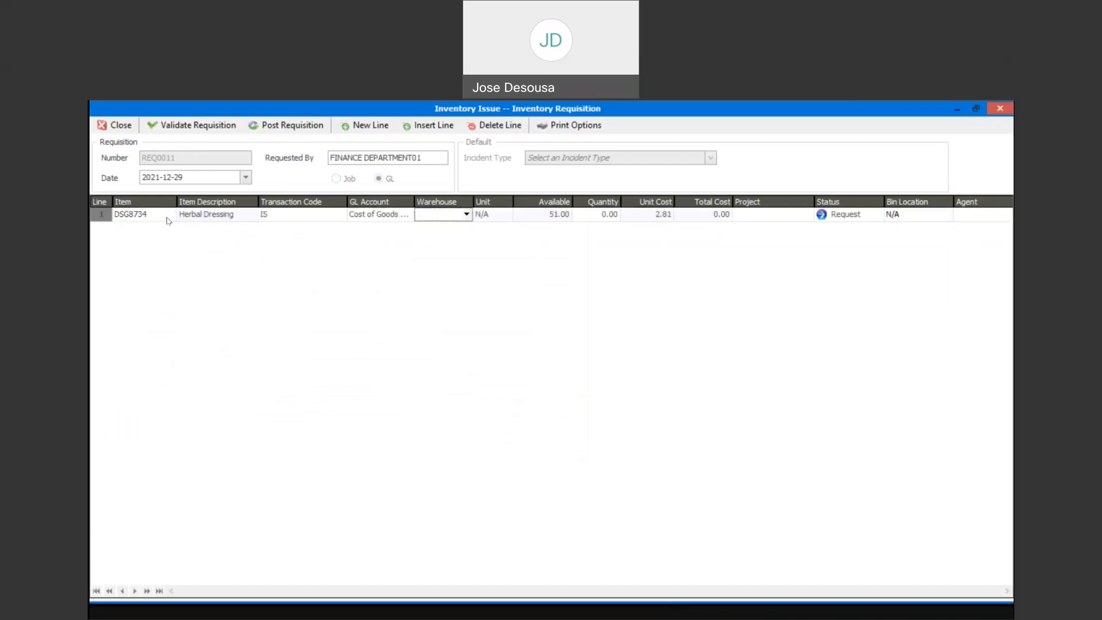
Step: Set the Herbal Dressing line's warehouse to Mstr, quantity to 6 and agent to Admin
type("Mstr")
key("Tab")
type("6")
key("Tab")
key("Tab")
key("Tab")
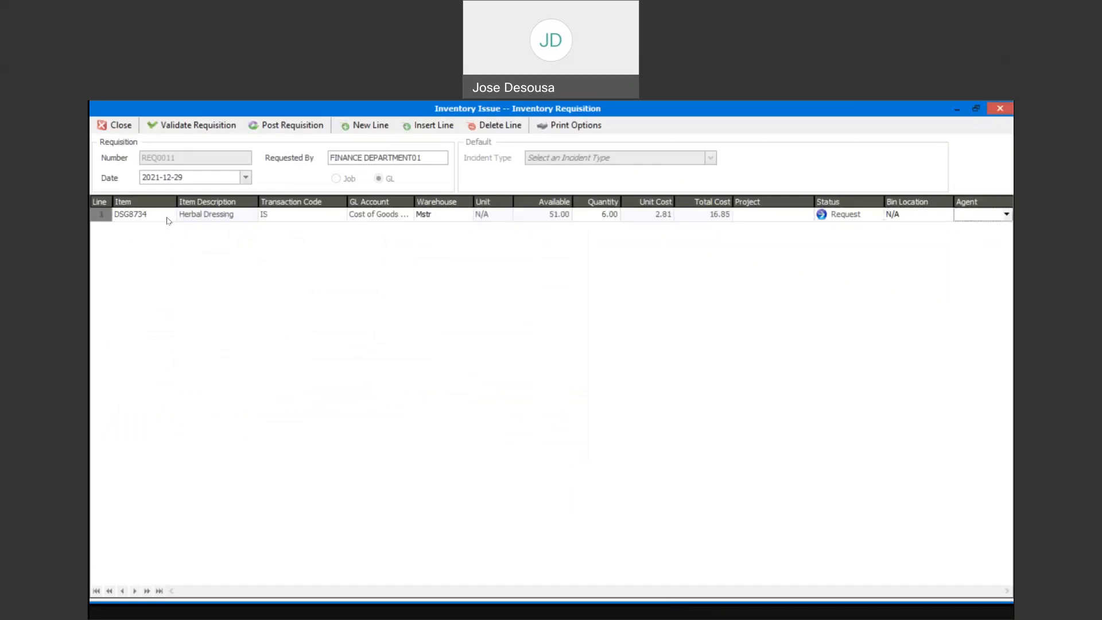
type("Admin")
key("Tab")
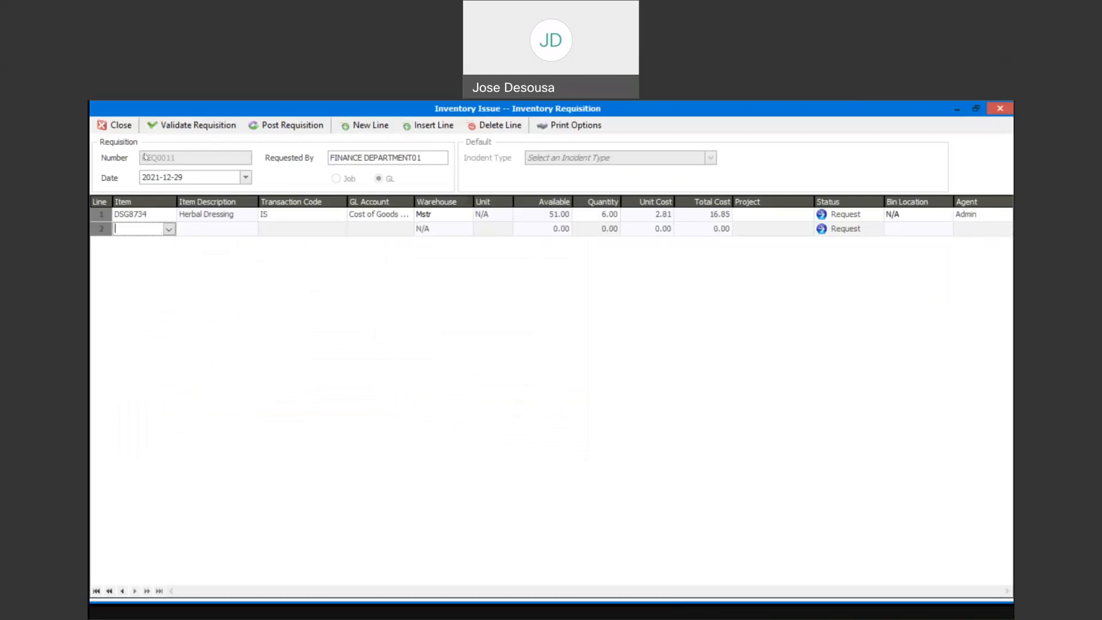
Step: Validate the finance department's requisition and post it without printing the Requisition Report
left_click(226, 128)
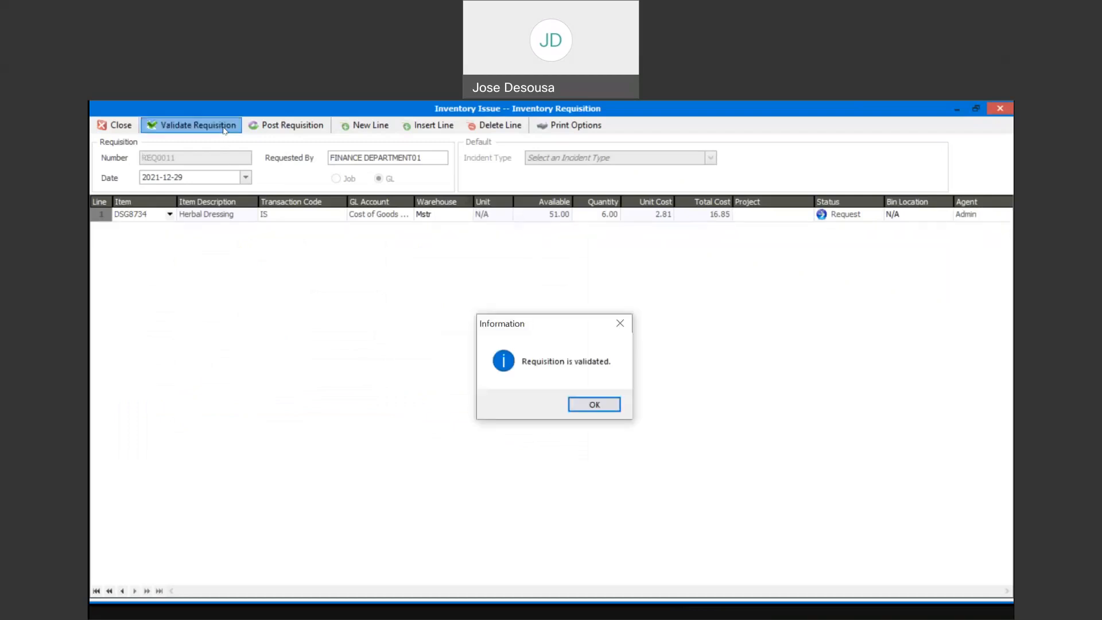
left_click(583, 405)
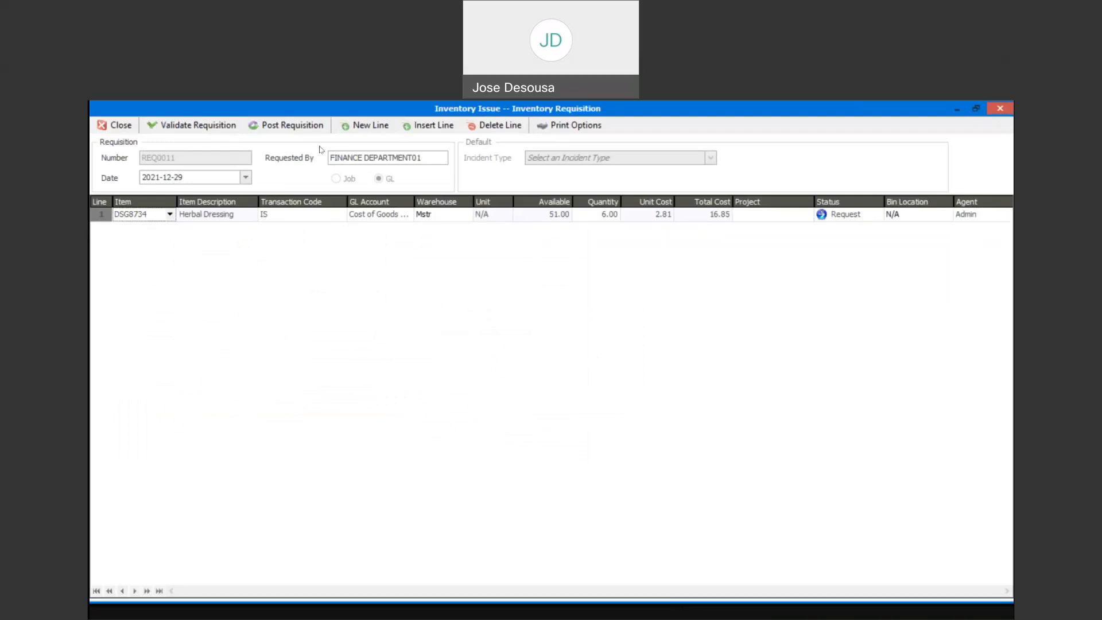
left_click(311, 131)
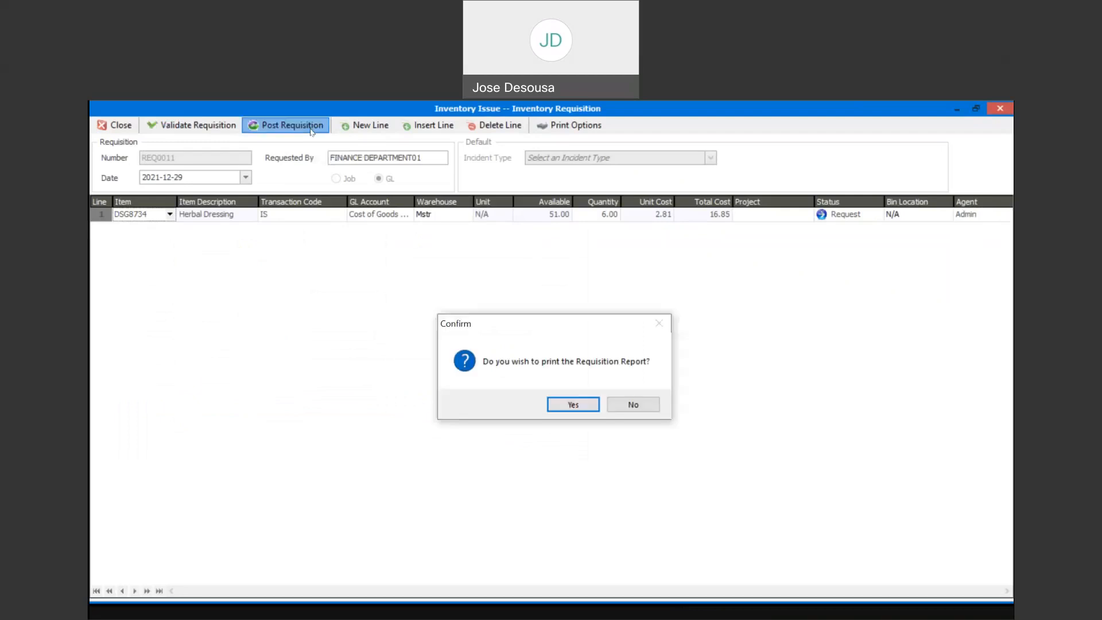
left_click(631, 405)
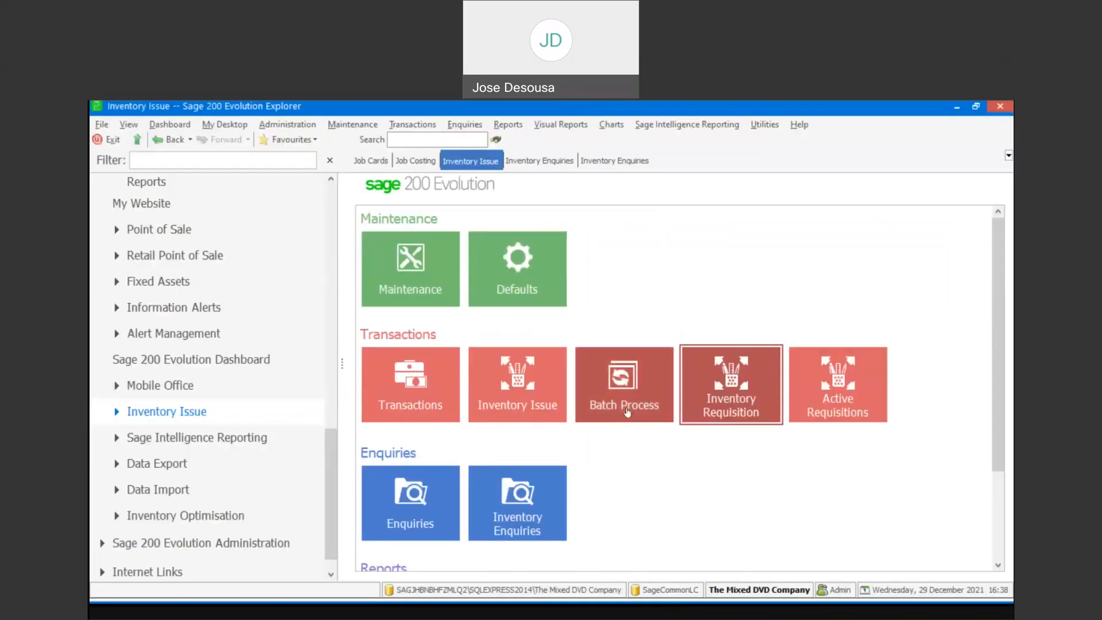
Step: Start a new GL inventory requisition with MARKETING DEPARTMENT as the requester
left_click(721, 395)
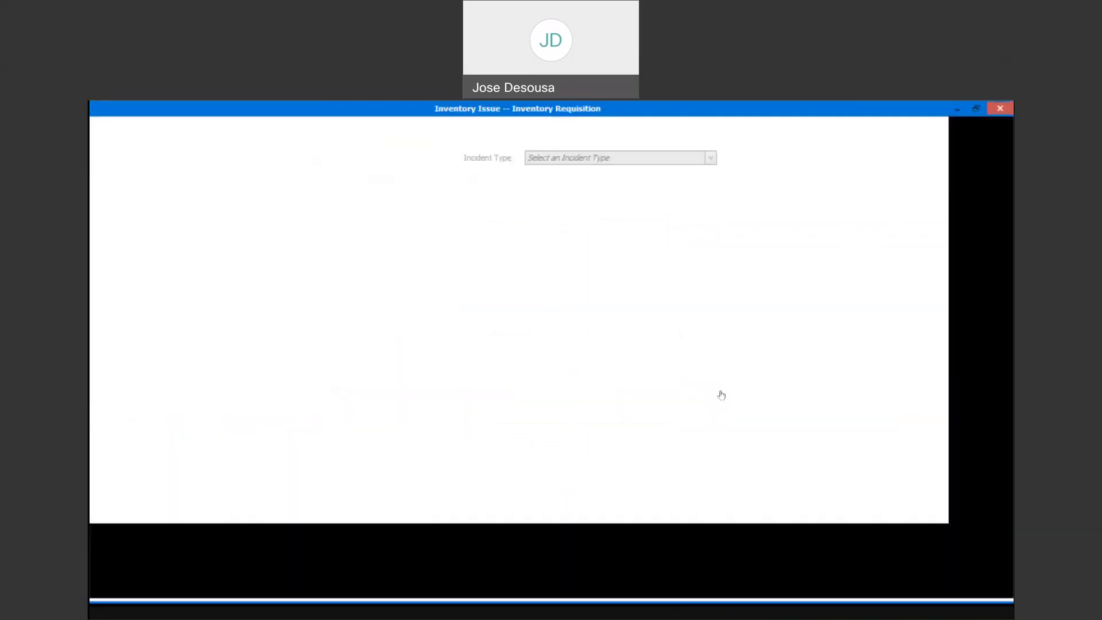
left_click(378, 178)
left_click(356, 158)
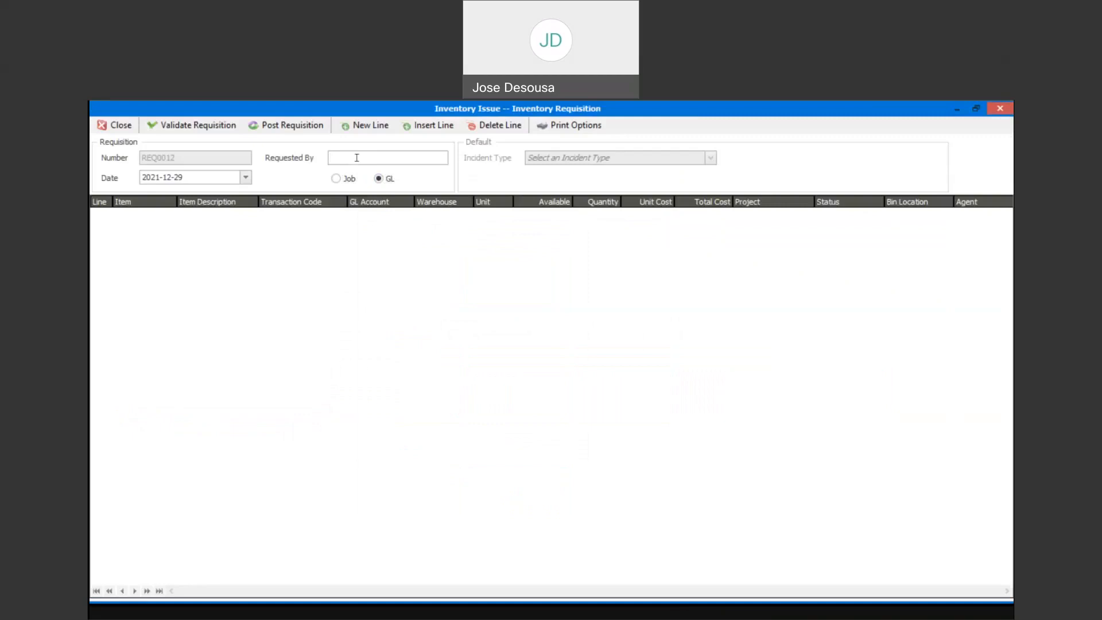
type("MARKETING DEPARTMENT")
Step: Add a requisition line for item GNS1356, Green Salad Portion Medium, keeping the default transaction code and GL account
left_click(172, 261)
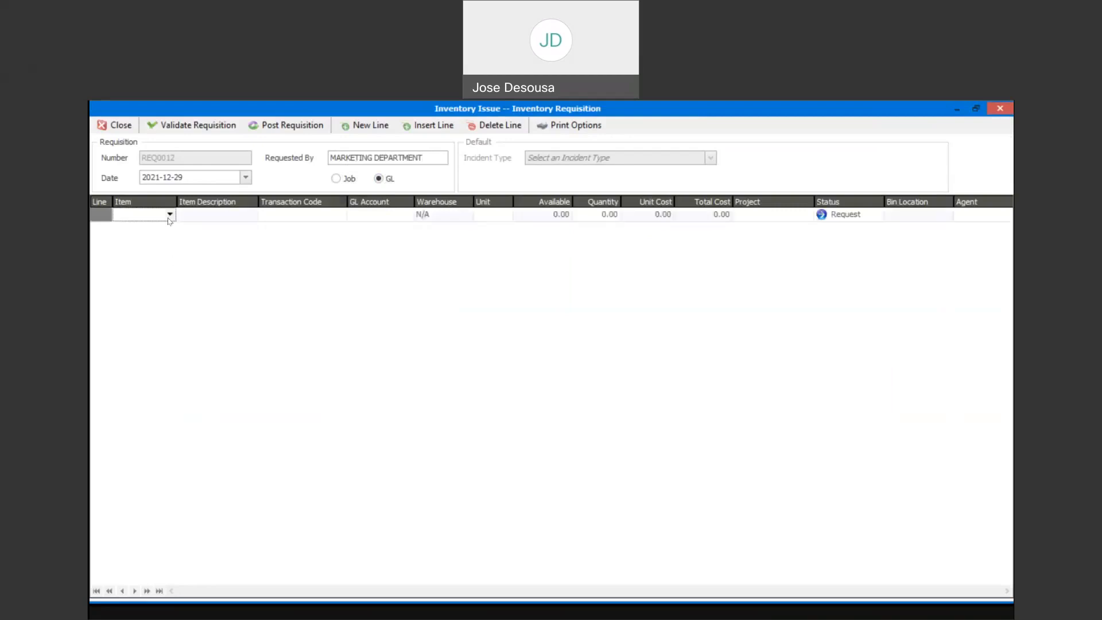
left_click(169, 214)
left_click(577, 433)
left_click(576, 433)
left_click(577, 432)
left_click(577, 434)
left_click(577, 434)
left_click(577, 435)
left_click(578, 435)
left_click(577, 434)
left_click(578, 435)
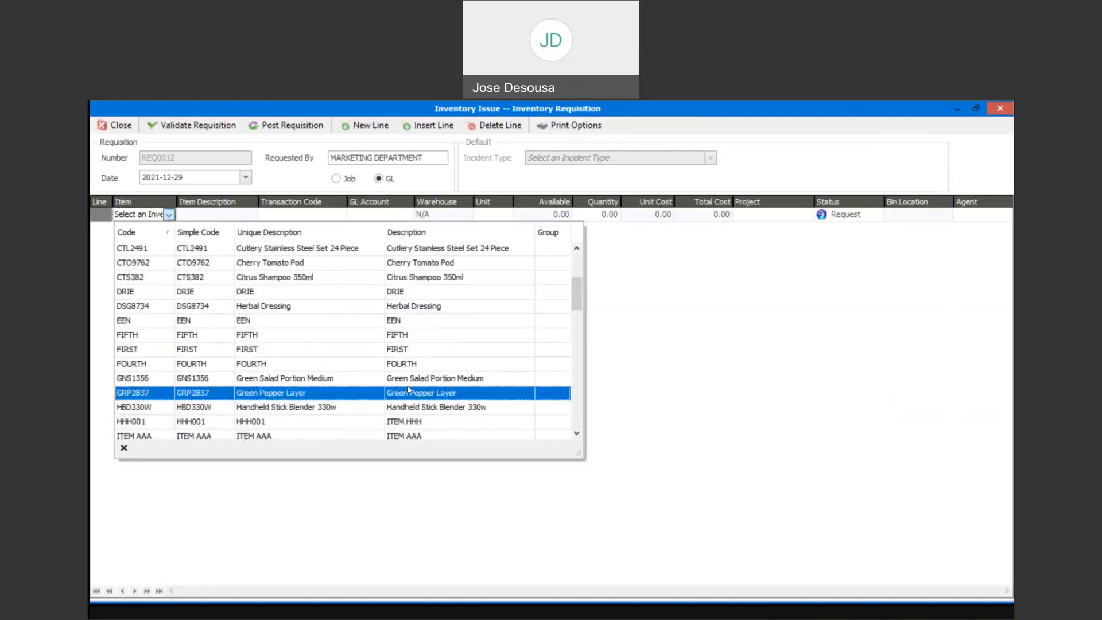
left_click(404, 379)
key("Tab")
key("Tab")
key("Tab")
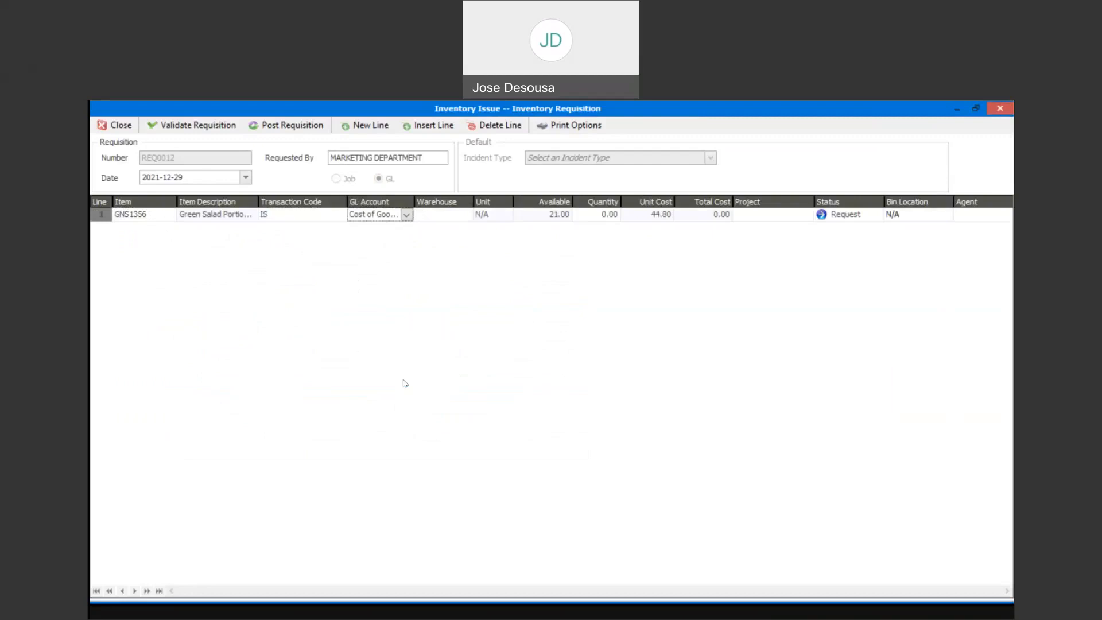
Step: Set the Green Salad Portion Medium line's warehouse to Mstr, quantity to 8 and agent to Admin
type("M")
key("Tab")
key("Tab")
type("8")
key("Tab")
key("Tab")
key("Tab")
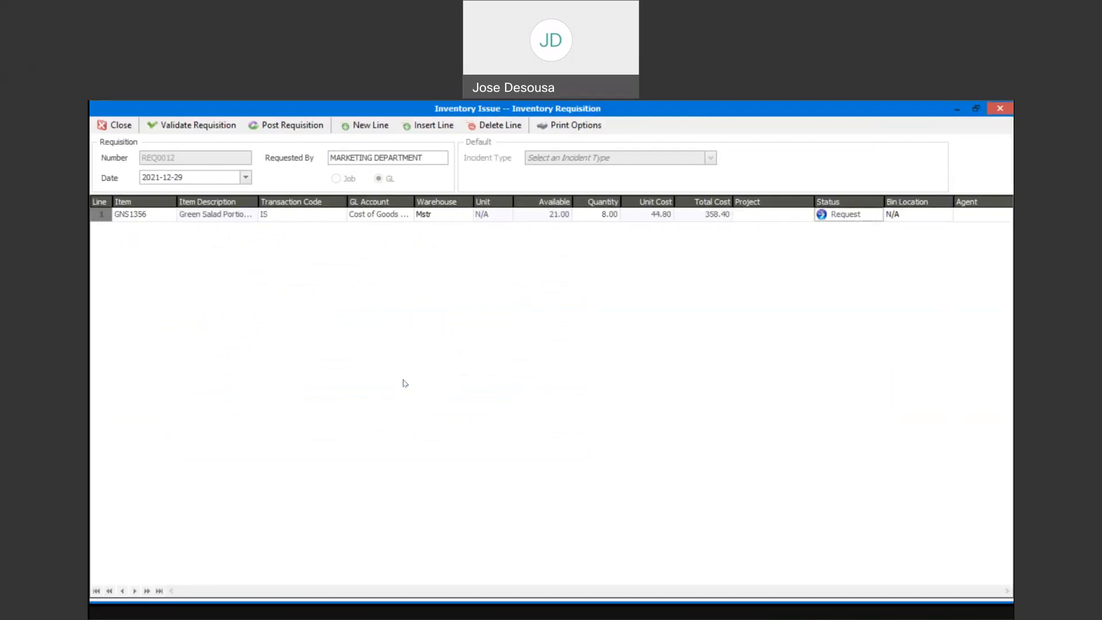
type("Admin")
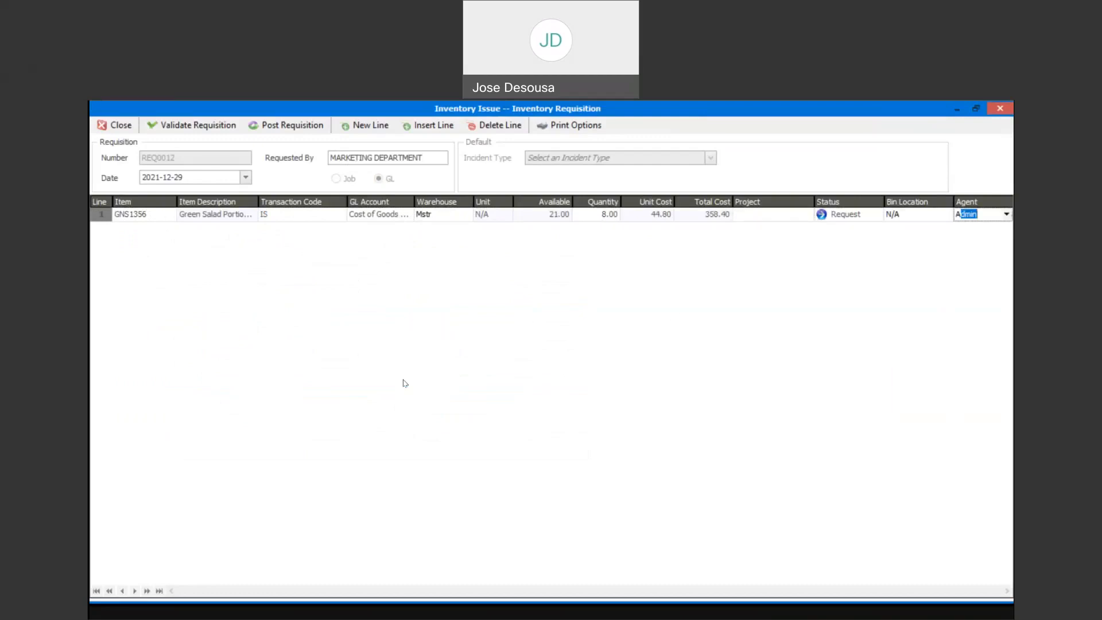
Step: Validate the marketing department's new requisition and post it without printing the Requisition Report
left_click(196, 130)
left_click(576, 404)
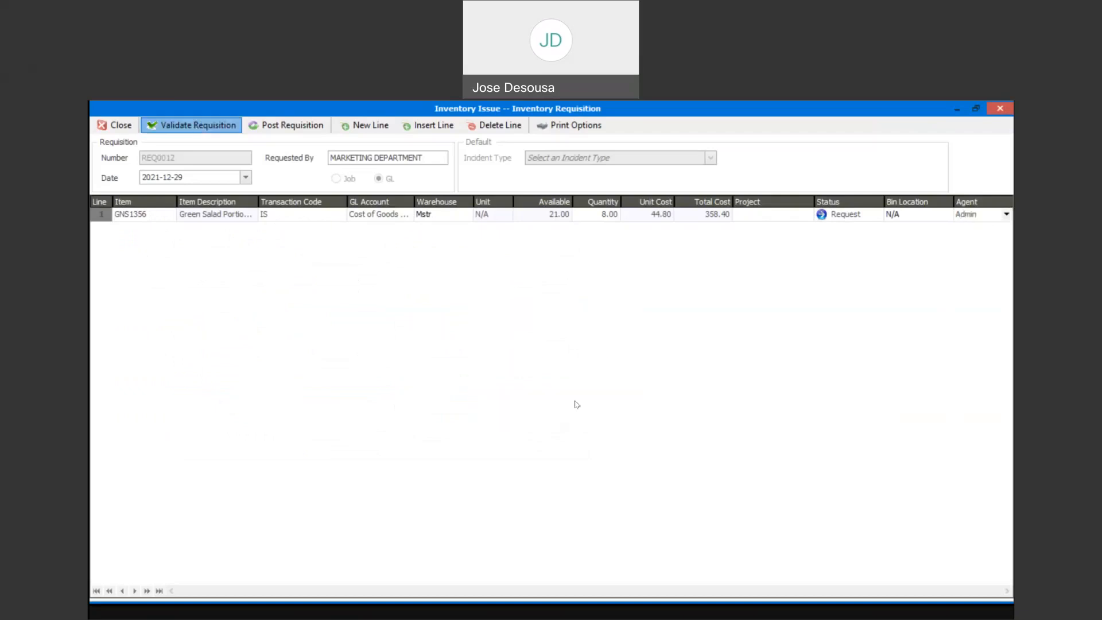
left_click(292, 128)
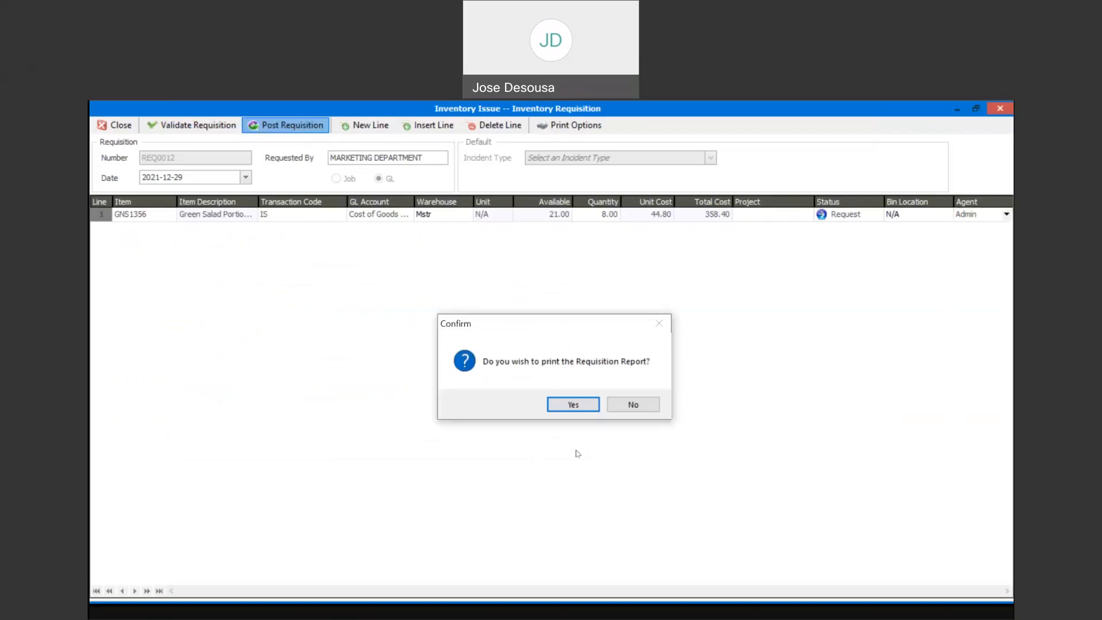
left_click(634, 405)
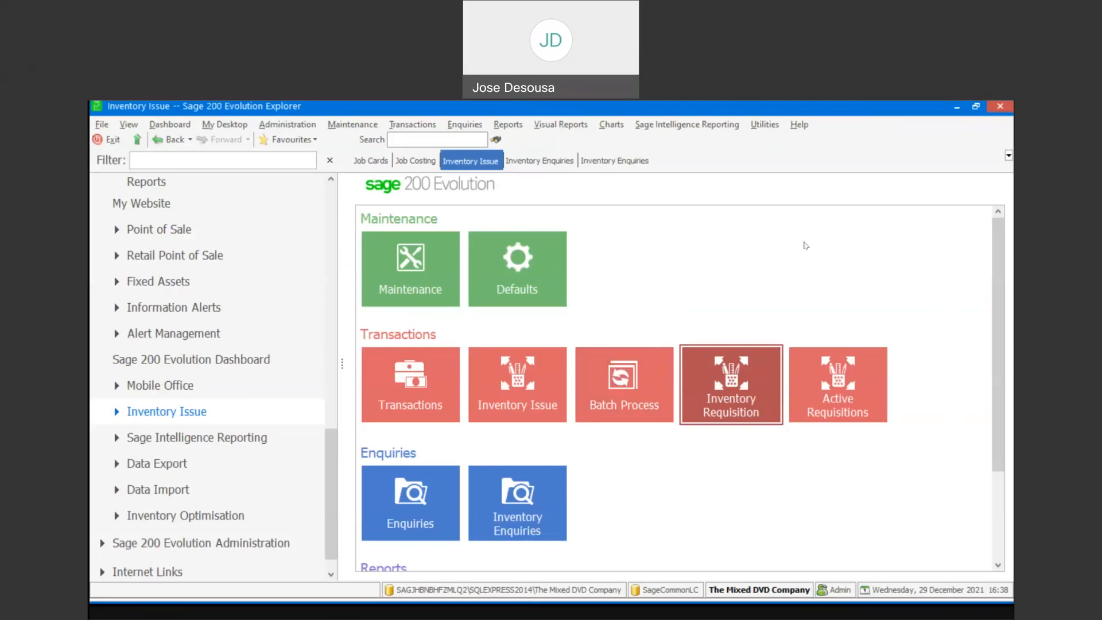
Step: Open the finance department's Herbal Dressing requisition from Active Requisitions and set its line status to Approve
left_click(850, 395)
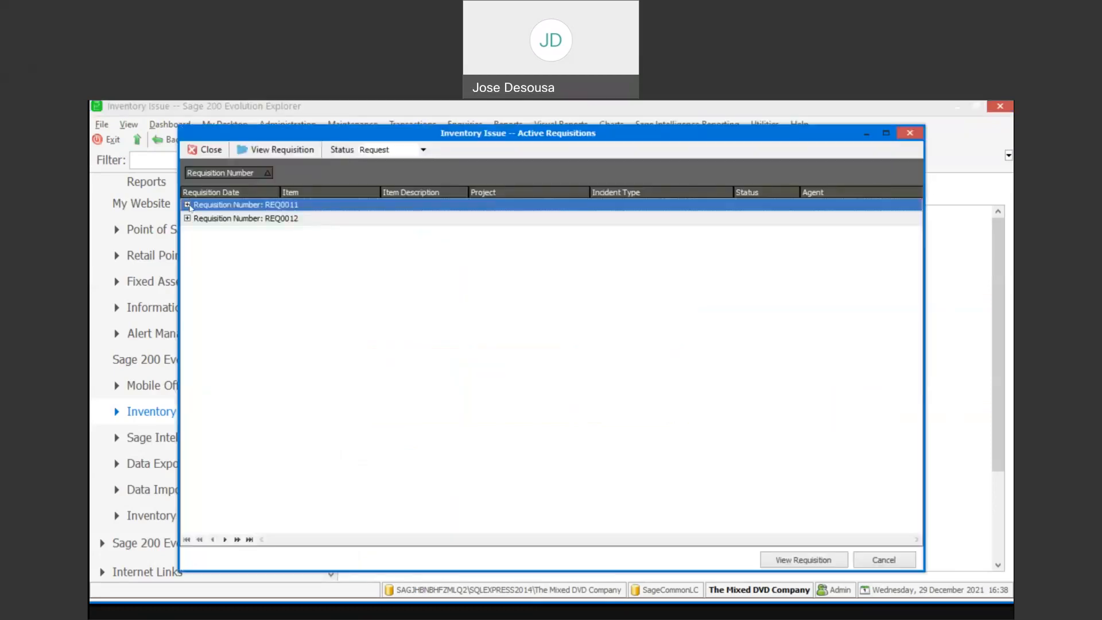
left_click(188, 204)
left_click(205, 218)
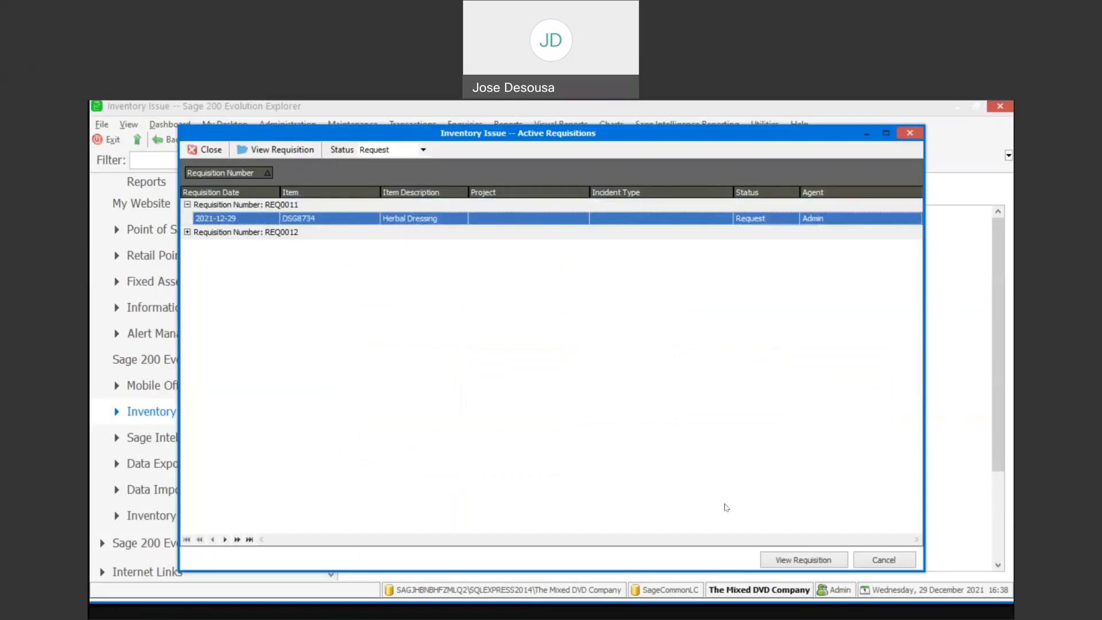
left_click(786, 555)
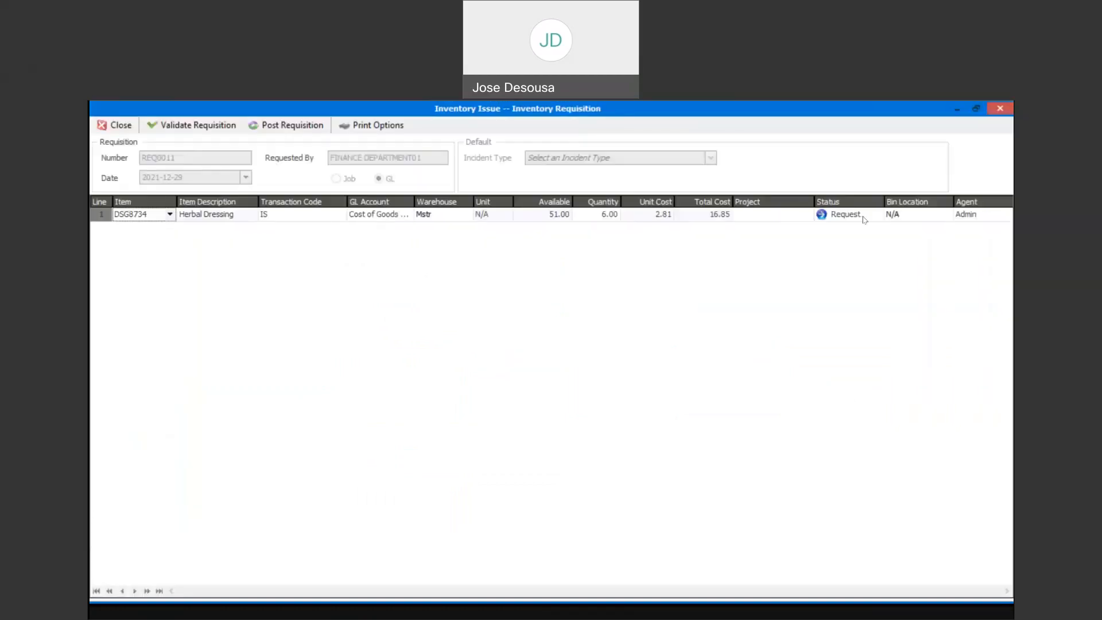
left_click(863, 220)
left_click(860, 242)
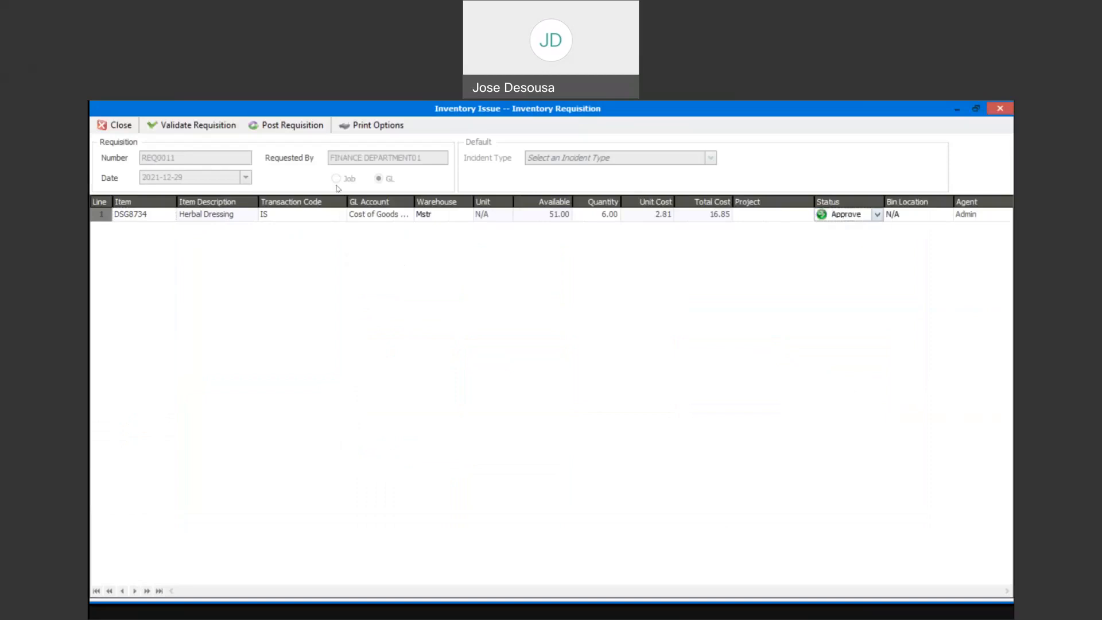
Step: Validate and post the approved finance department requisition without printing the Requisition Report
left_click(220, 132)
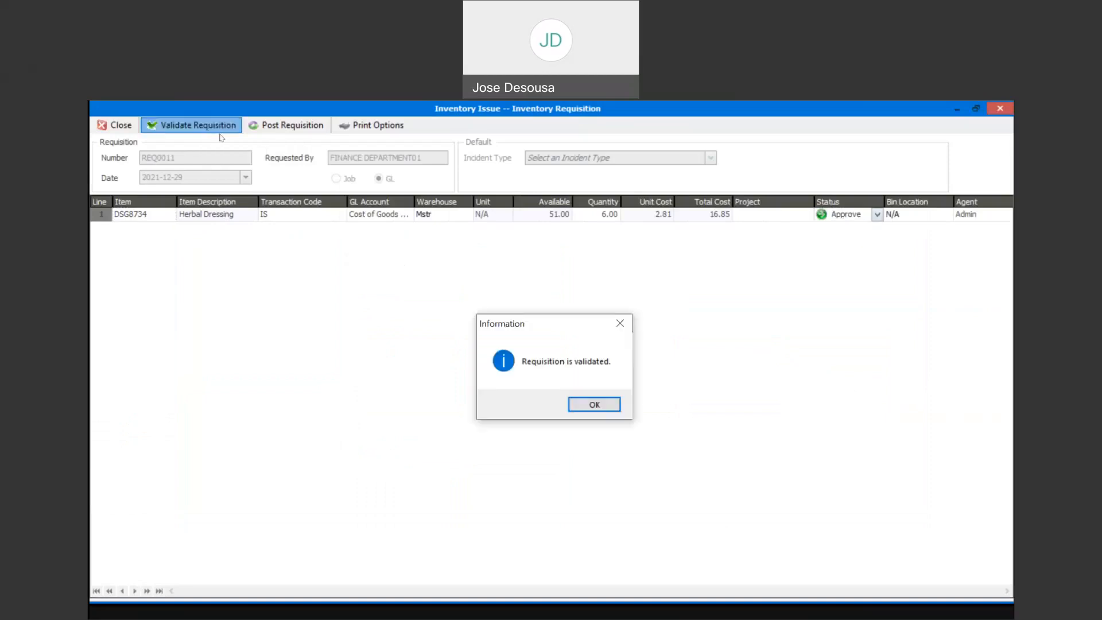
left_click(594, 404)
left_click(286, 126)
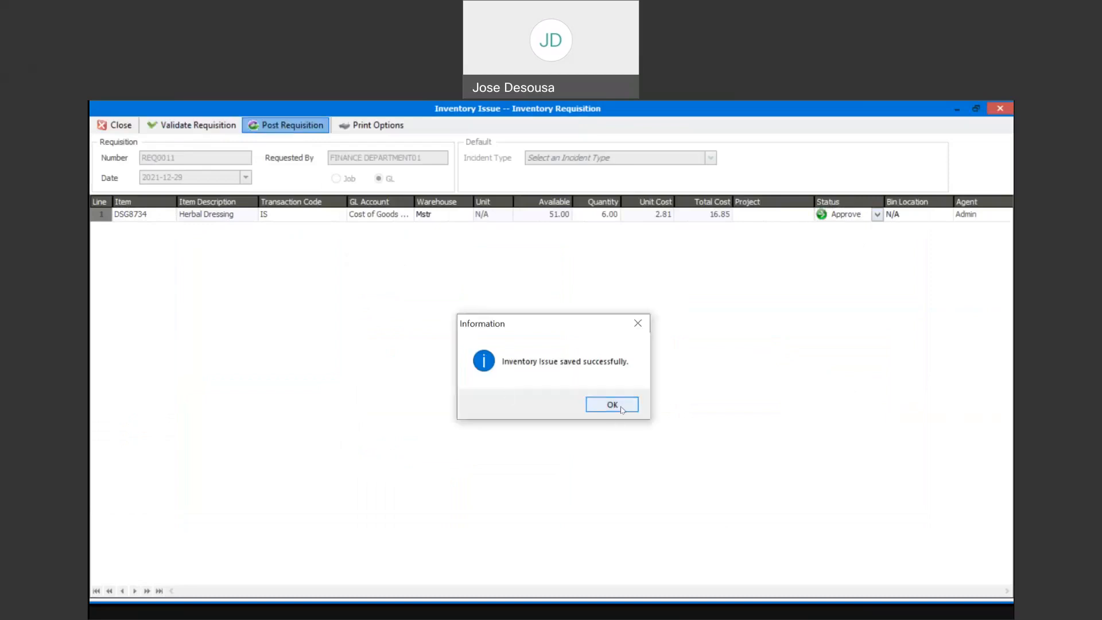
left_click(622, 410)
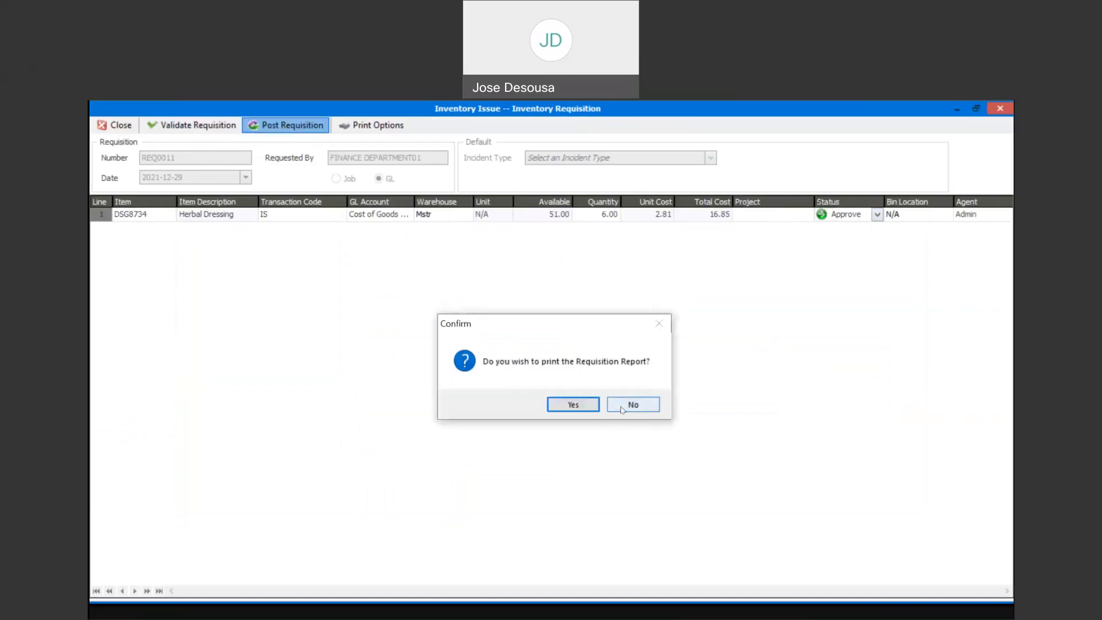
left_click(621, 406)
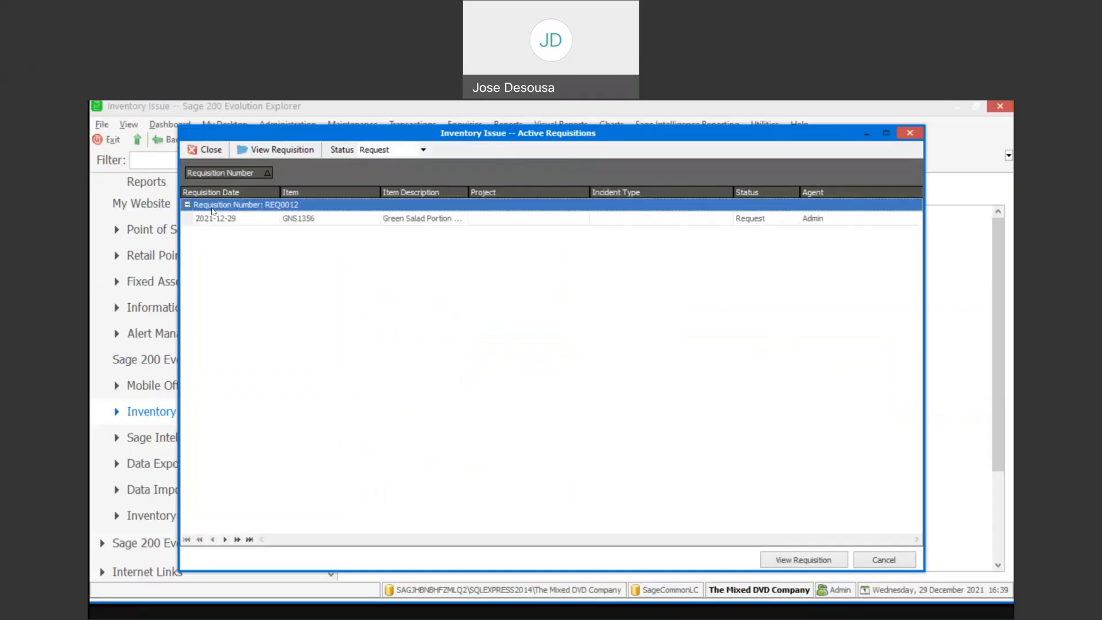
Step: Open the marketing department's Green Salad requisition from Active Requisitions and set its line status to Approve
left_click(249, 222)
left_click(784, 560)
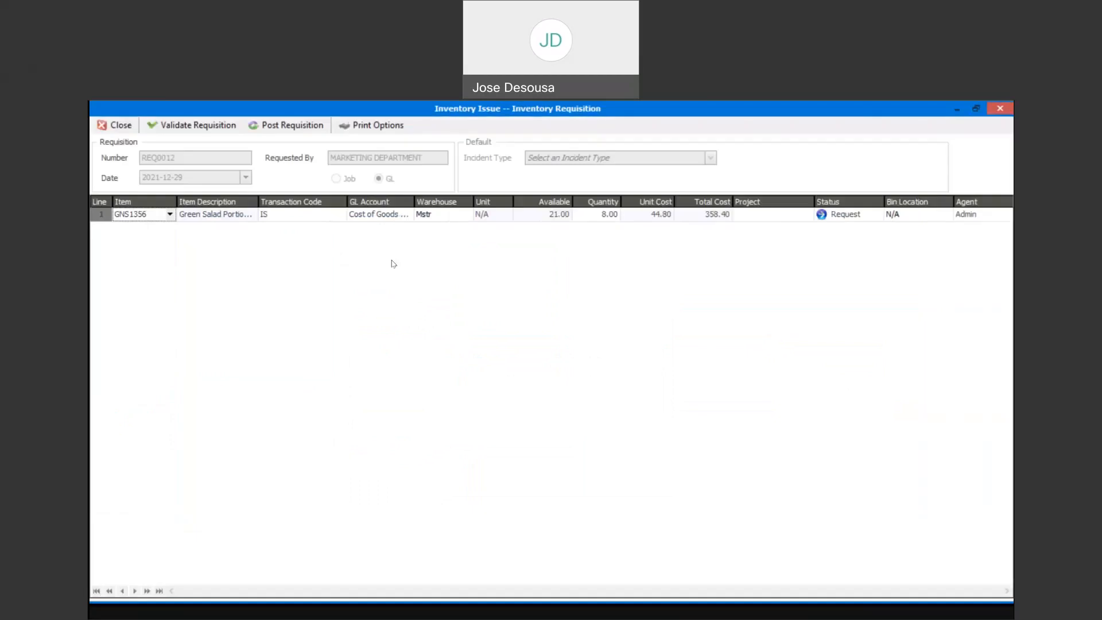
left_click(861, 215)
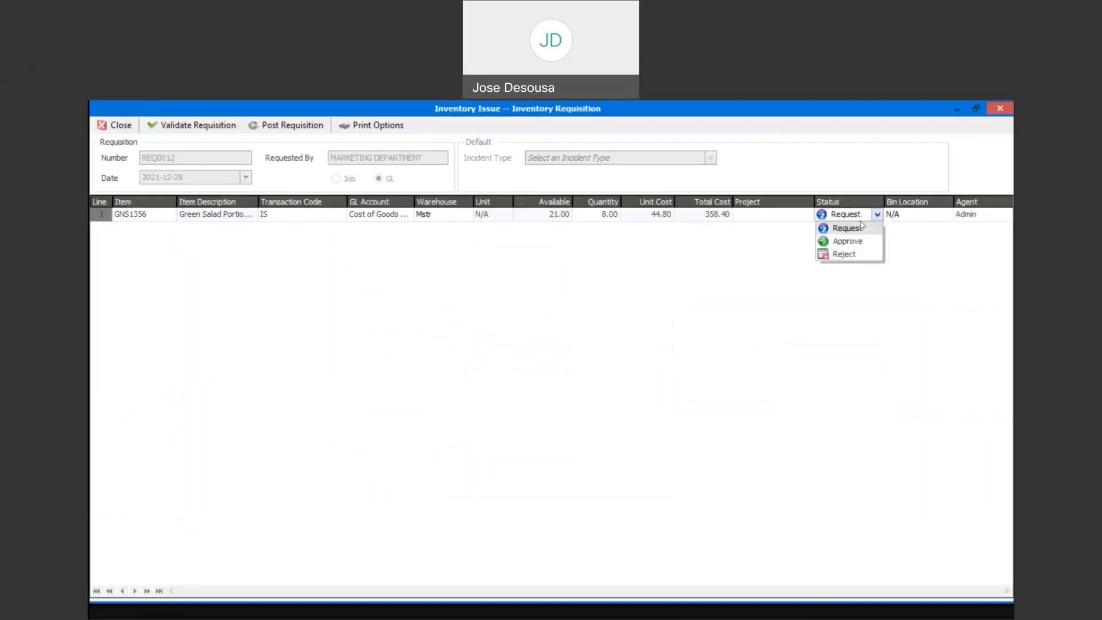
left_click(847, 241)
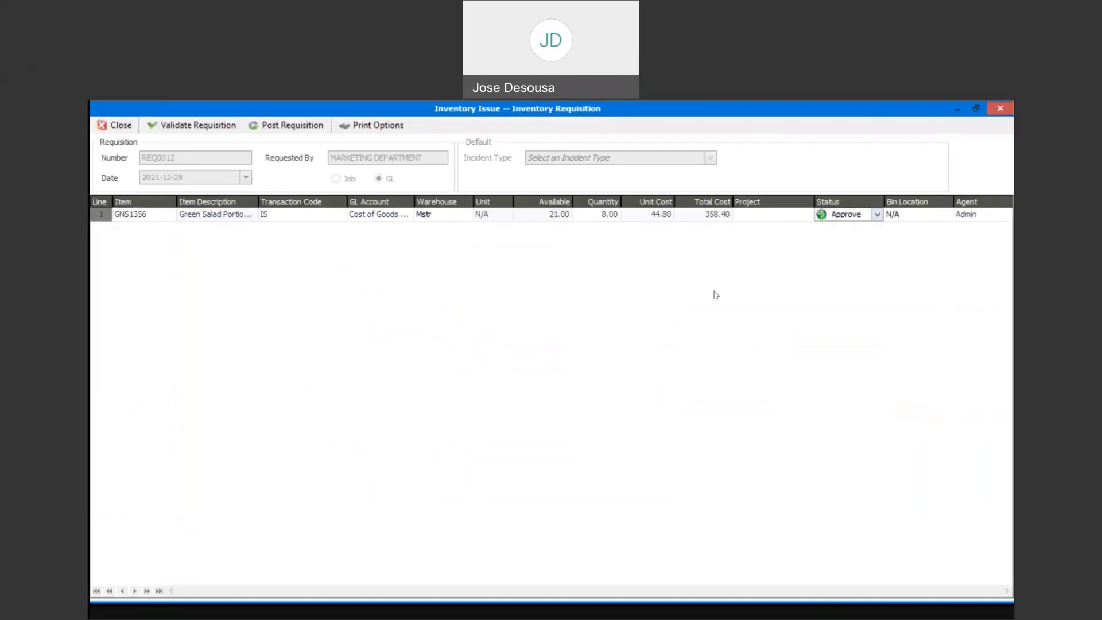
Step: Validate and post the approved marketing department requisition without printing the report, and close Active Requisitions
left_click(218, 132)
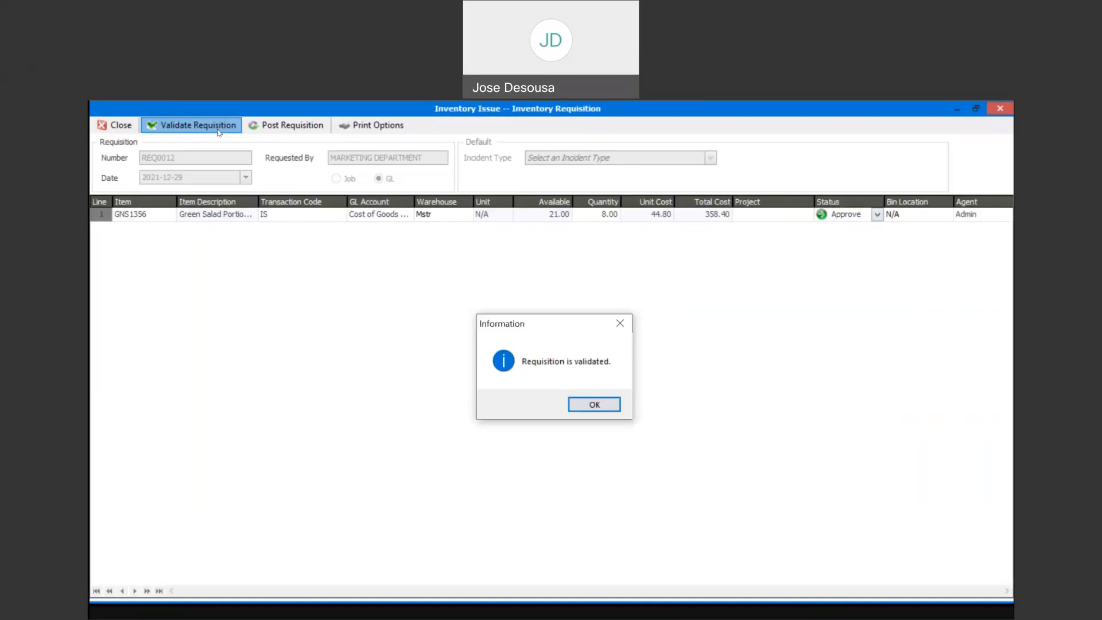
left_click(578, 401)
left_click(309, 130)
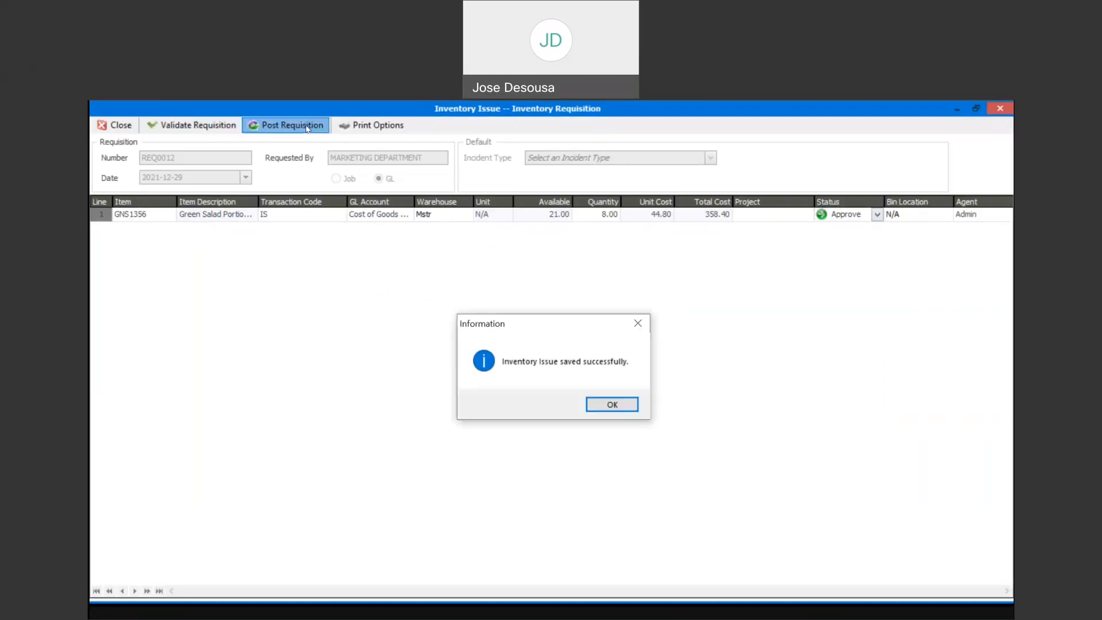
left_click(616, 406)
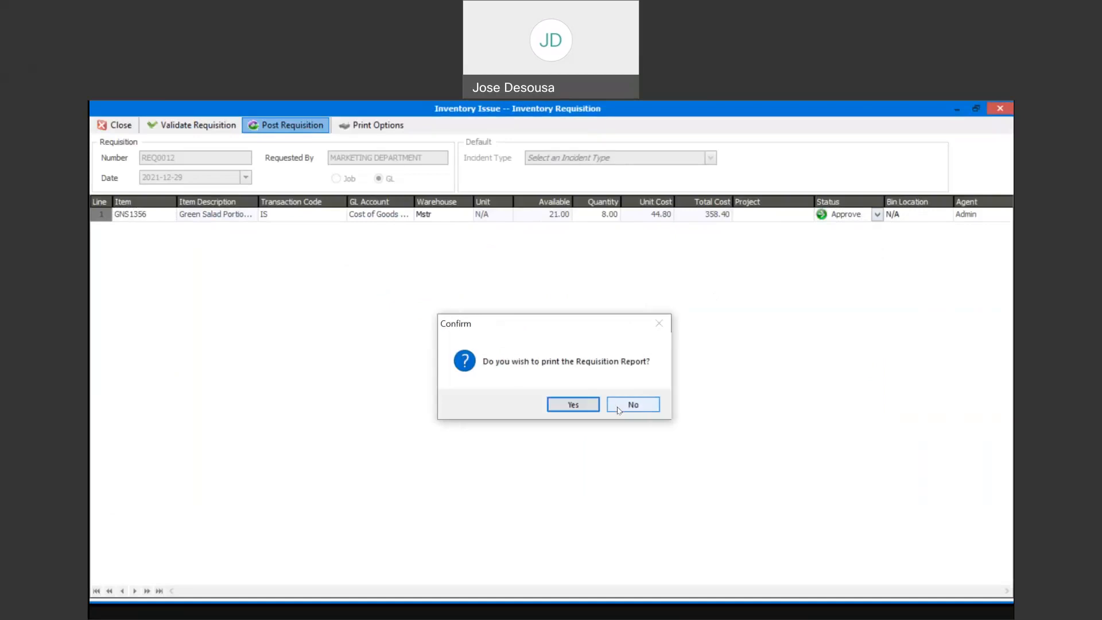
left_click(618, 410)
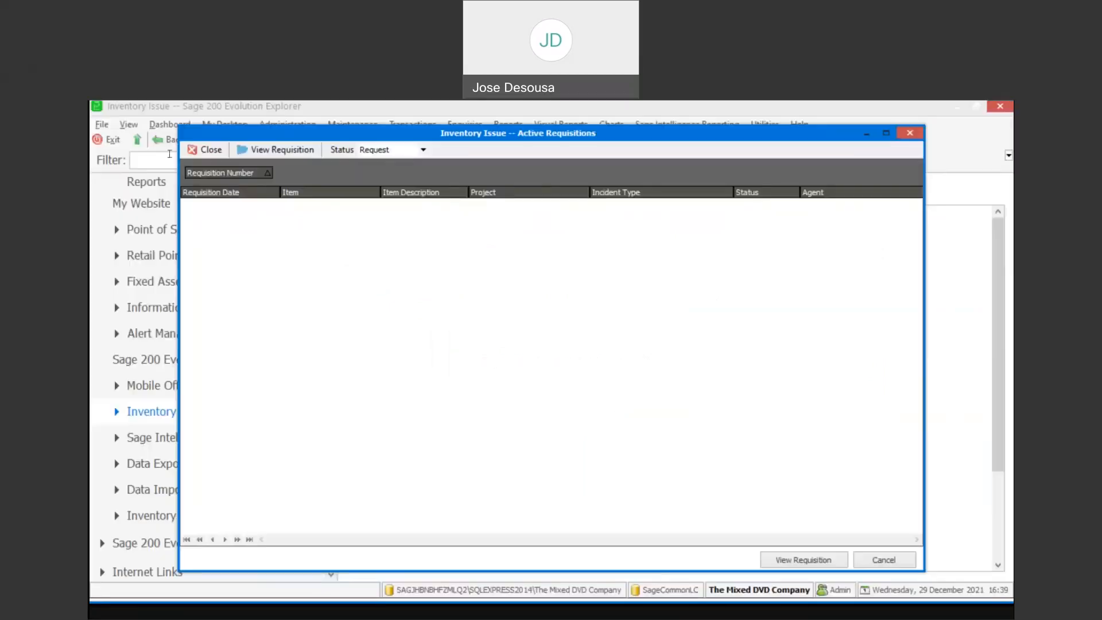
left_click(193, 150)
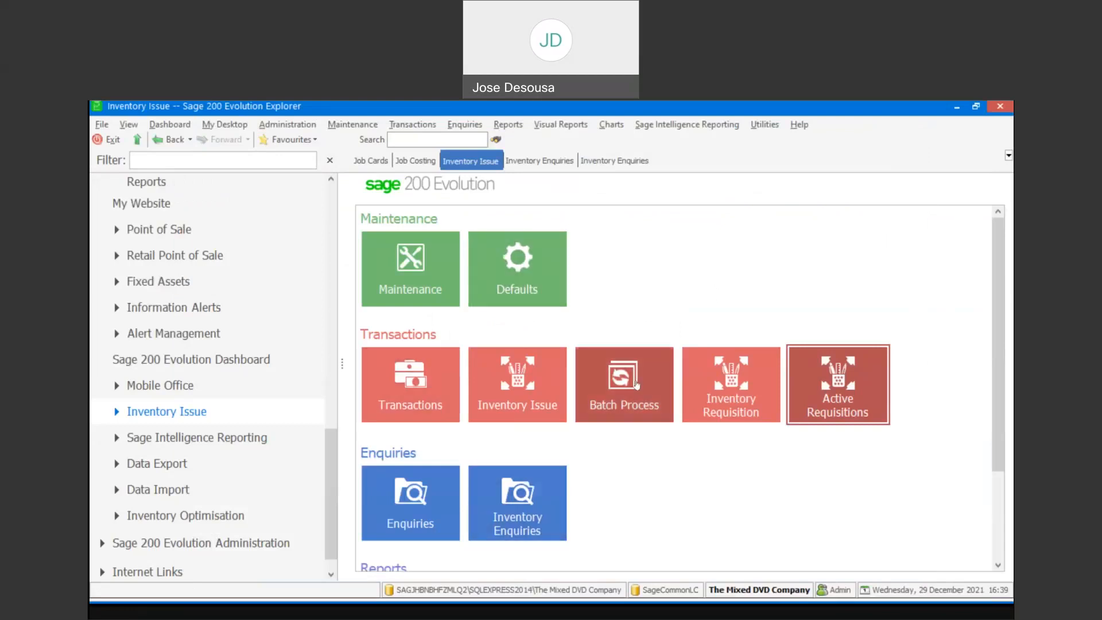
Step: In Batch Process, find the inventory issues of type All with issue date 2021-12-29
left_click(638, 385)
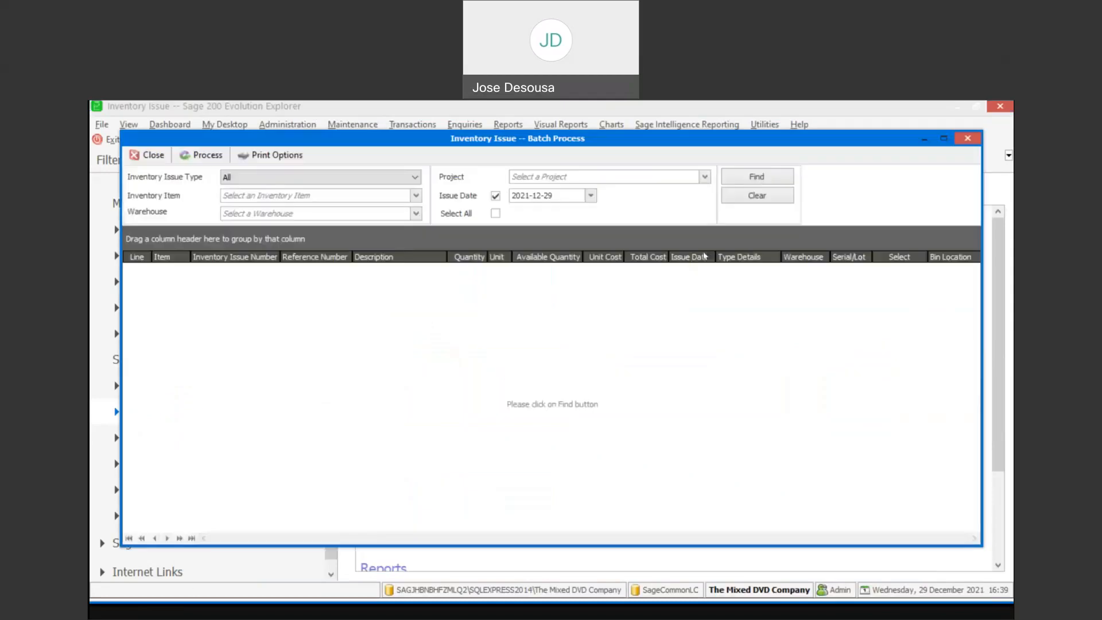
left_click(415, 179)
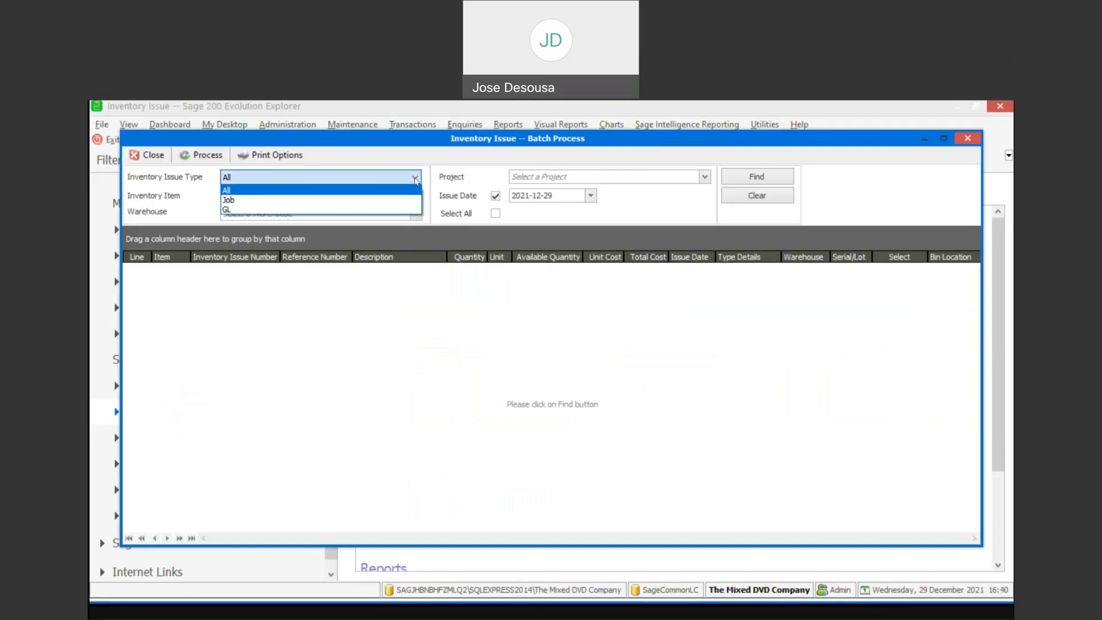
left_click(232, 191)
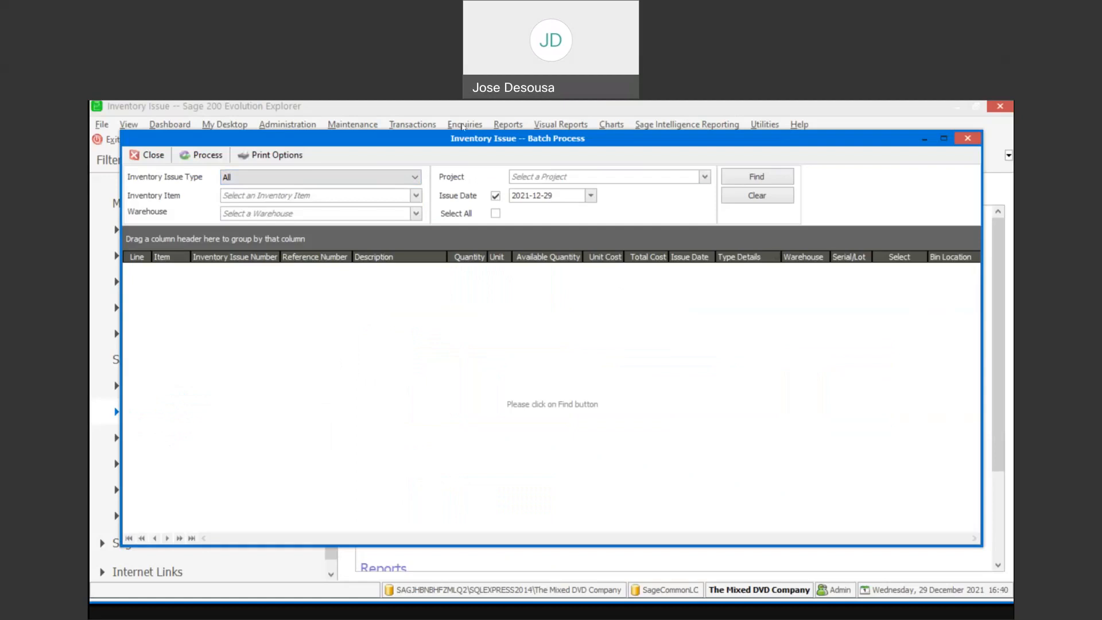
left_click(733, 180)
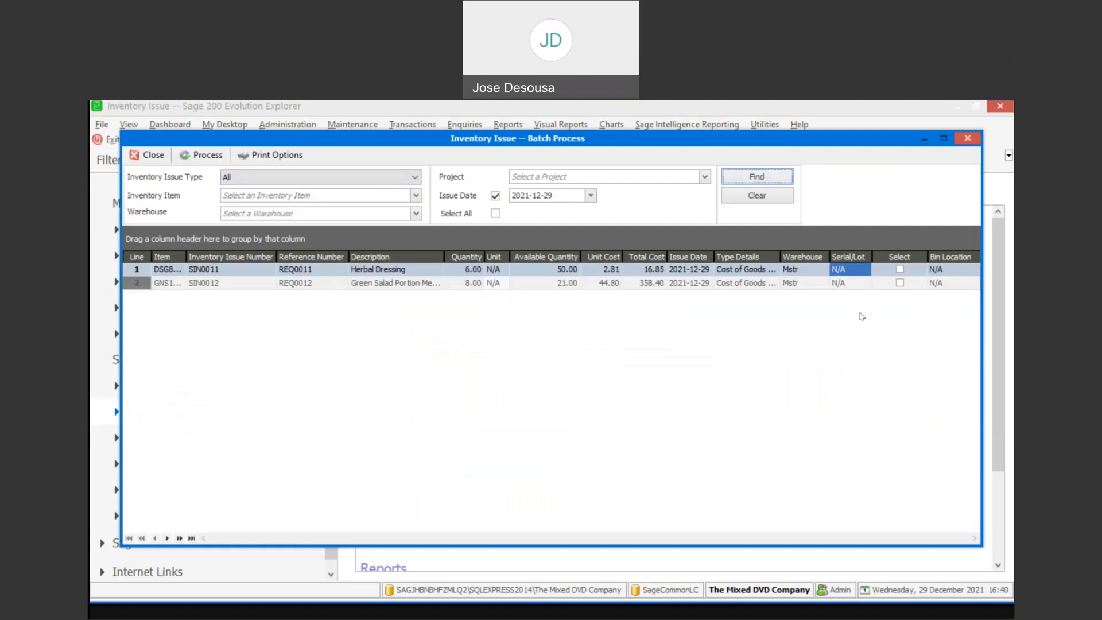
Step: Select the Herbal Dressing and Green Salad Portion Medium lines, process them as a batch and review the Inventory Issue Batch report
left_click(899, 269)
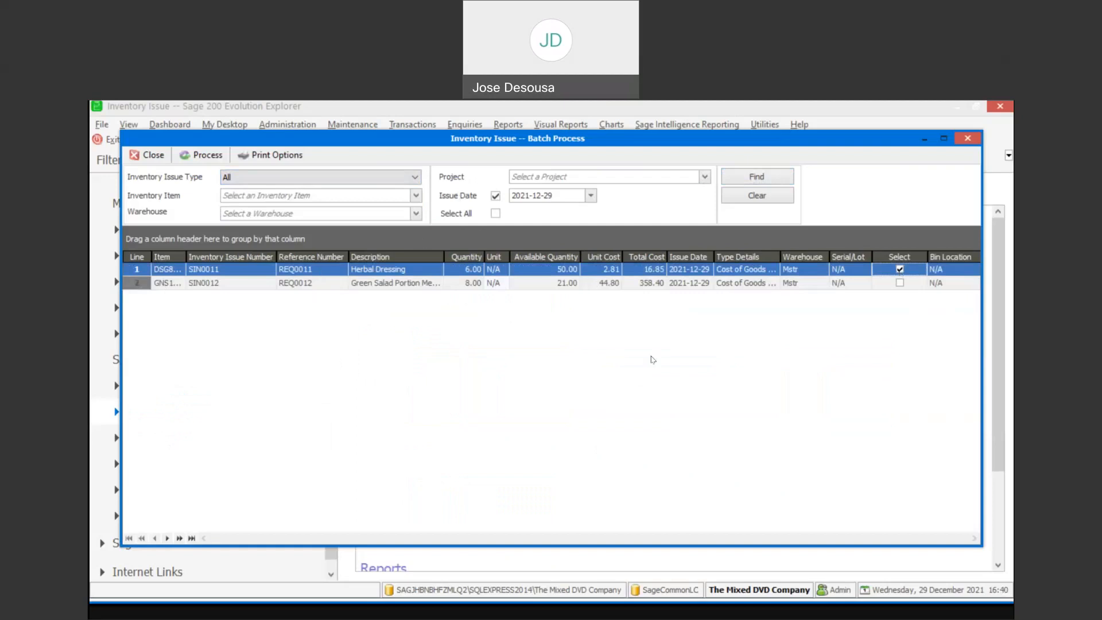
left_click(899, 283)
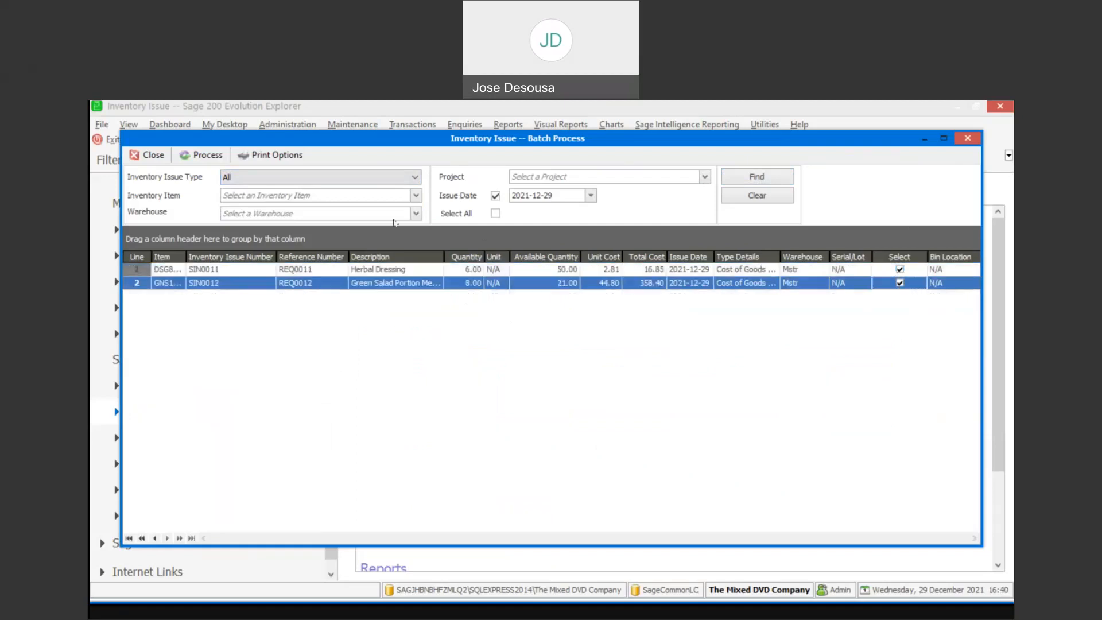
left_click(198, 153)
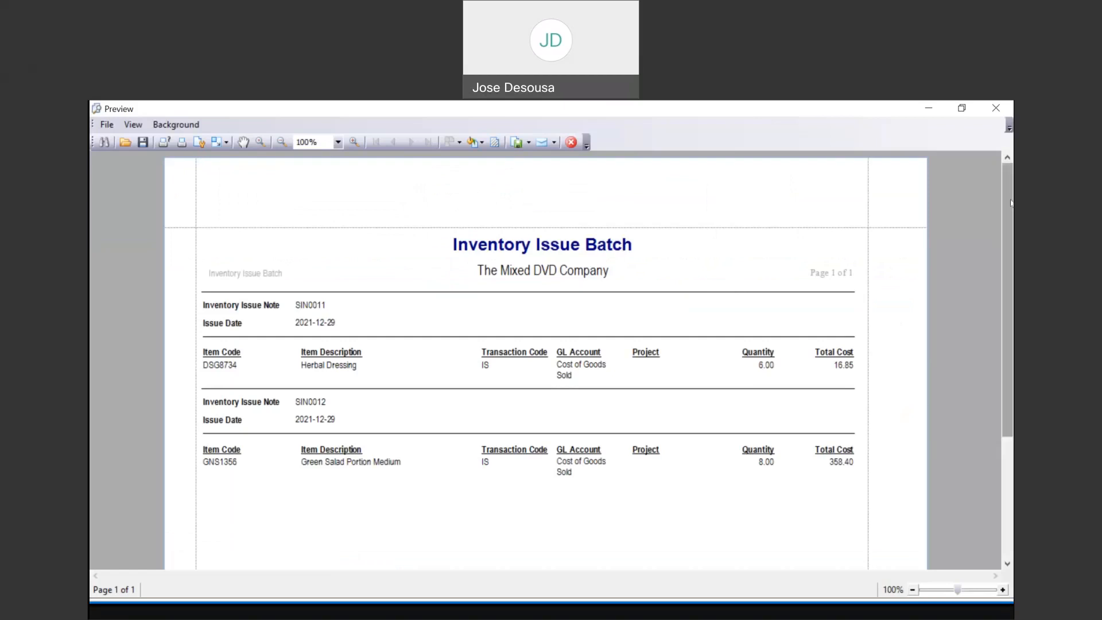
scroll(970, 201, "down", 1)
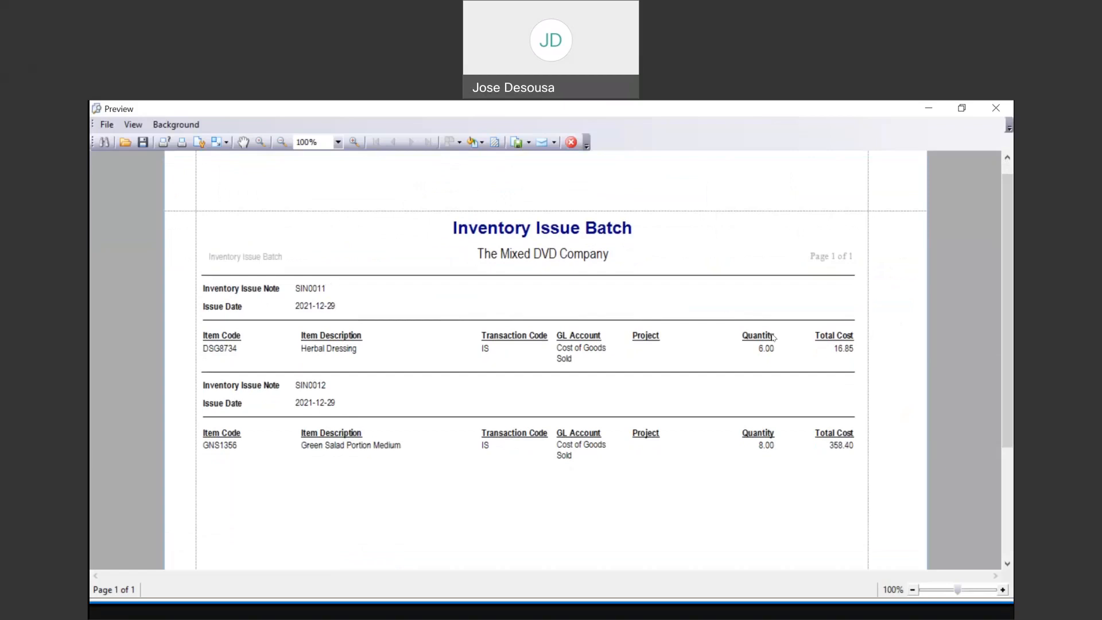
left_click_drag(1011, 277, 1012, 329)
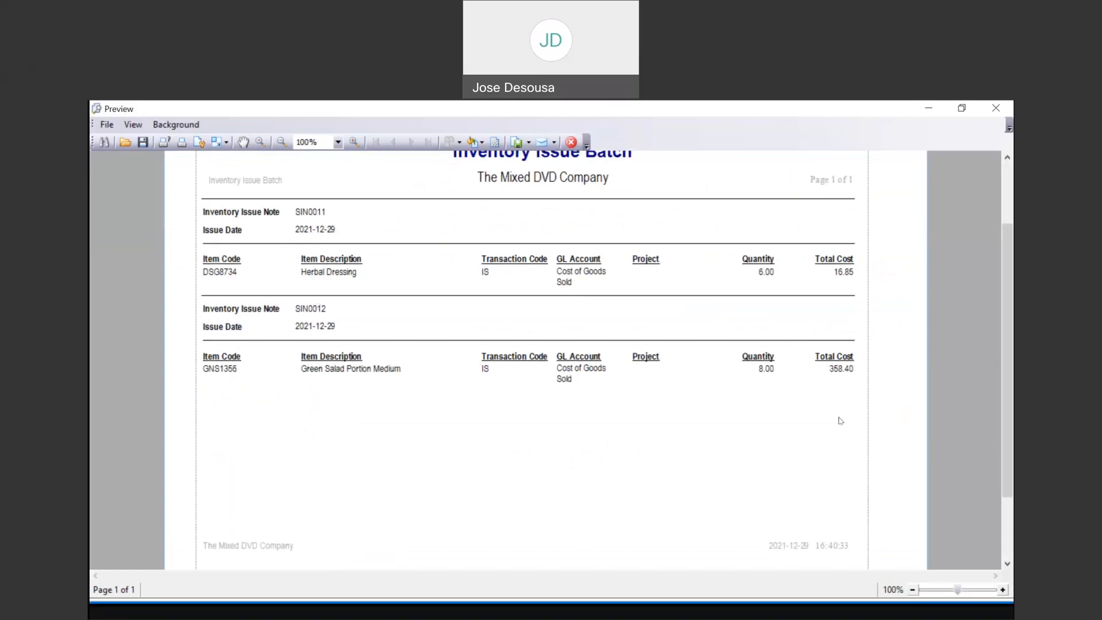
Step: Check the Inventory Issue Batch report from its heading, then close the report preview and the Batch Process window
left_click_drag(1011, 342, 1013, 266)
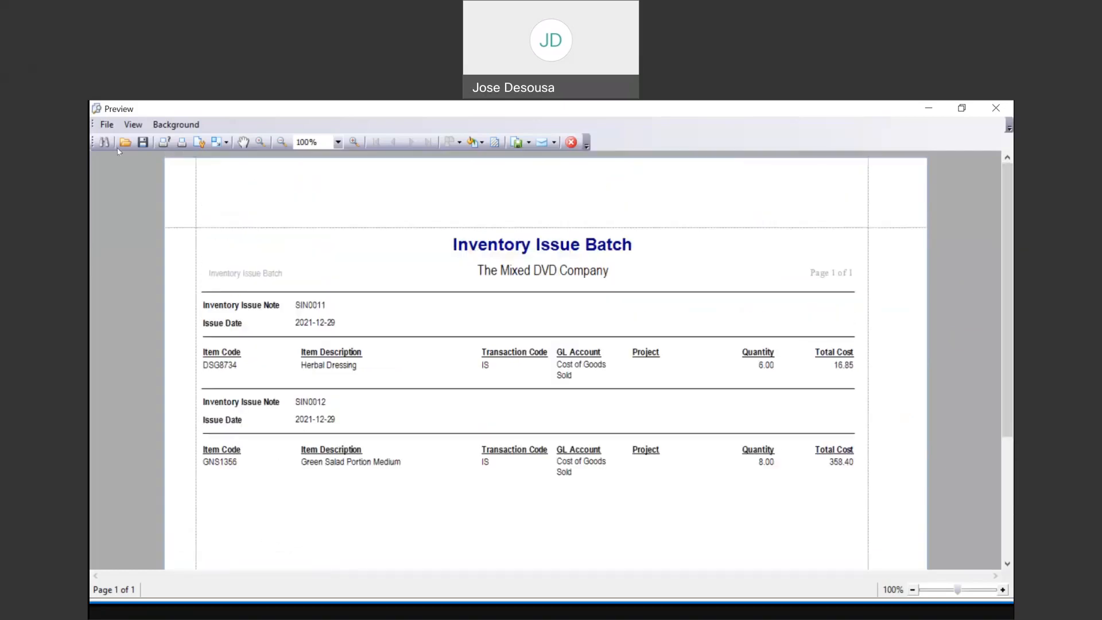
left_click(107, 127)
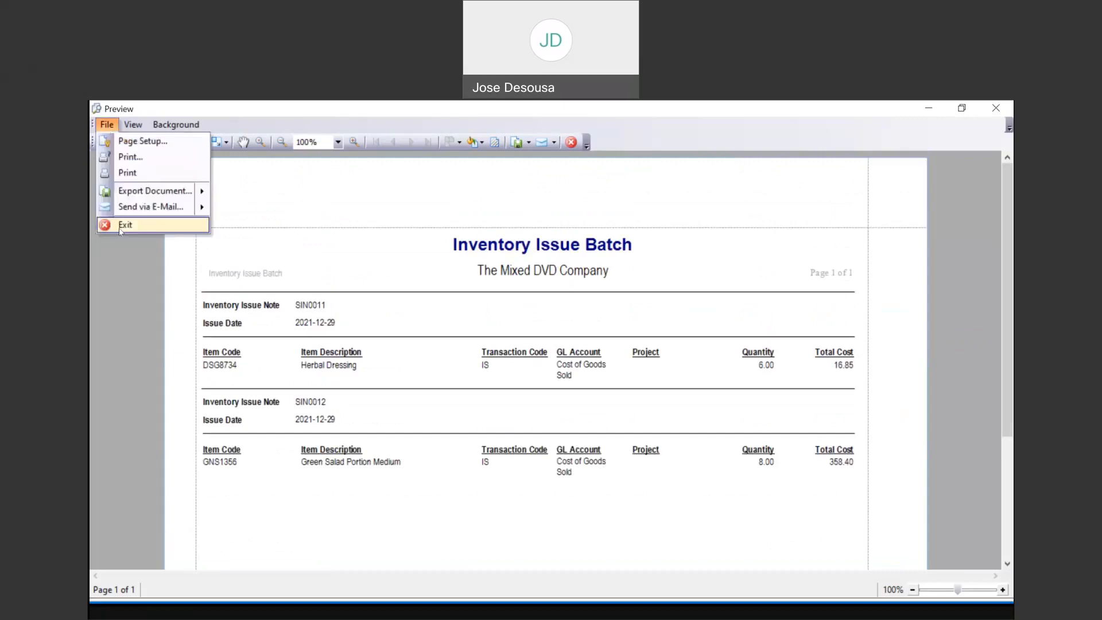
left_click(120, 228)
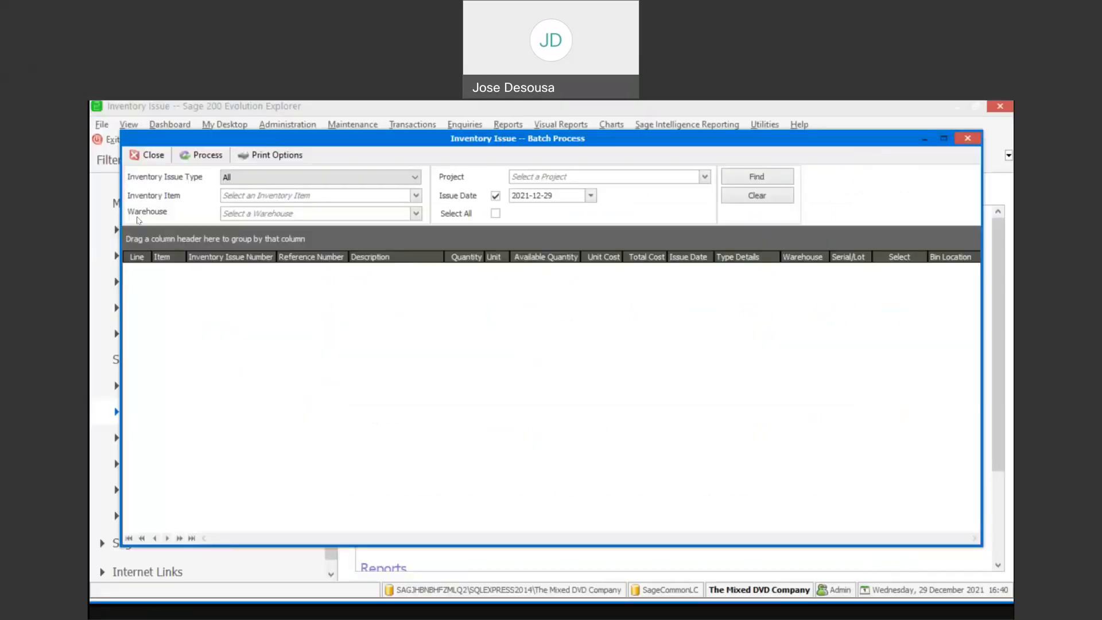
left_click(150, 155)
left_click(227, 497)
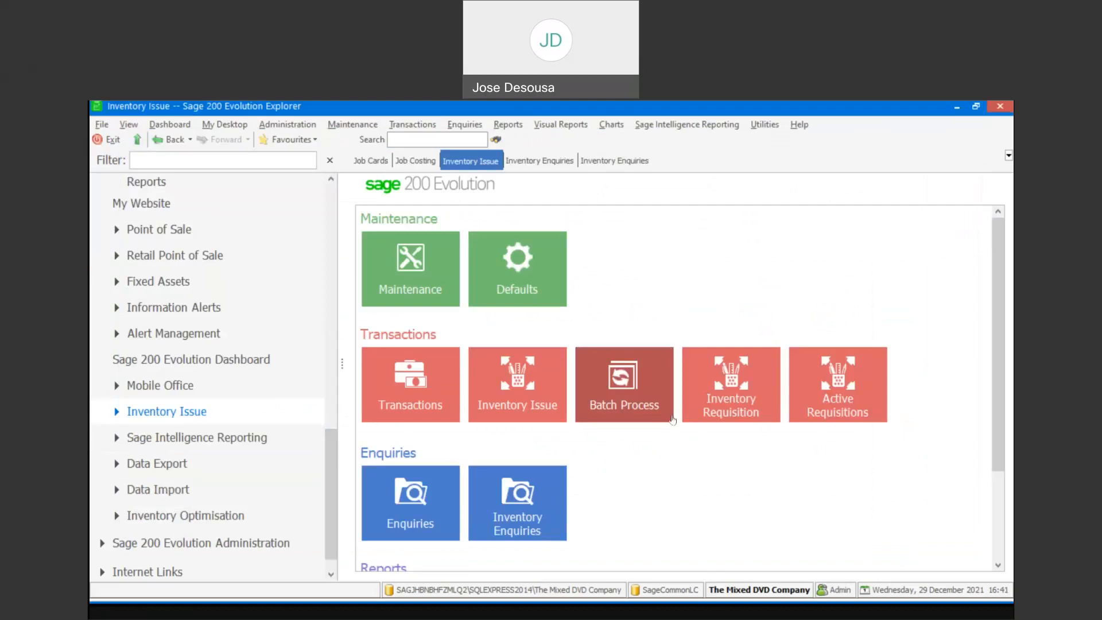
left_click(671, 419)
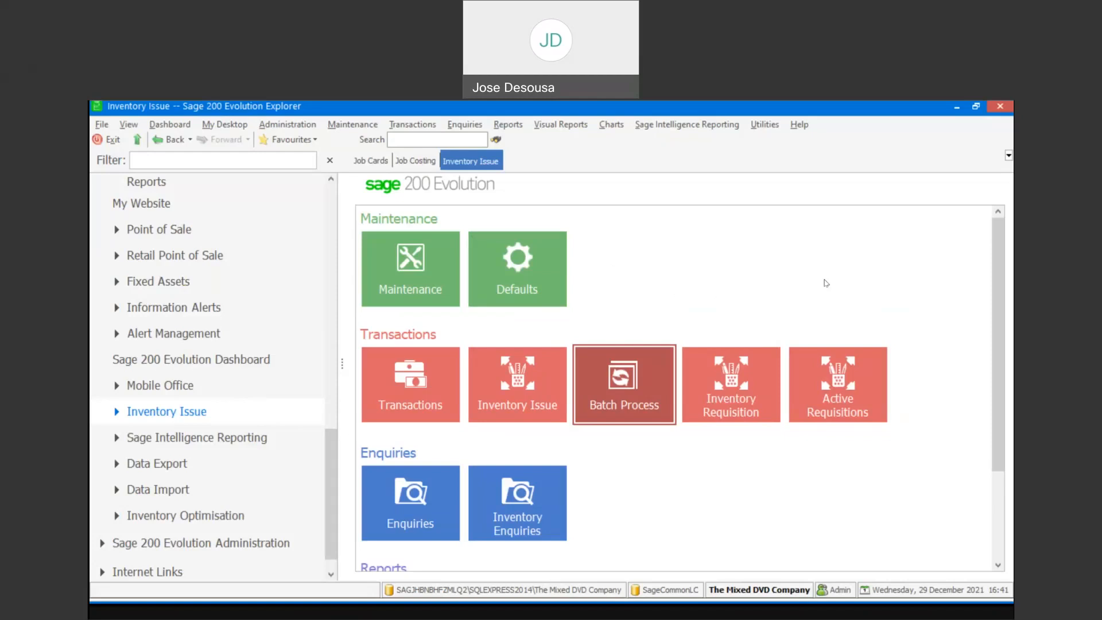
Step: View the Inventory Enquiries for item AAA with status All and issue date 2021-12-29, and close the enquiry
left_click_drag(1001, 309, 1001, 360)
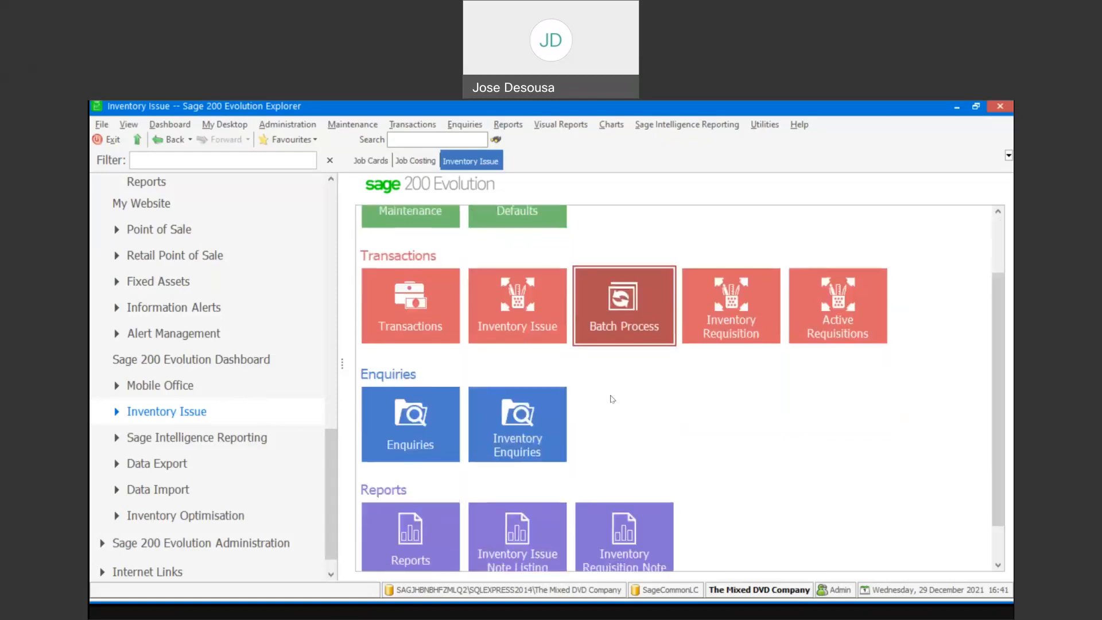
left_click(521, 429)
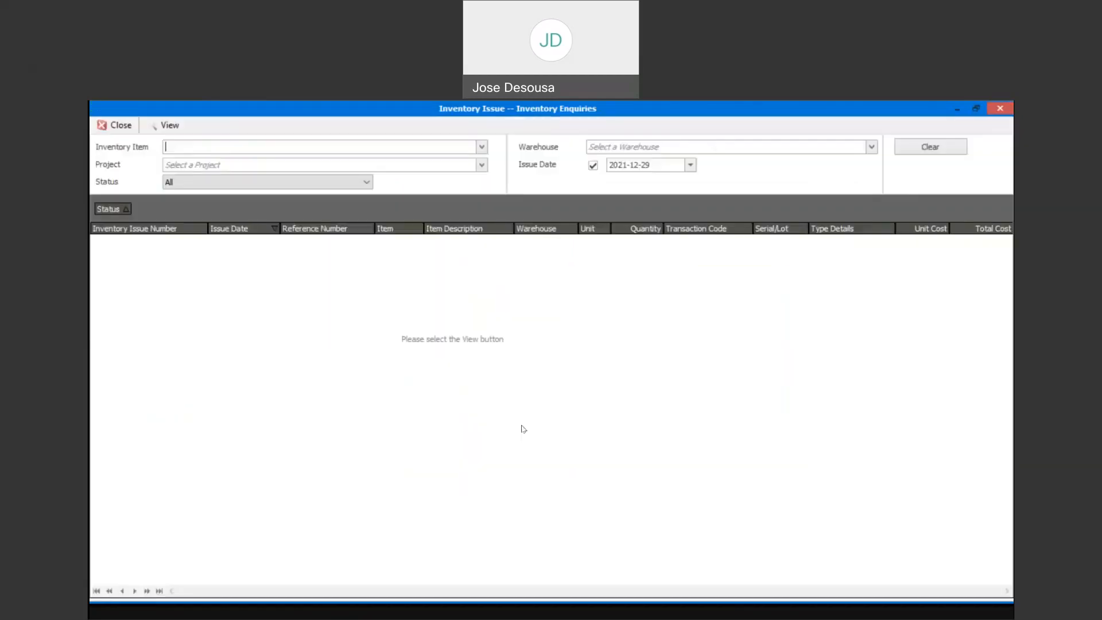
left_click(482, 147)
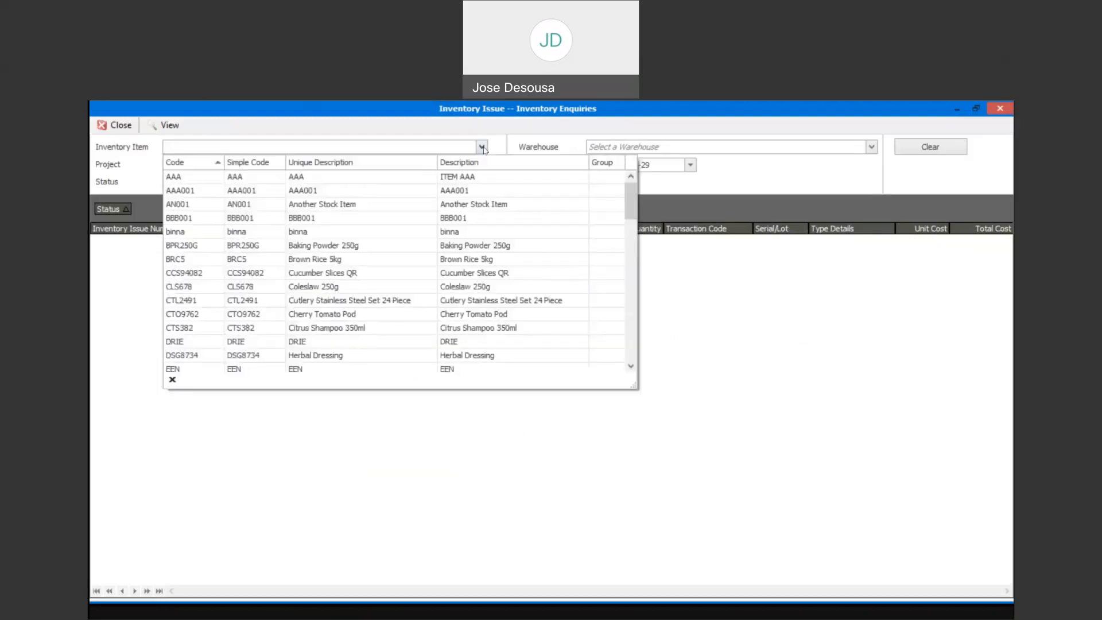
left_click(457, 179)
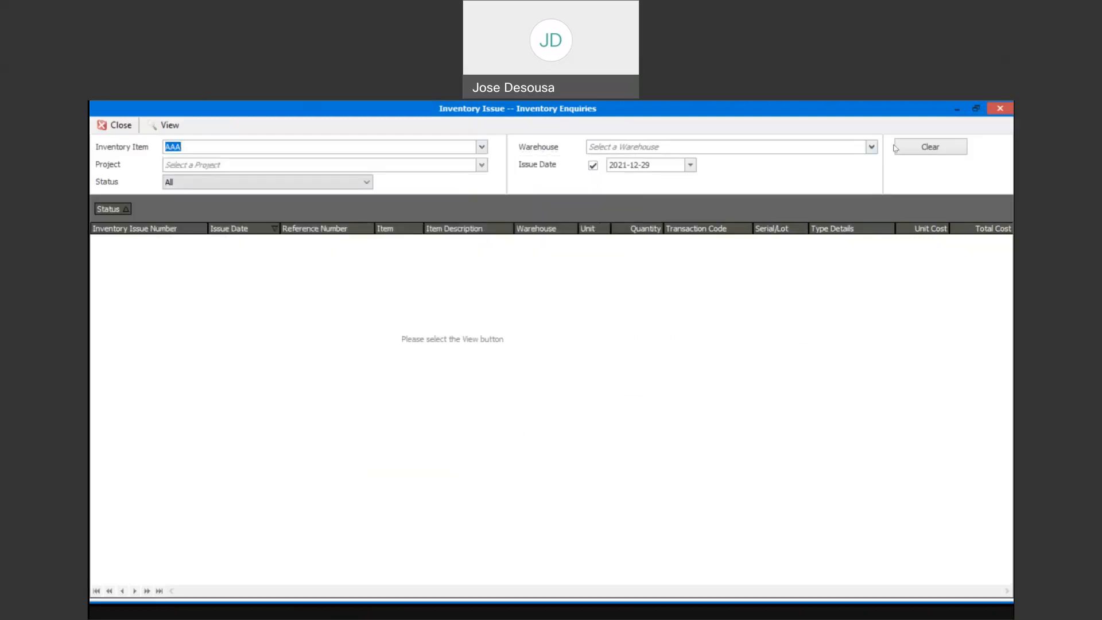
left_click(172, 126)
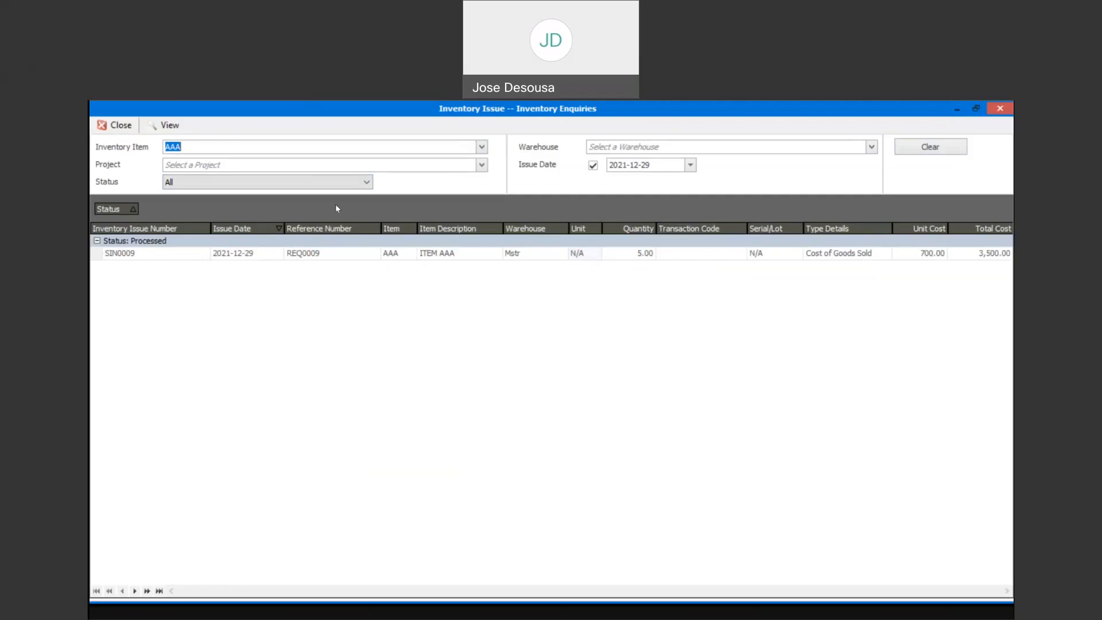
left_click(121, 125)
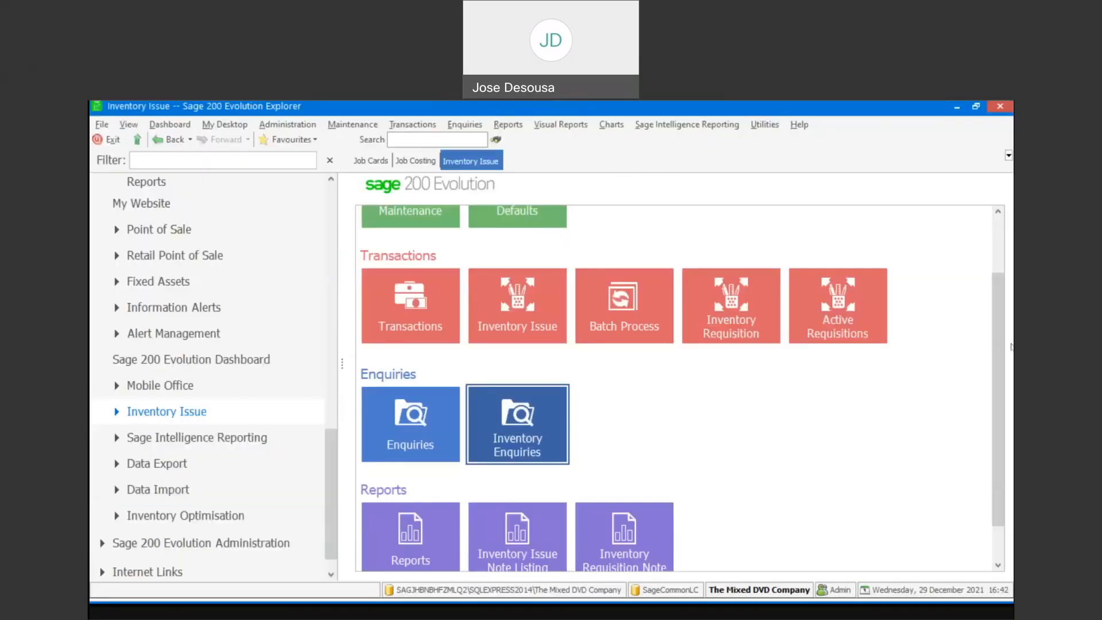
Step: Preview the Inventory Requisition Note report for requisition REQ0010 with attribute detail shown, and close the preview and report window
scroll(711, 542, "down", 1)
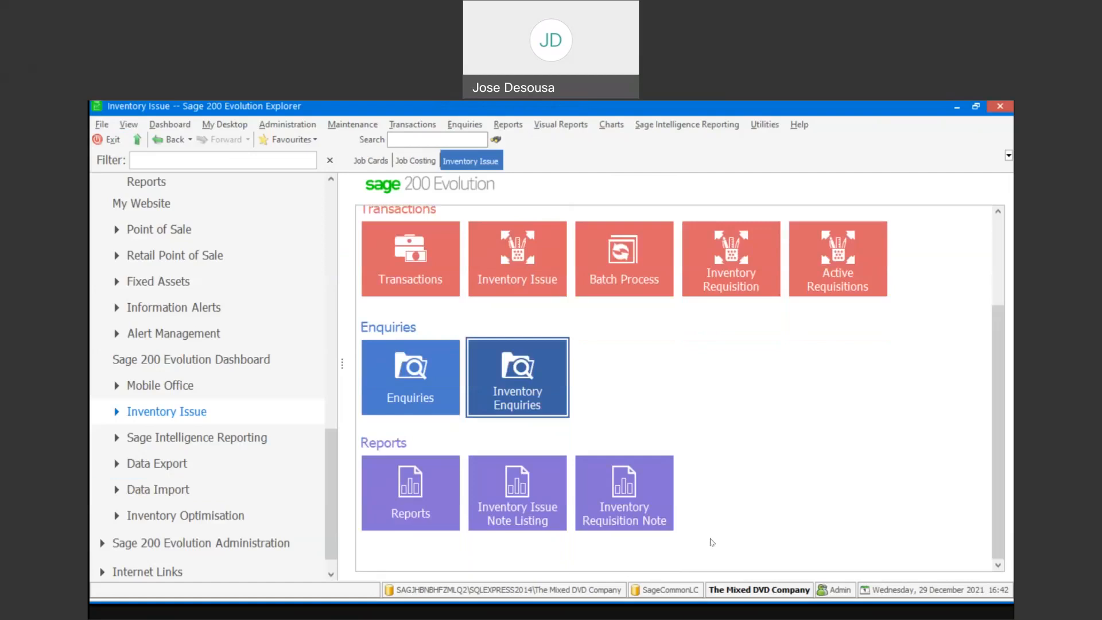
left_click(624, 497)
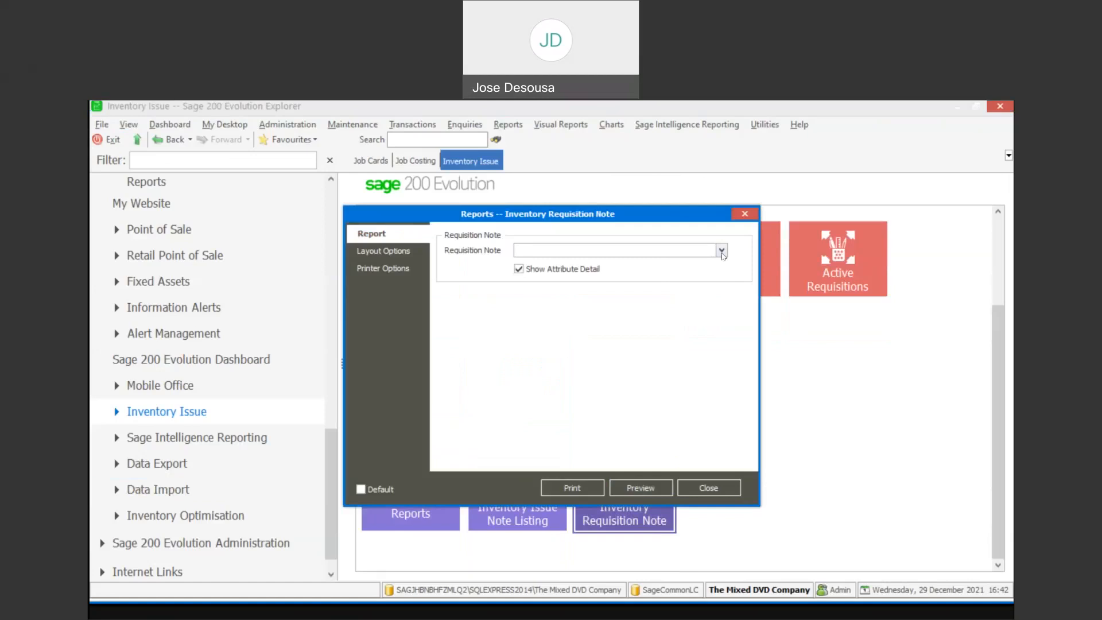
left_click(722, 253)
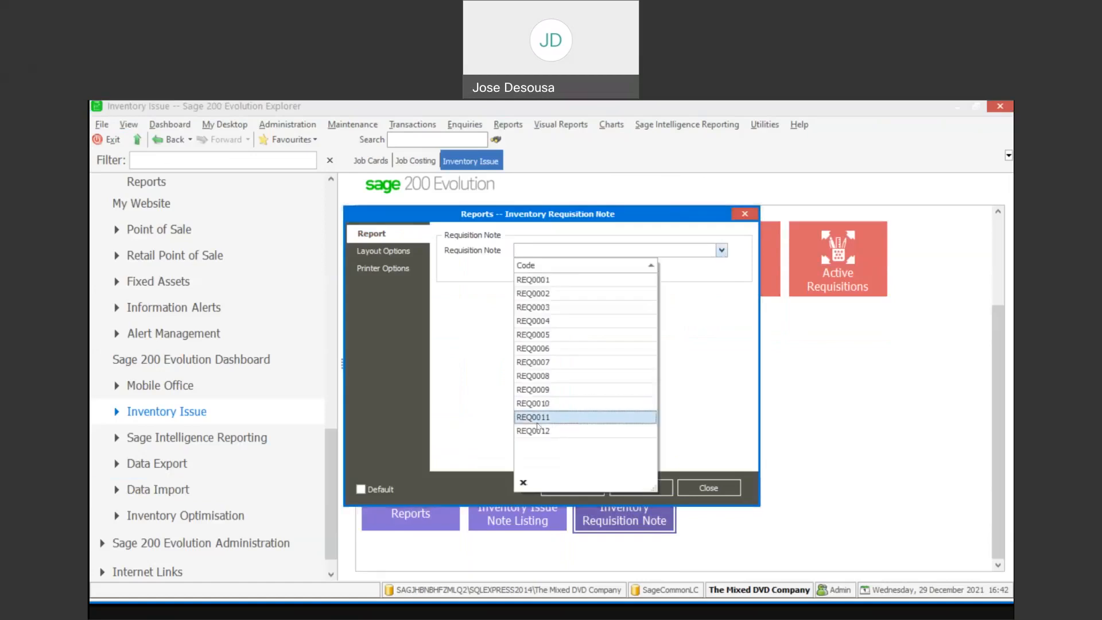
left_click(548, 405)
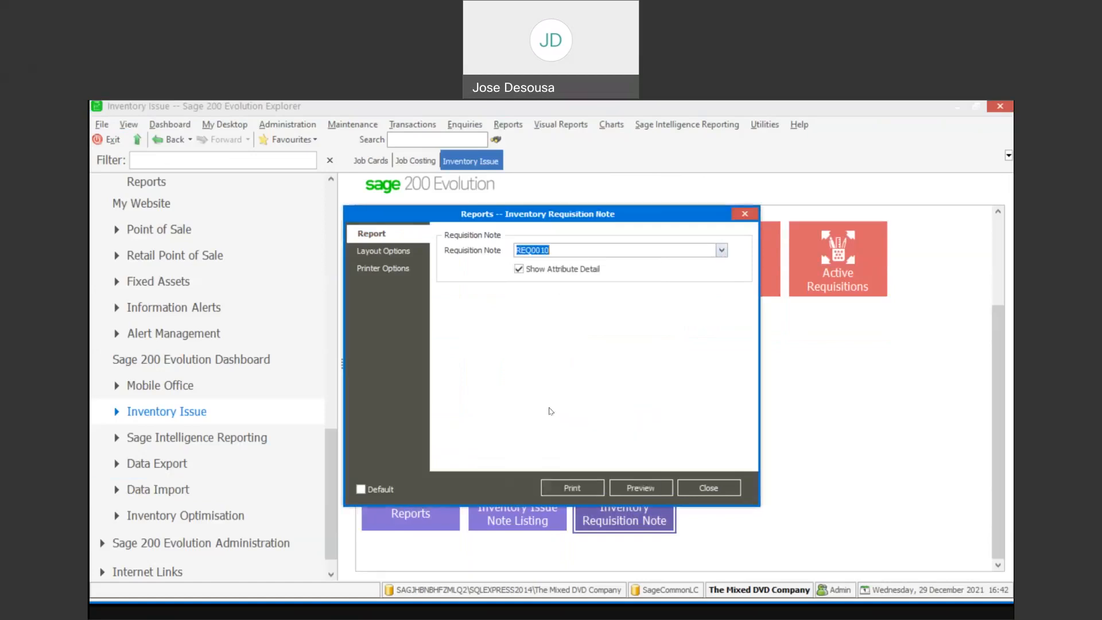
left_click(654, 486)
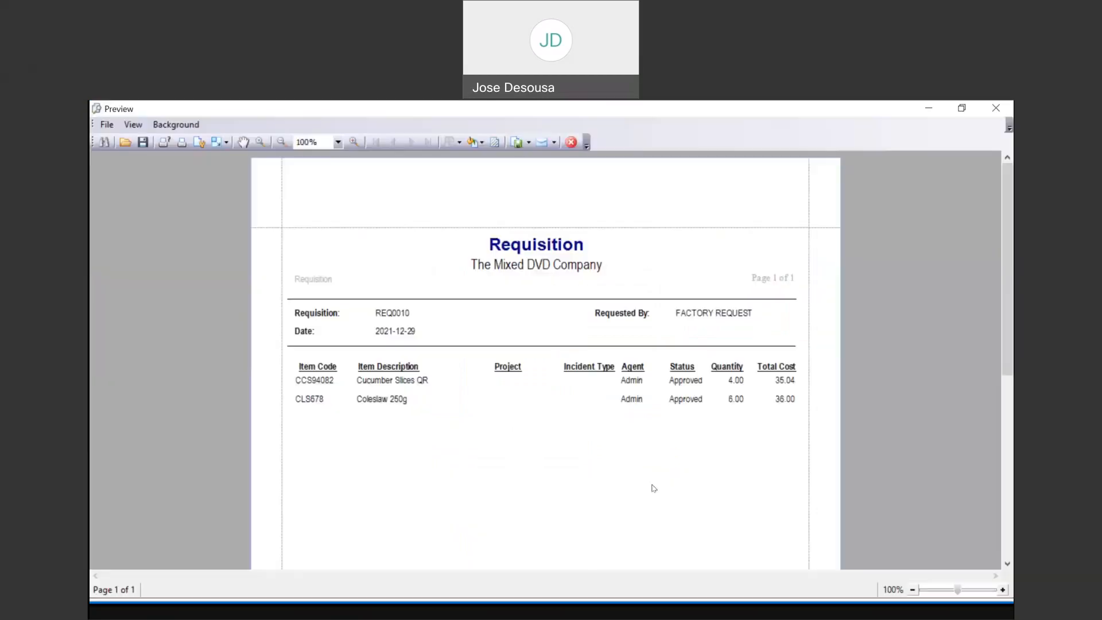
mouse_move(1012, 220)
left_mouse_down()
mouse_move(1013, 372)
mouse_move(1013, 219)
left_mouse_up()
left_click(107, 125)
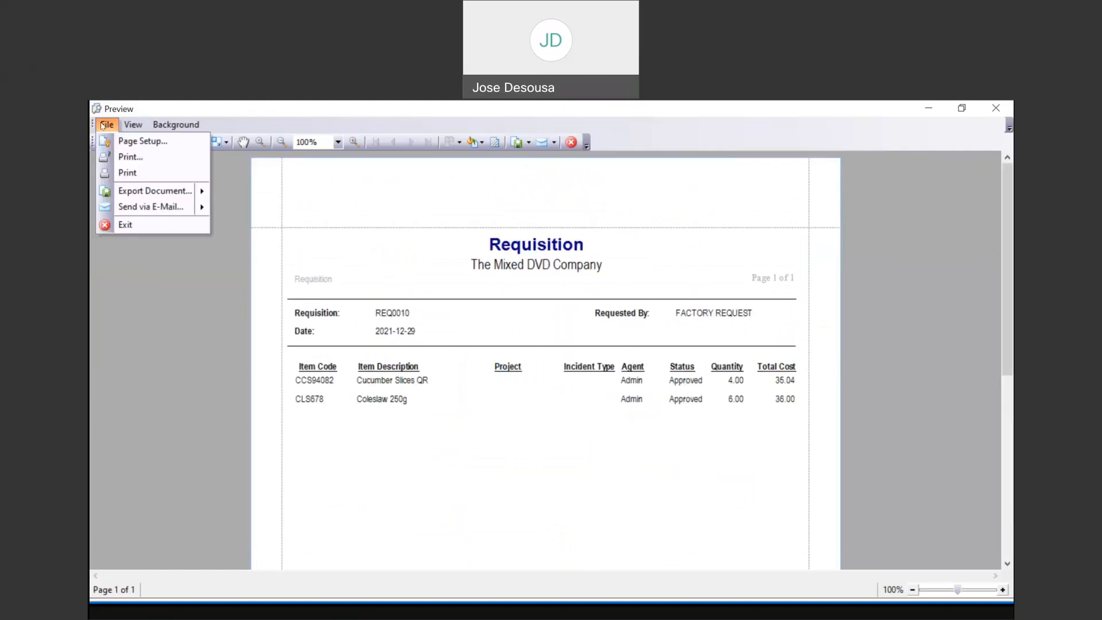
left_click(124, 230)
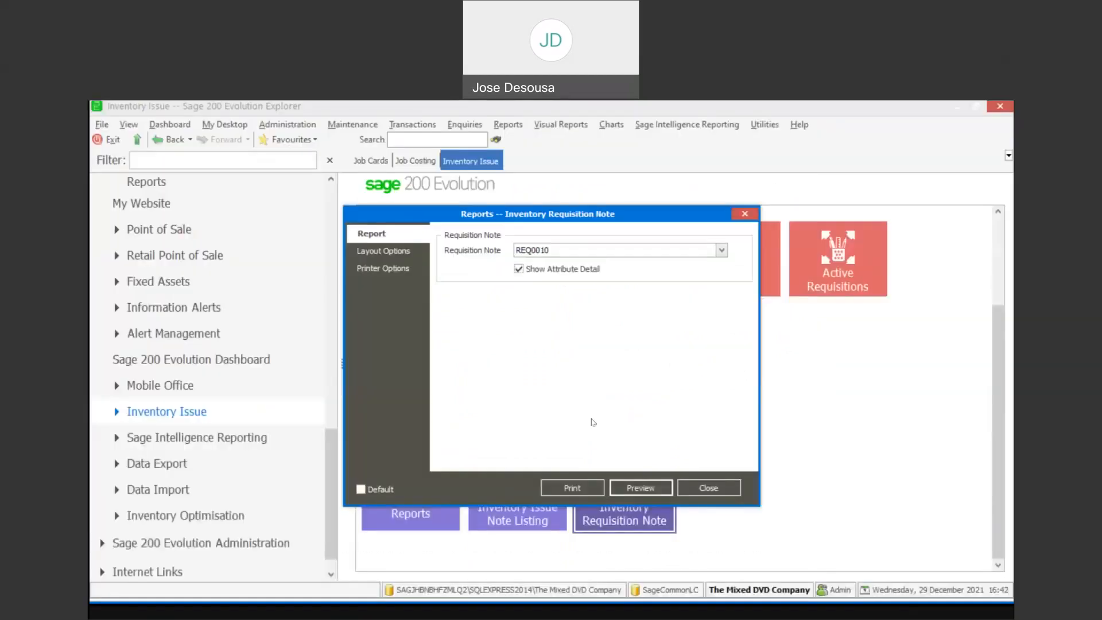
left_click(699, 490)
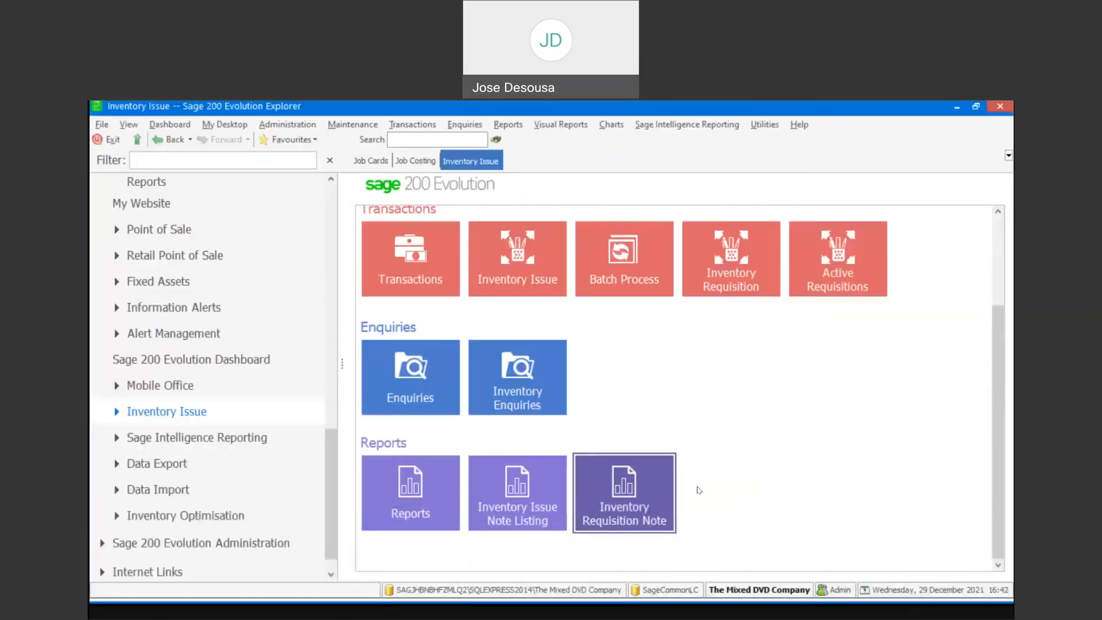
Step: Preview the Inventory Issue Note Listing for issue dates from 2021-12-29 to 2021-12-29, and close the preview and report window
left_click(511, 503)
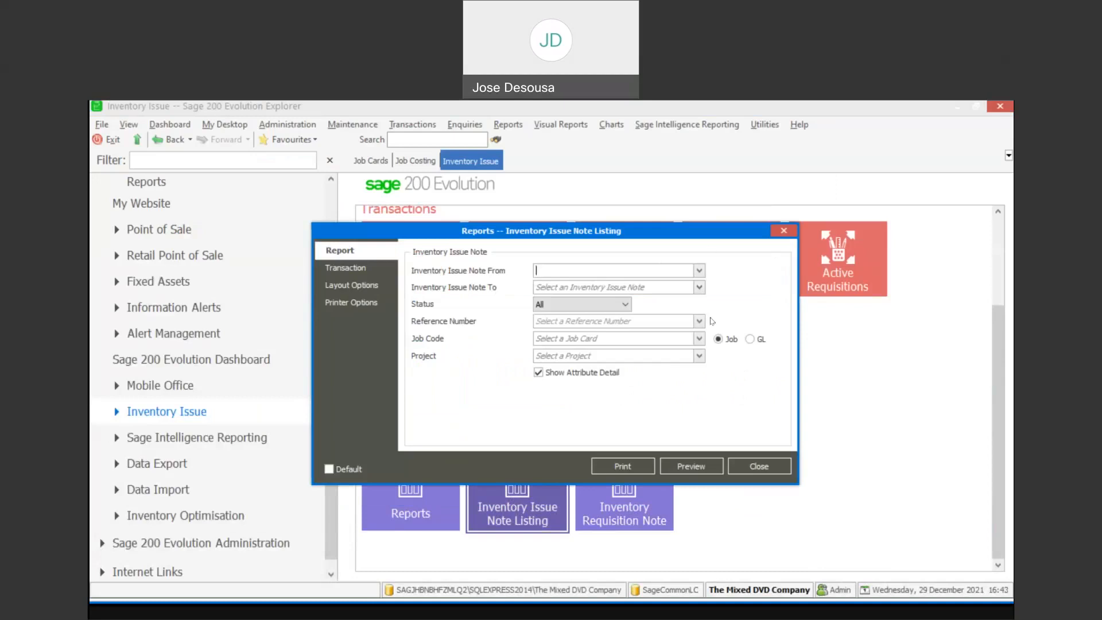
left_click(750, 338)
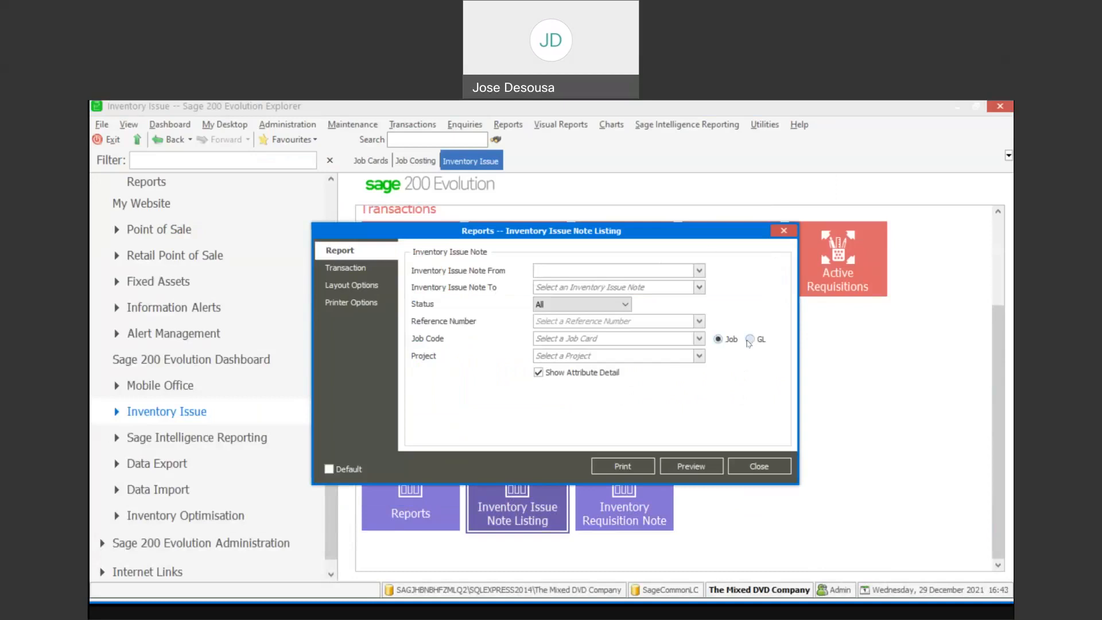
left_click(362, 268)
left_click(457, 272)
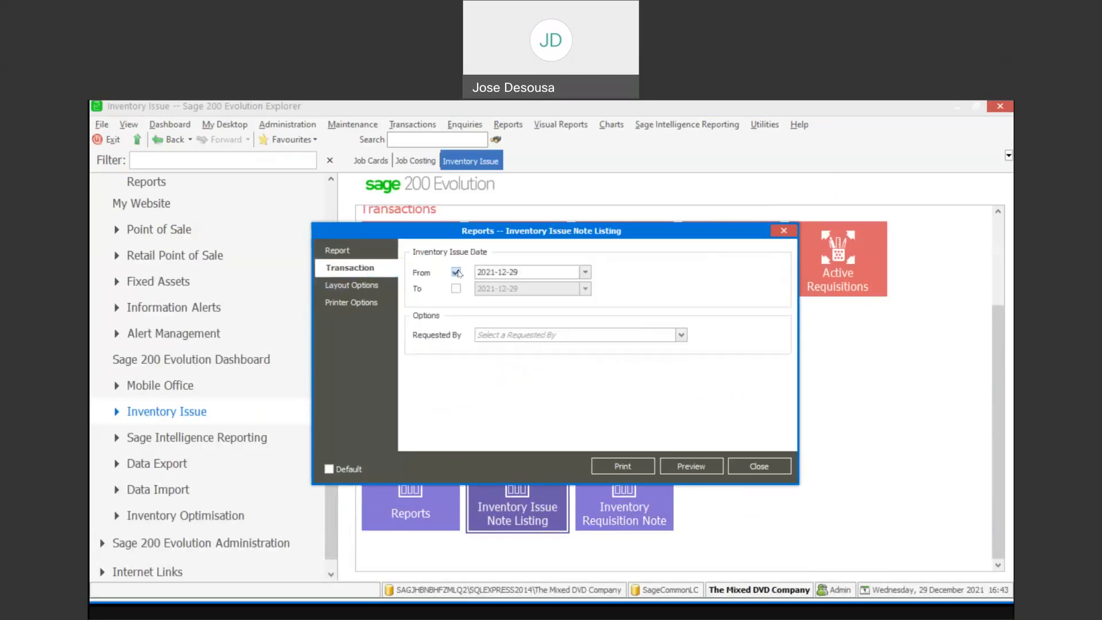
left_click(456, 289)
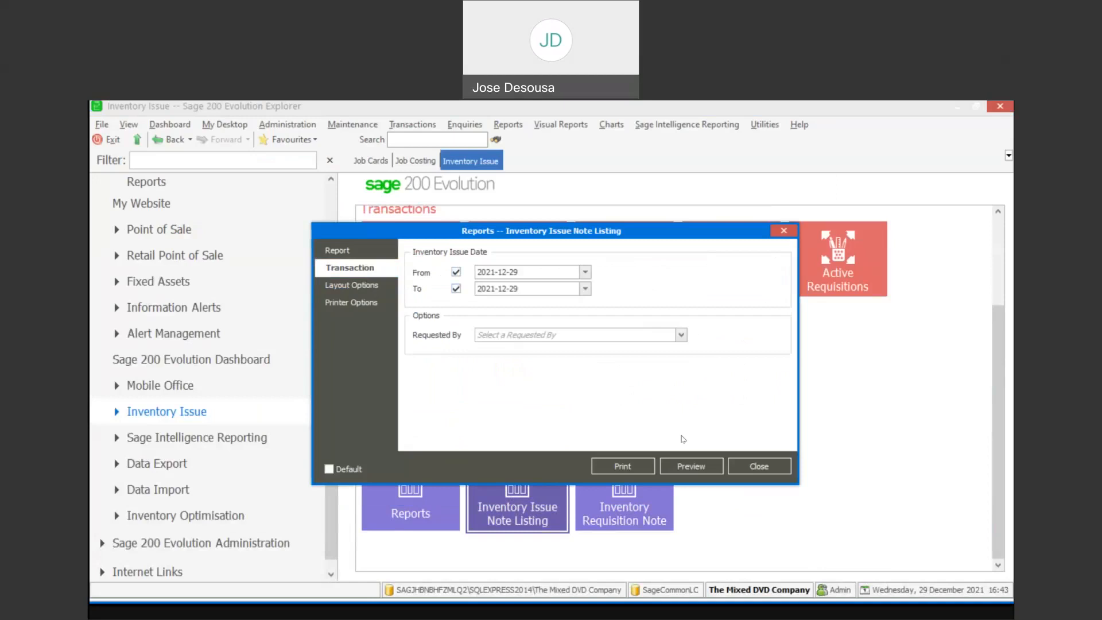
left_click(679, 461)
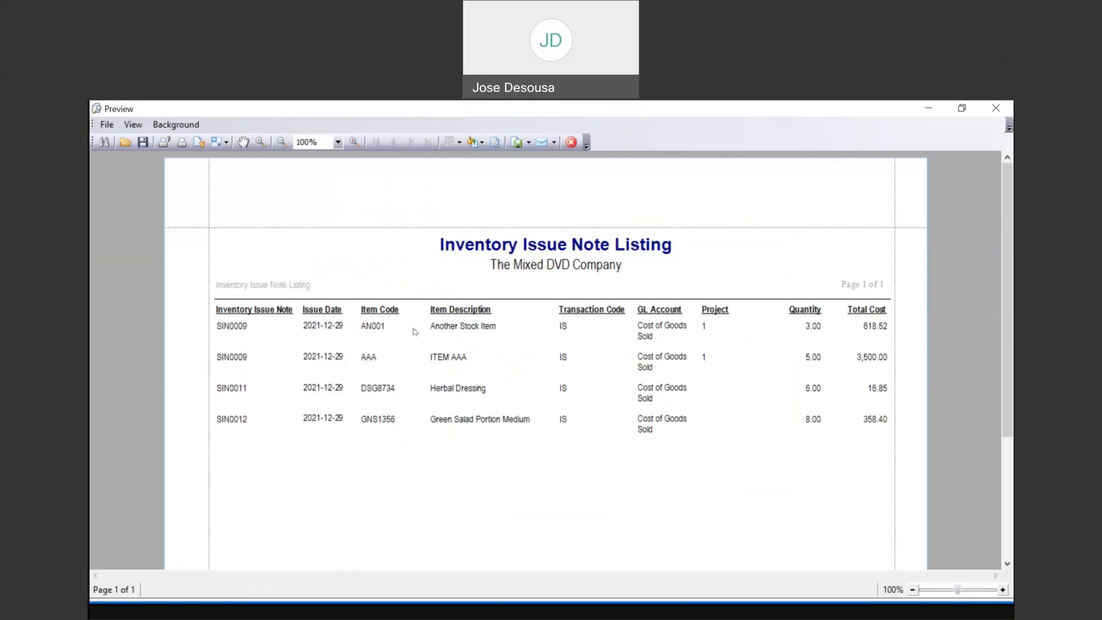
left_click(106, 125)
left_click(124, 225)
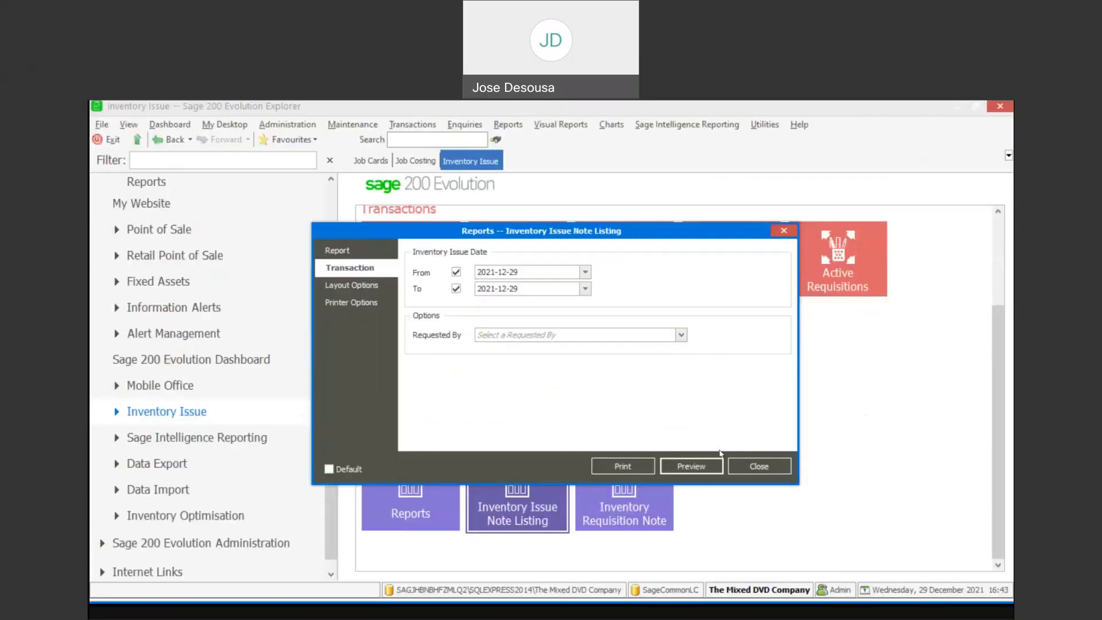
left_click(738, 468)
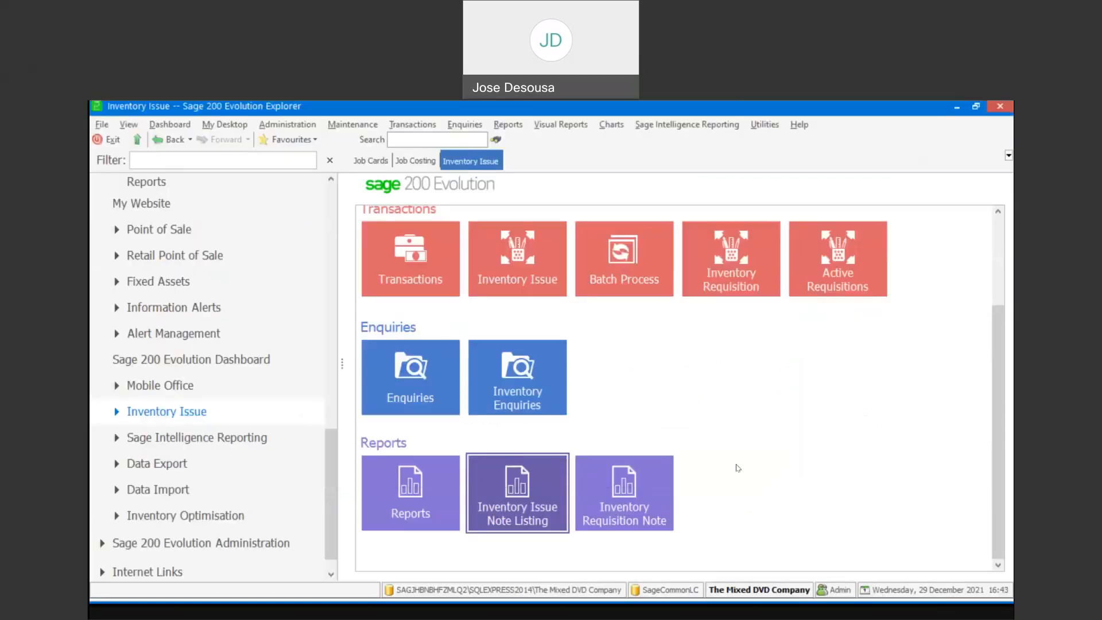